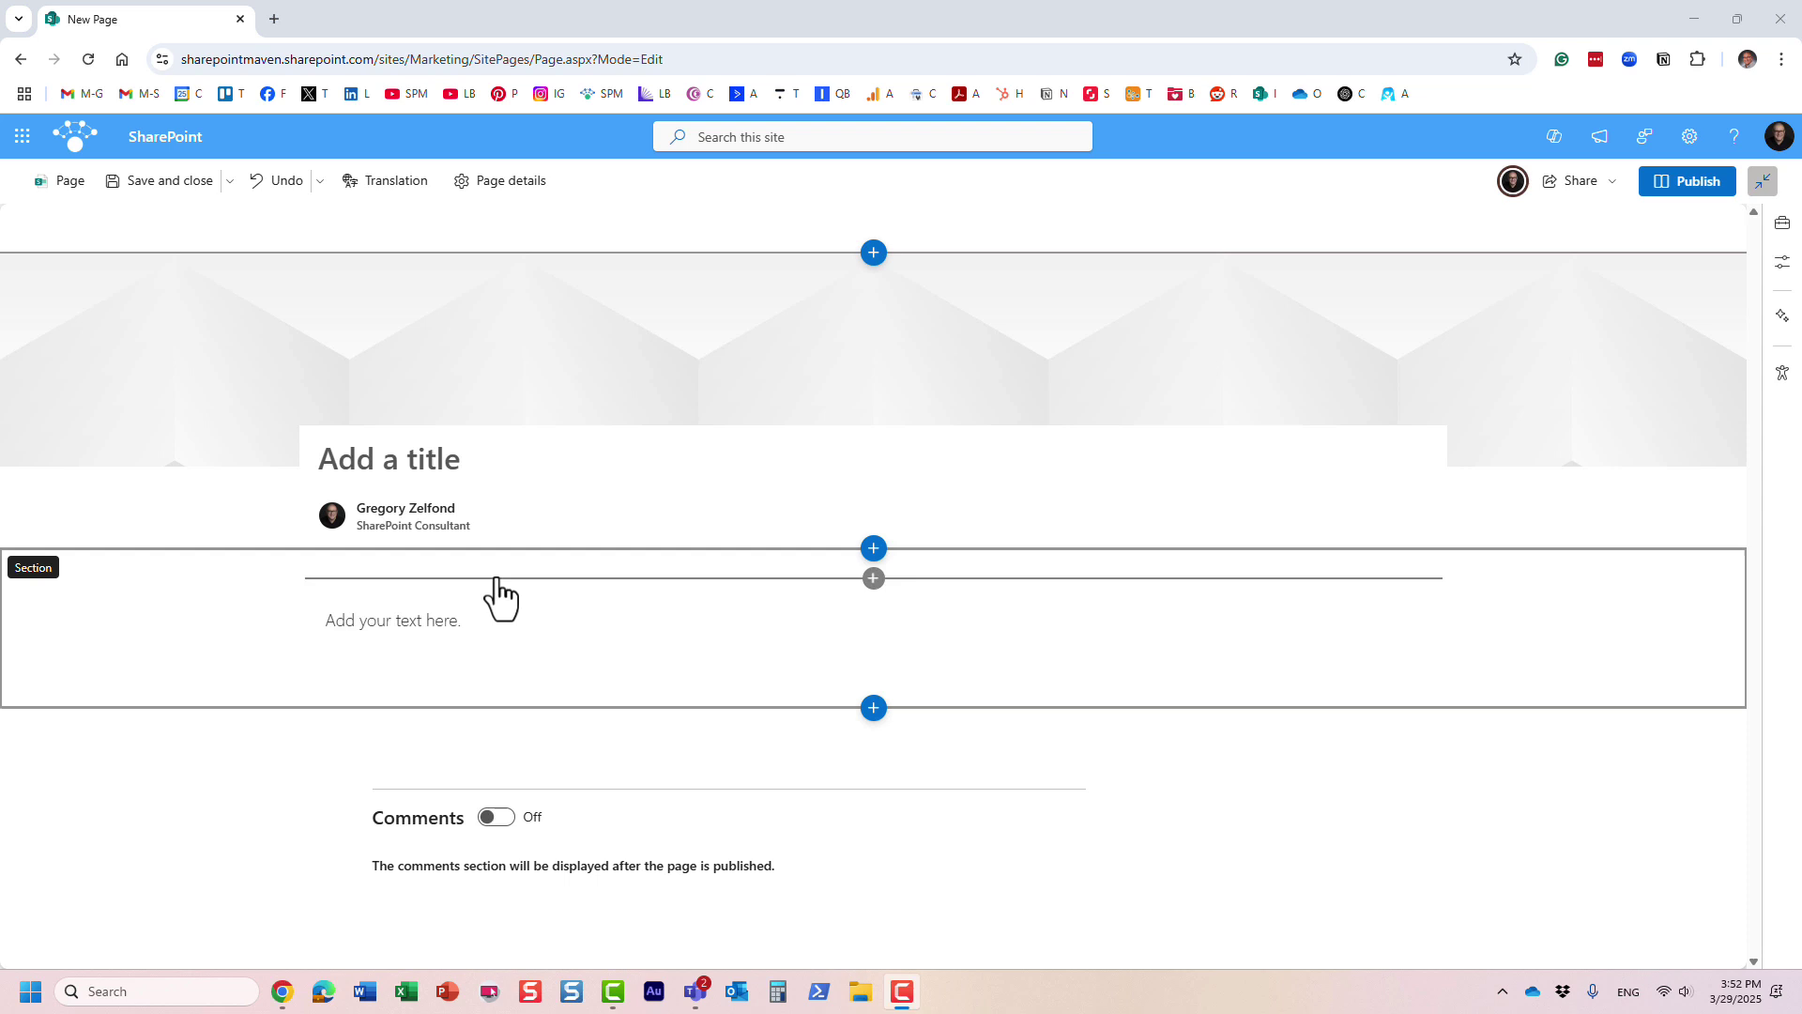
- Add a Stream web part showing recently created videos to the page section
{"action": "left_click", "coordinate": [873, 579]}
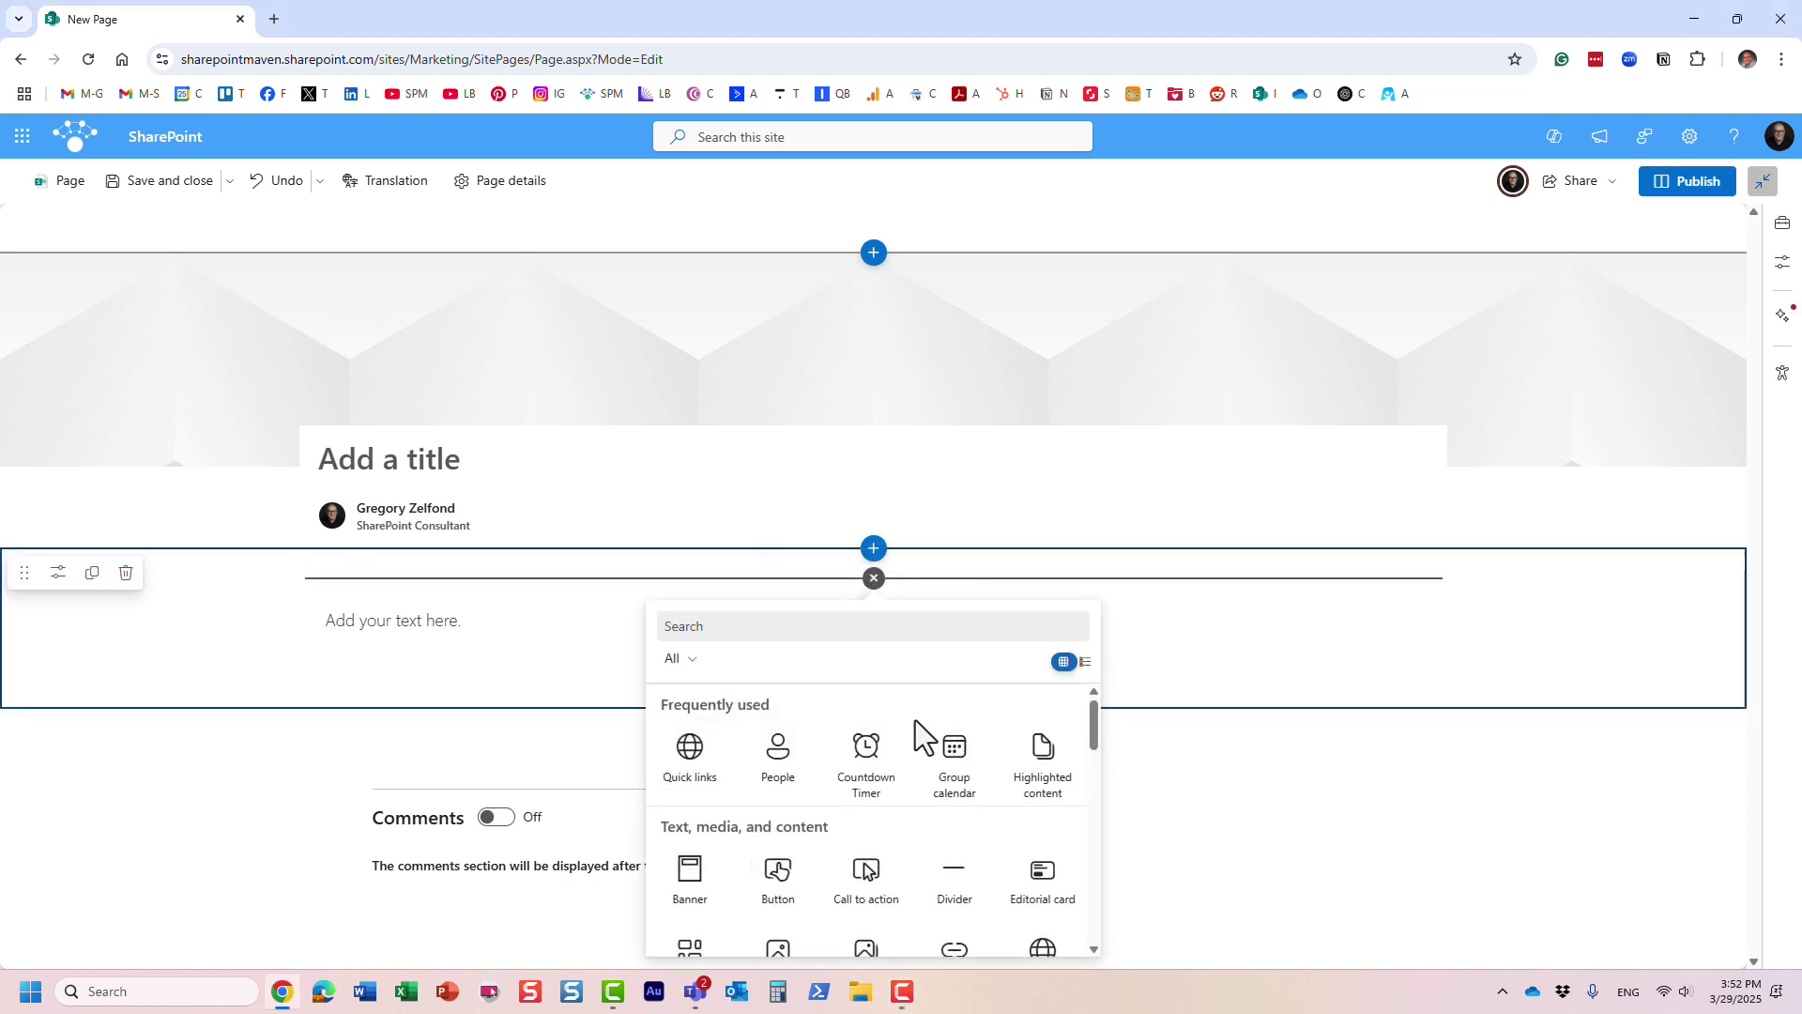
{"action": "scroll", "coordinate": [915, 719], "scroll_direction": "down", "scroll_amount": 2}
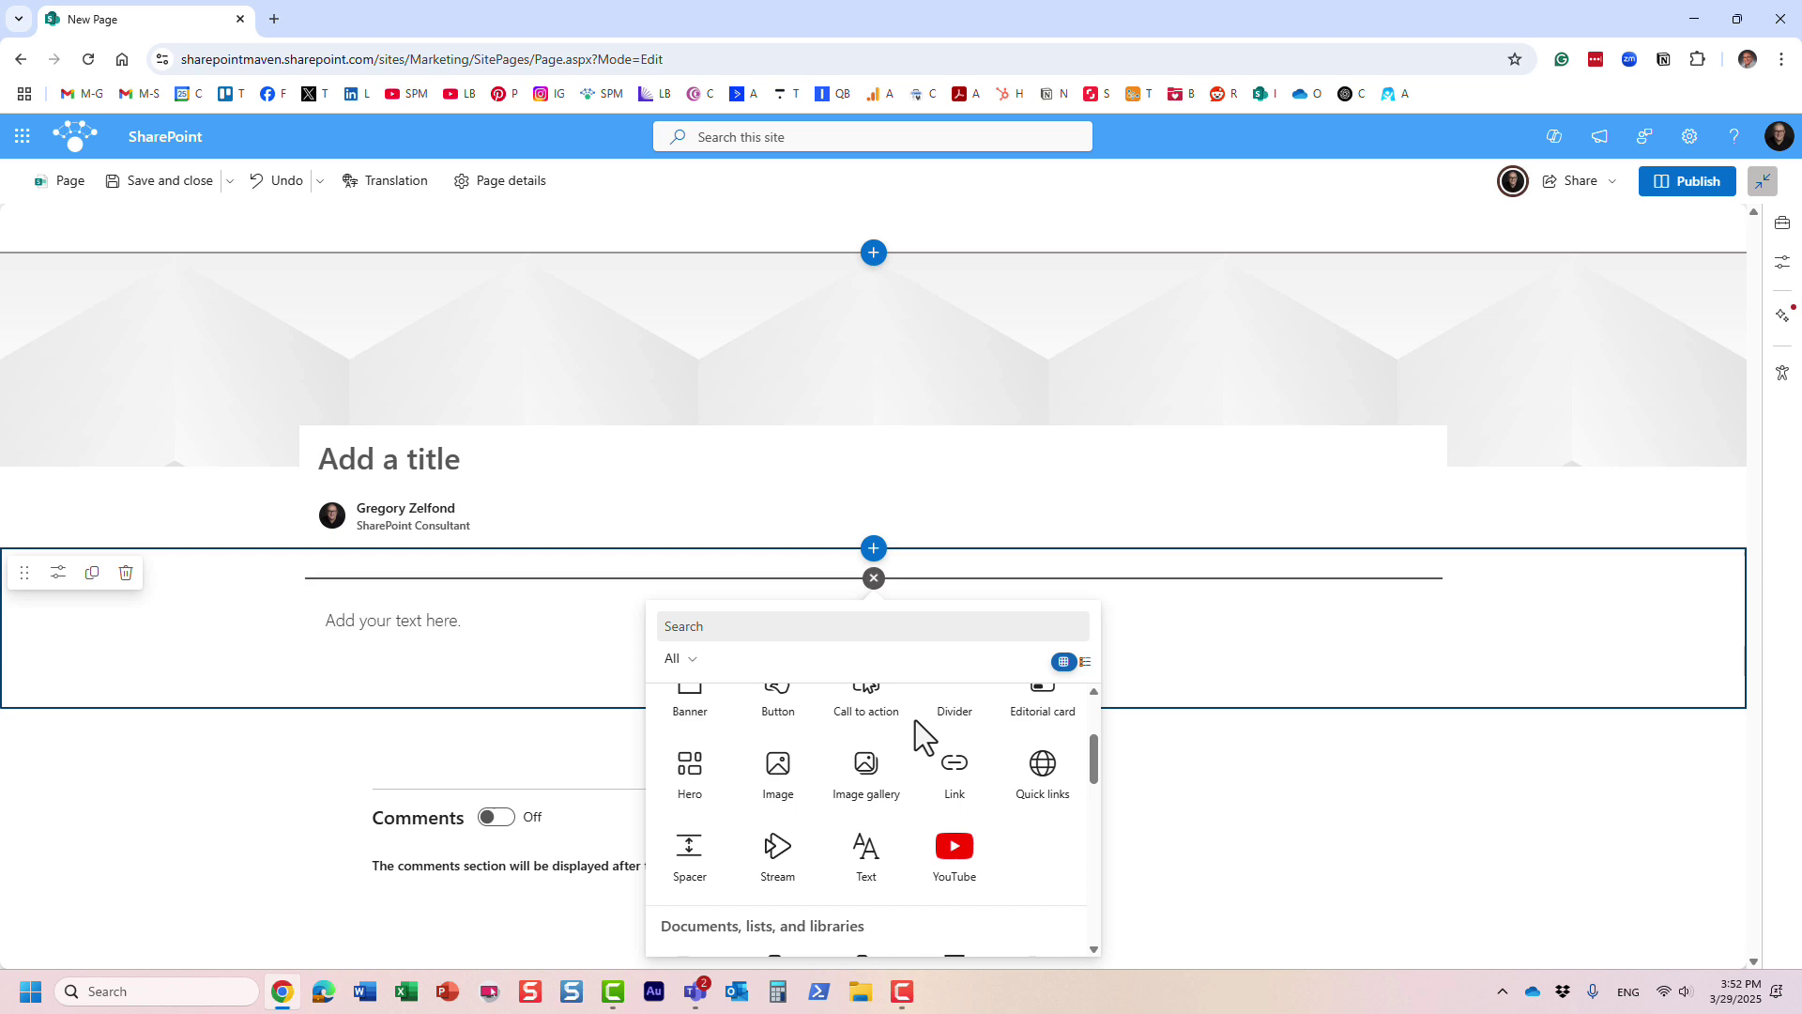
{"action": "scroll", "coordinate": [915, 719], "scroll_direction": "down", "scroll_amount": 1}
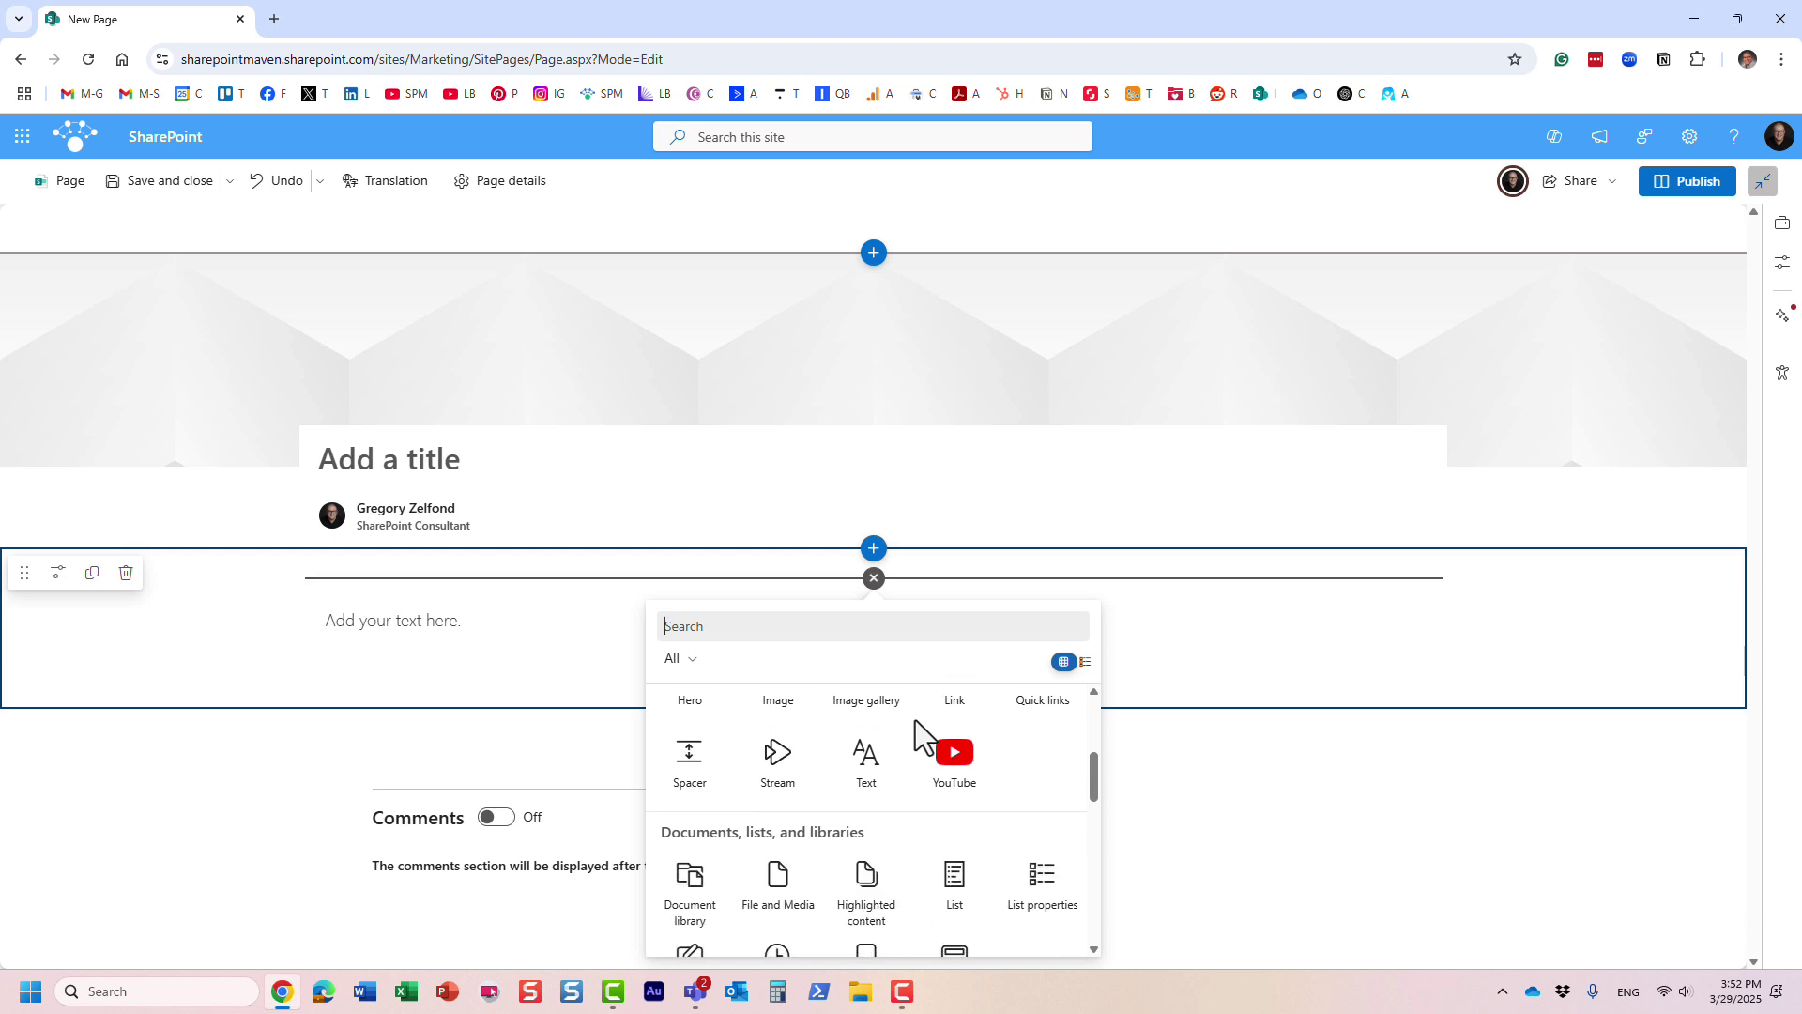
{"action": "left_click", "coordinate": [779, 782]}
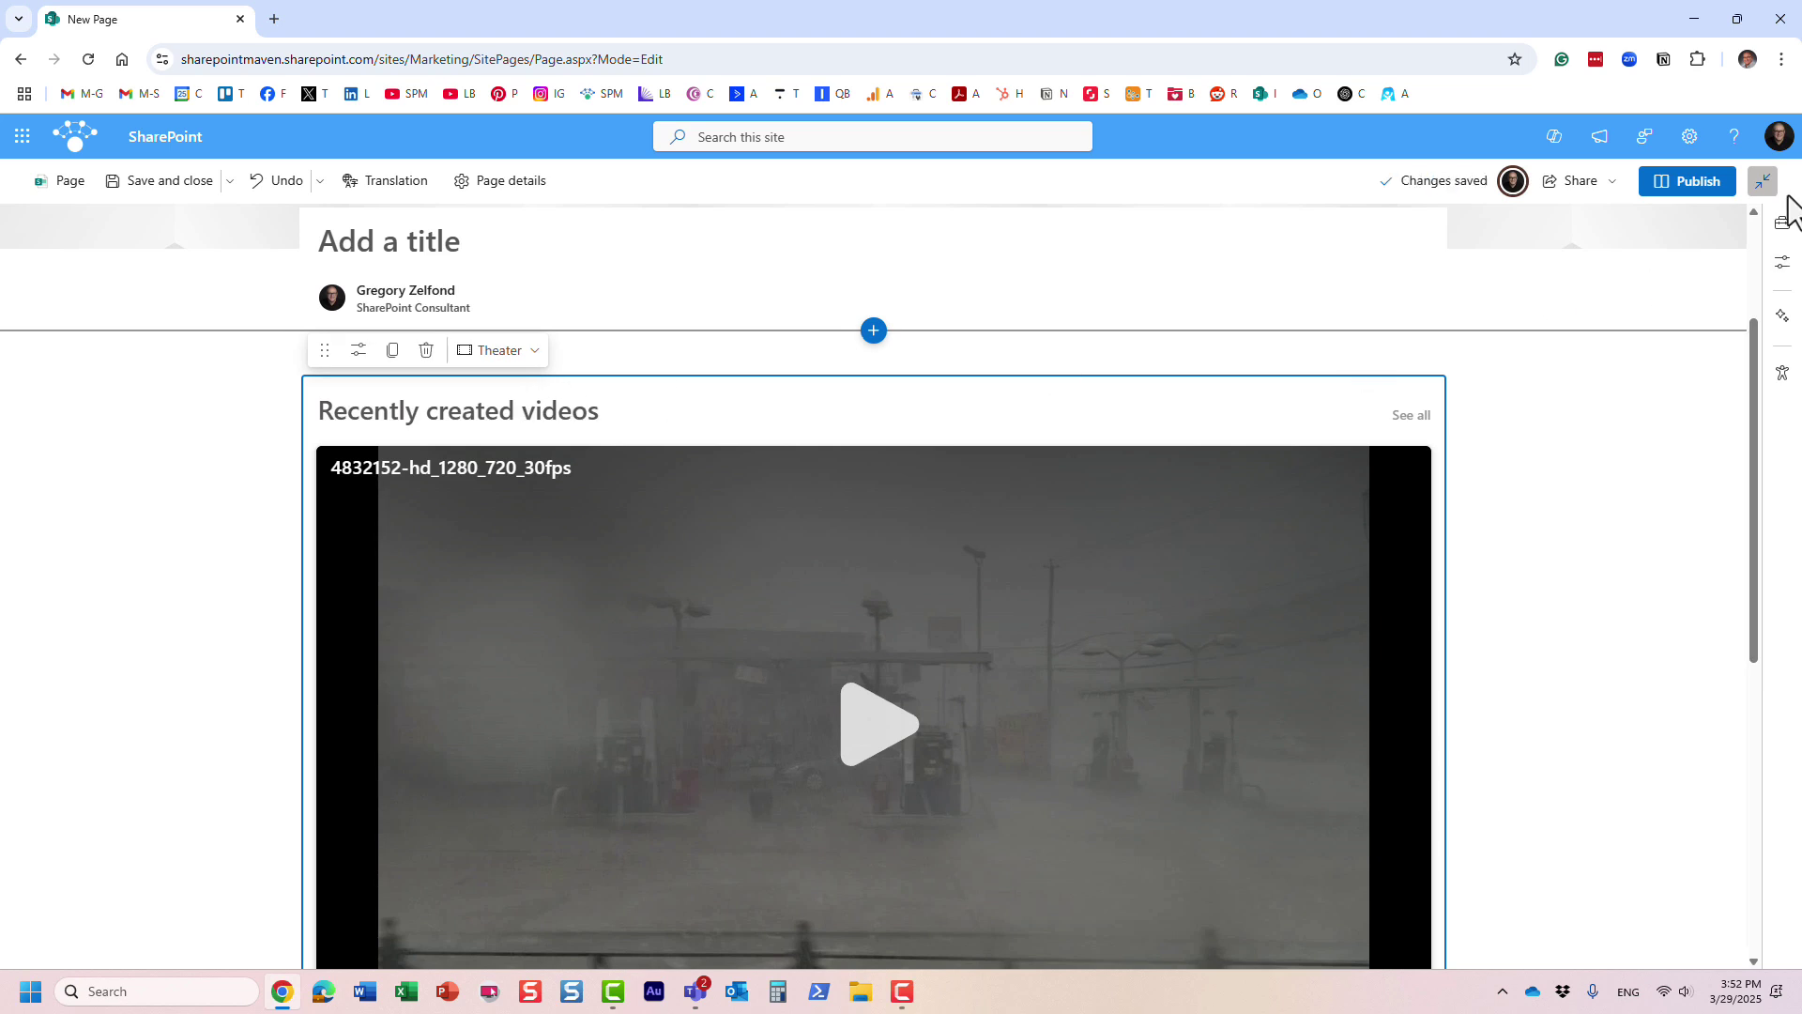
- Exit focus mode, go to the Marketing HOME page, and open the + New menu
{"action": "left_click", "coordinate": [1763, 181]}
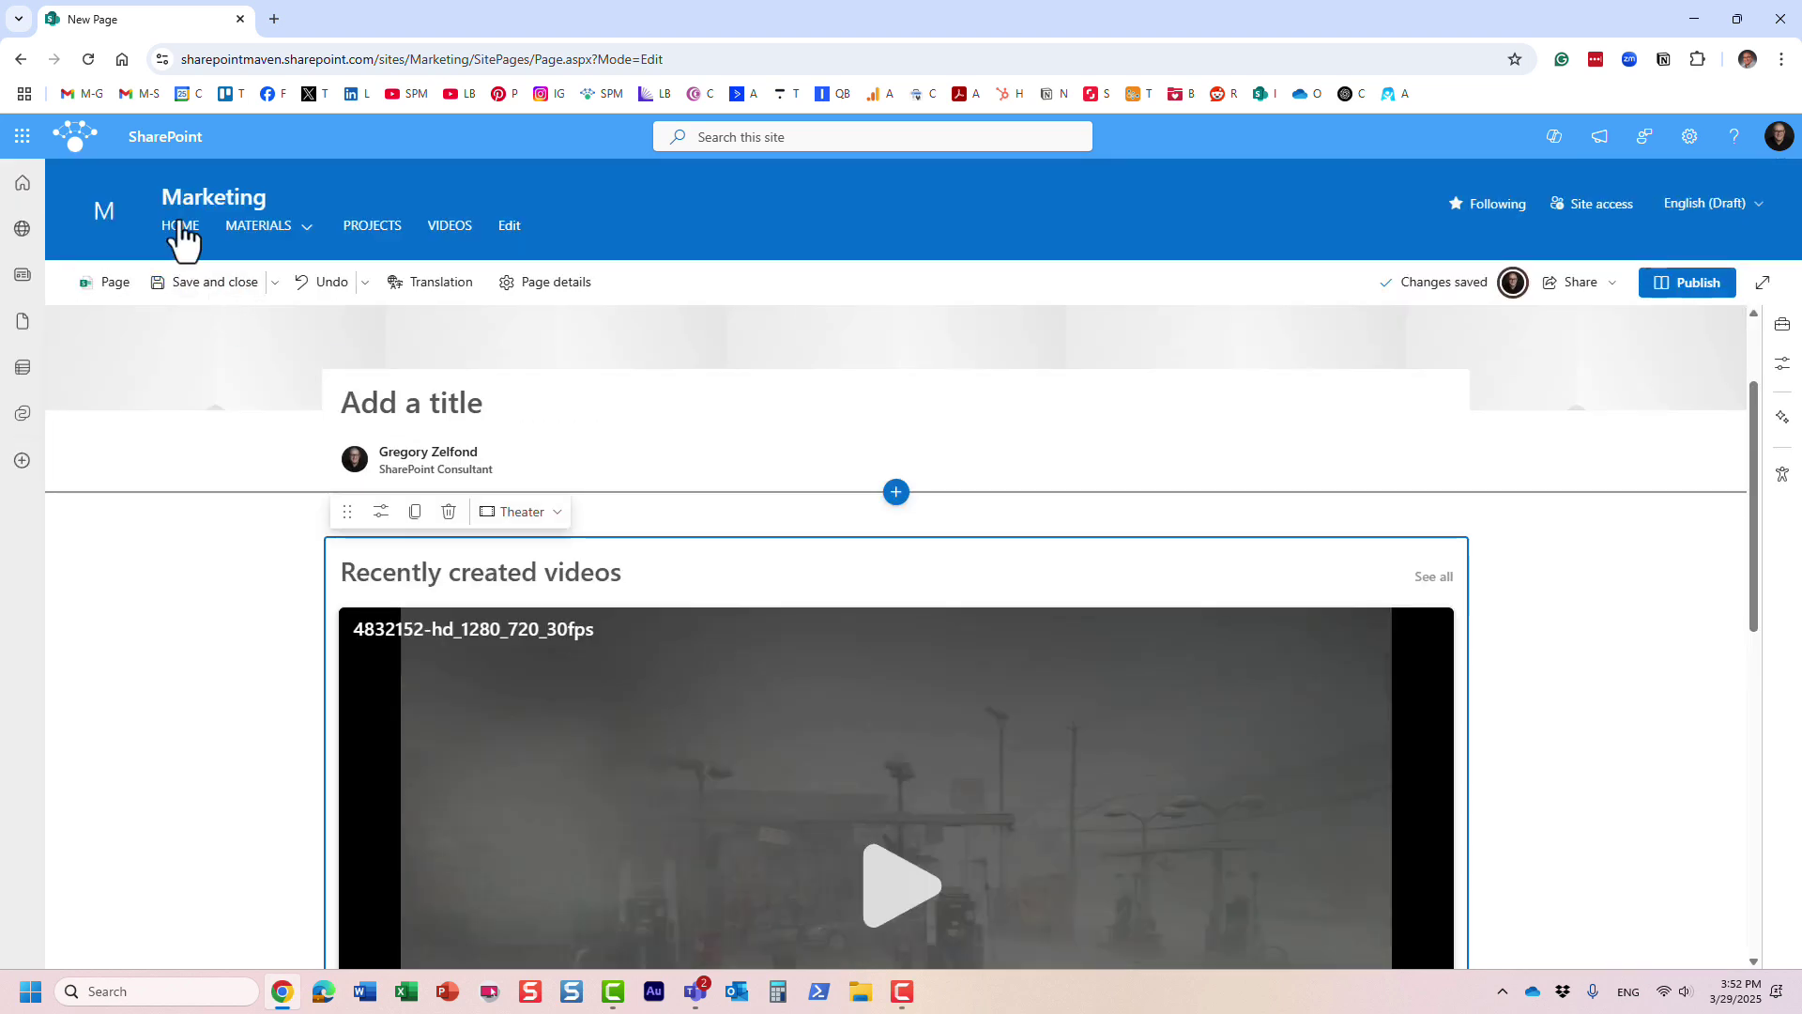
{"action": "left_click", "coordinate": [181, 235]}
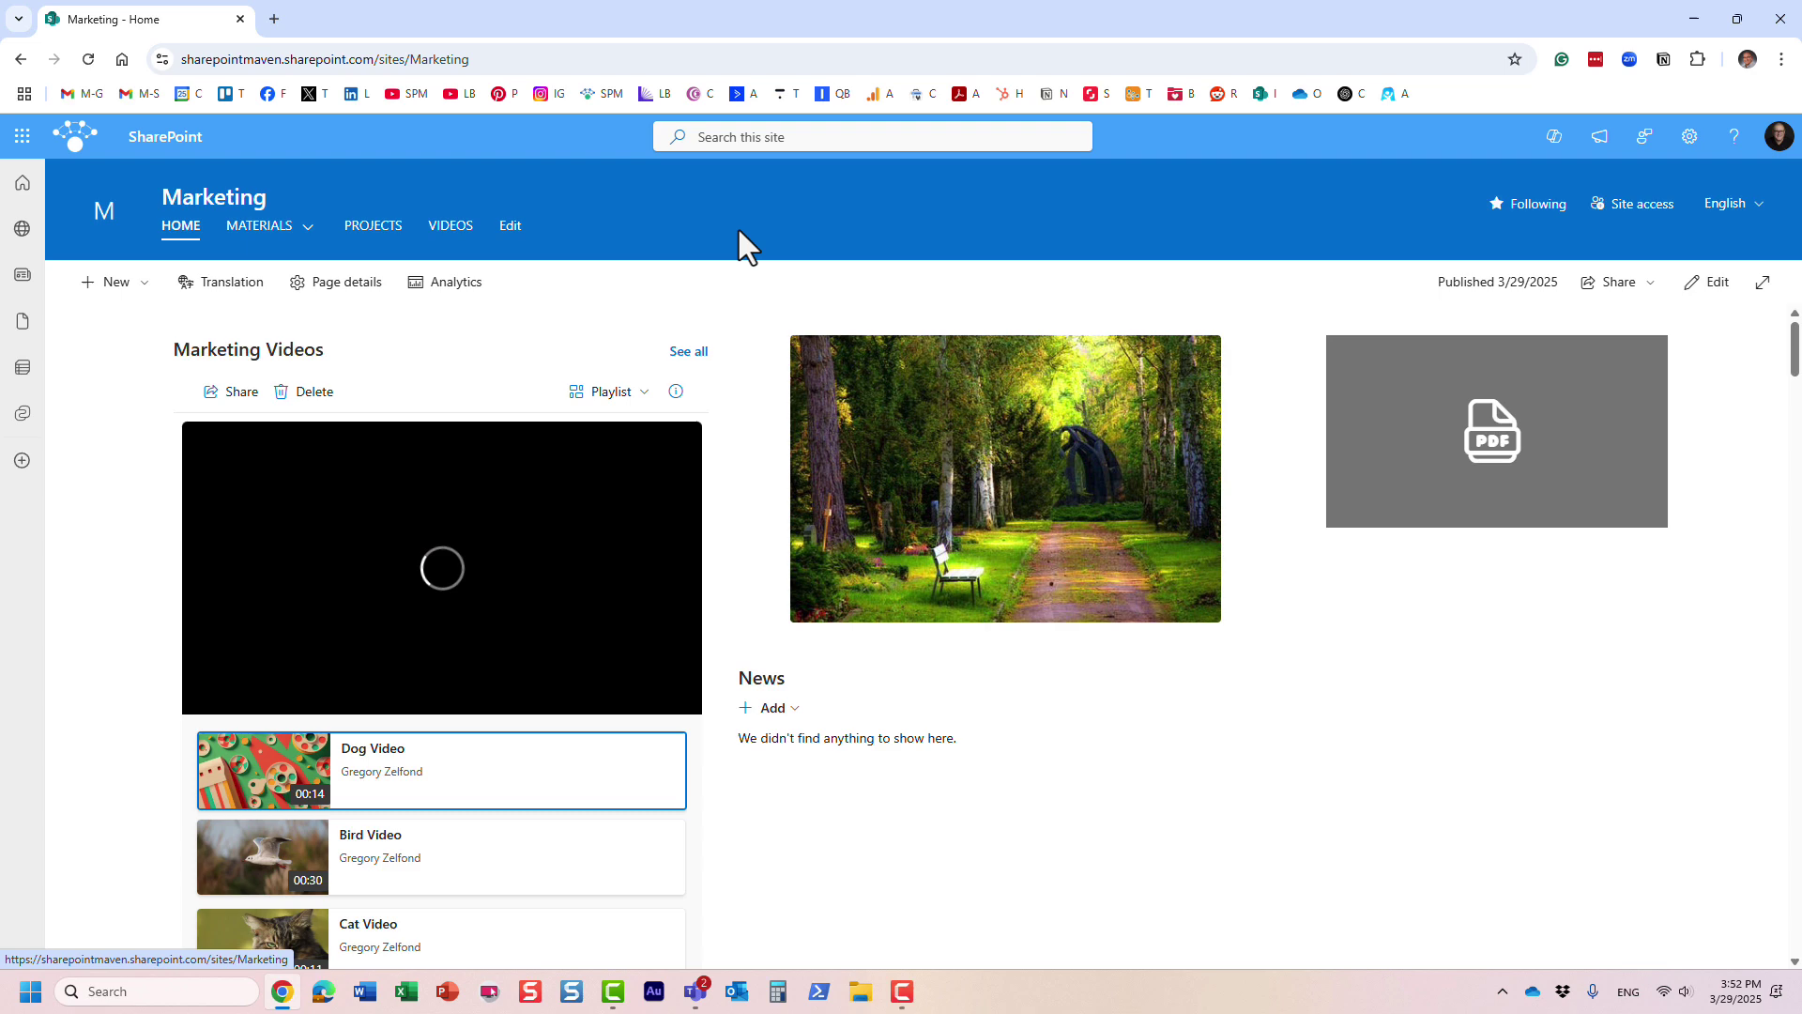
{"action": "left_click", "coordinate": [117, 283]}
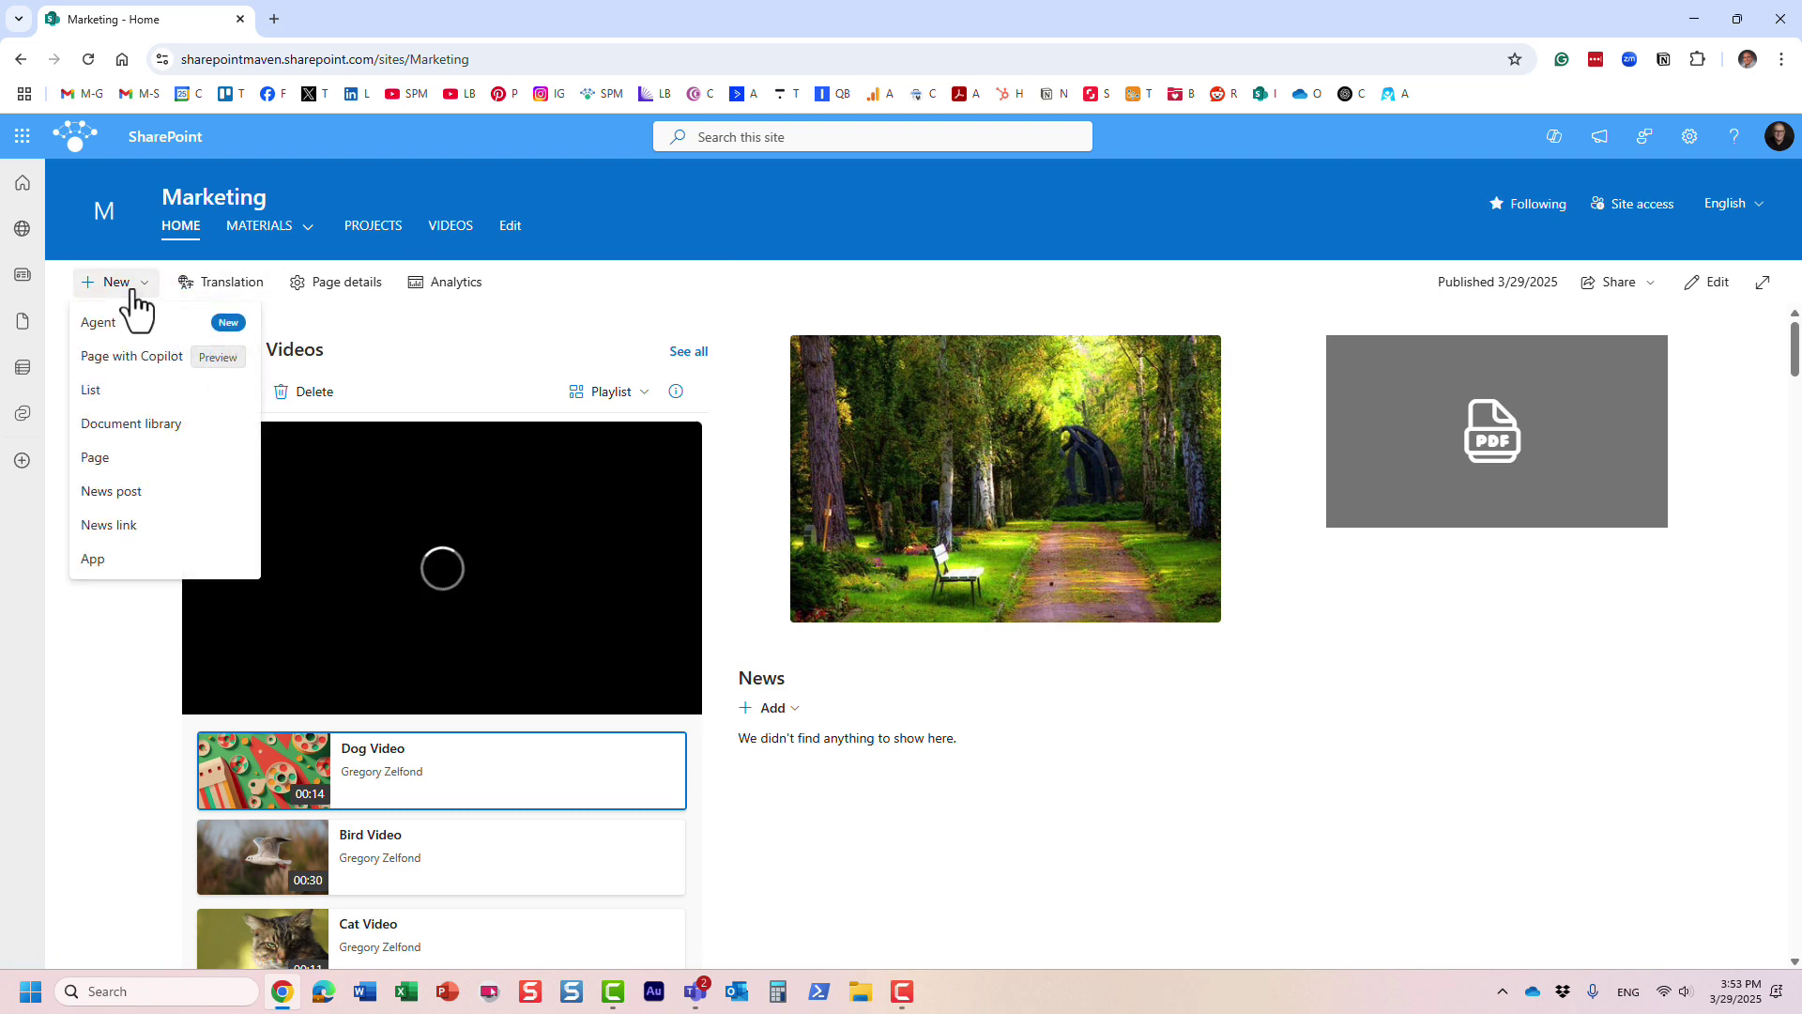
- Create a new page from the previewed Recap template
{"action": "left_click", "coordinate": [98, 459]}
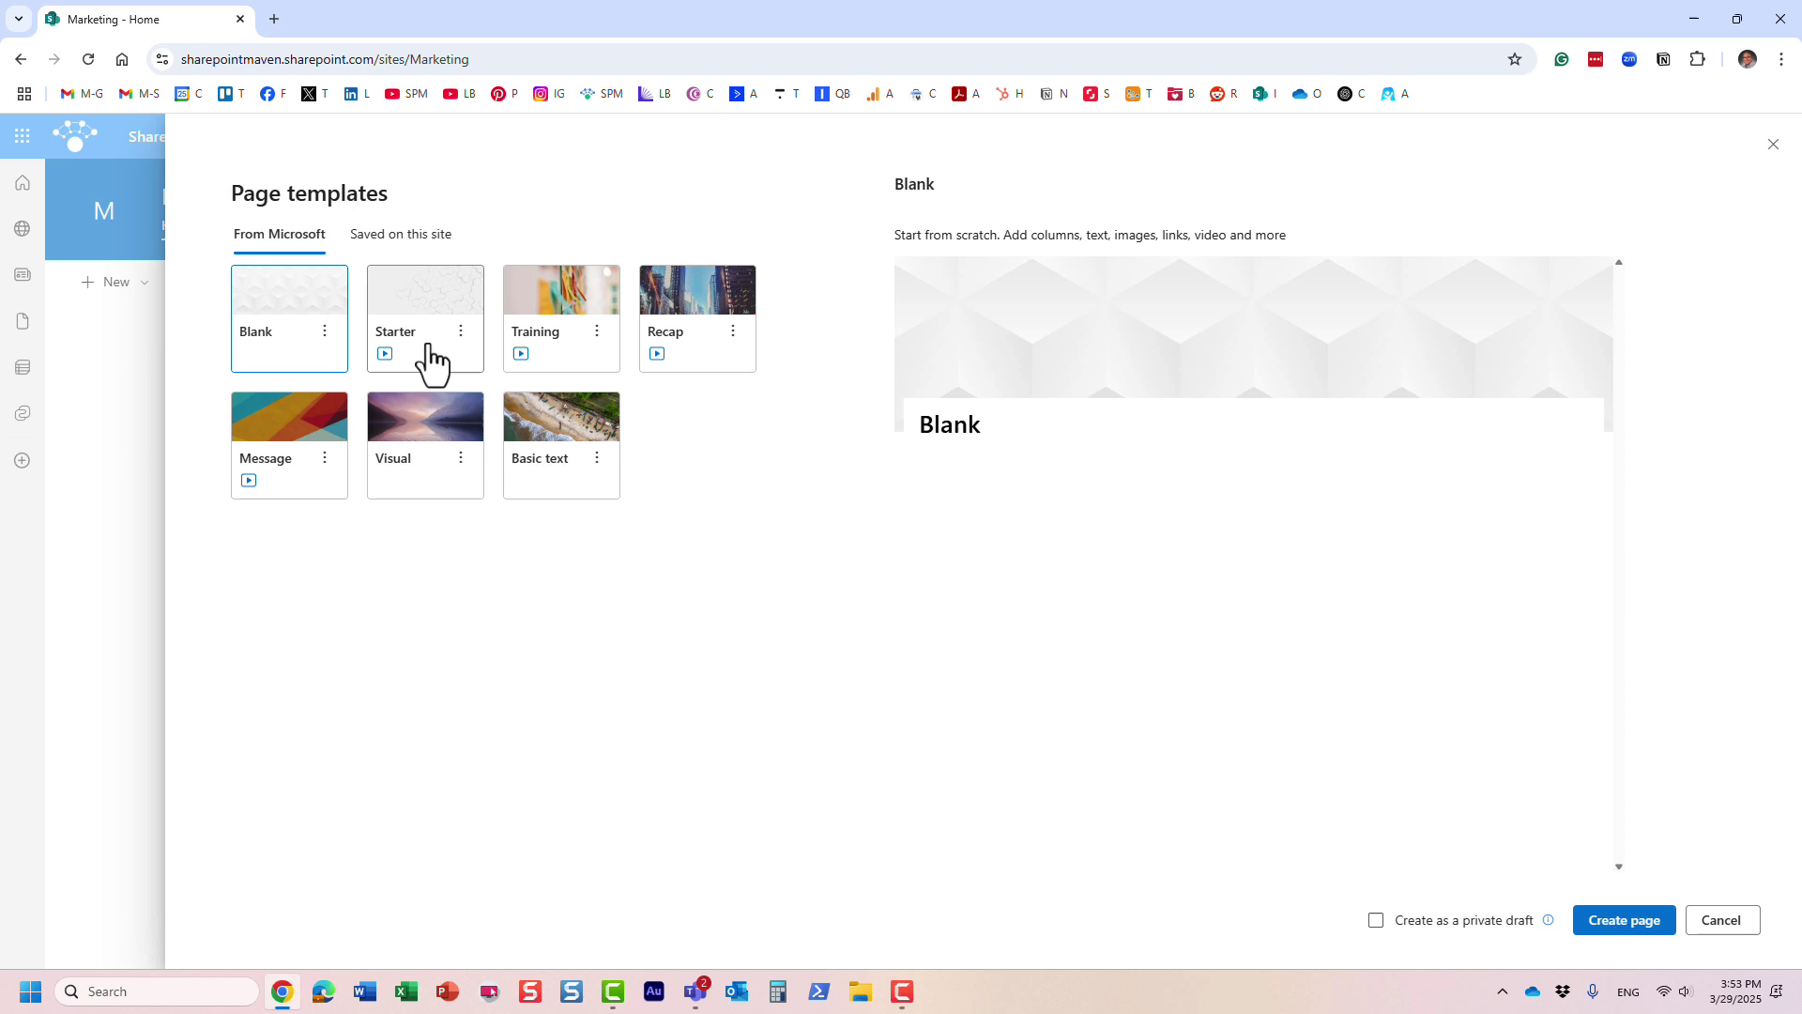
{"action": "left_click", "coordinate": [690, 309]}
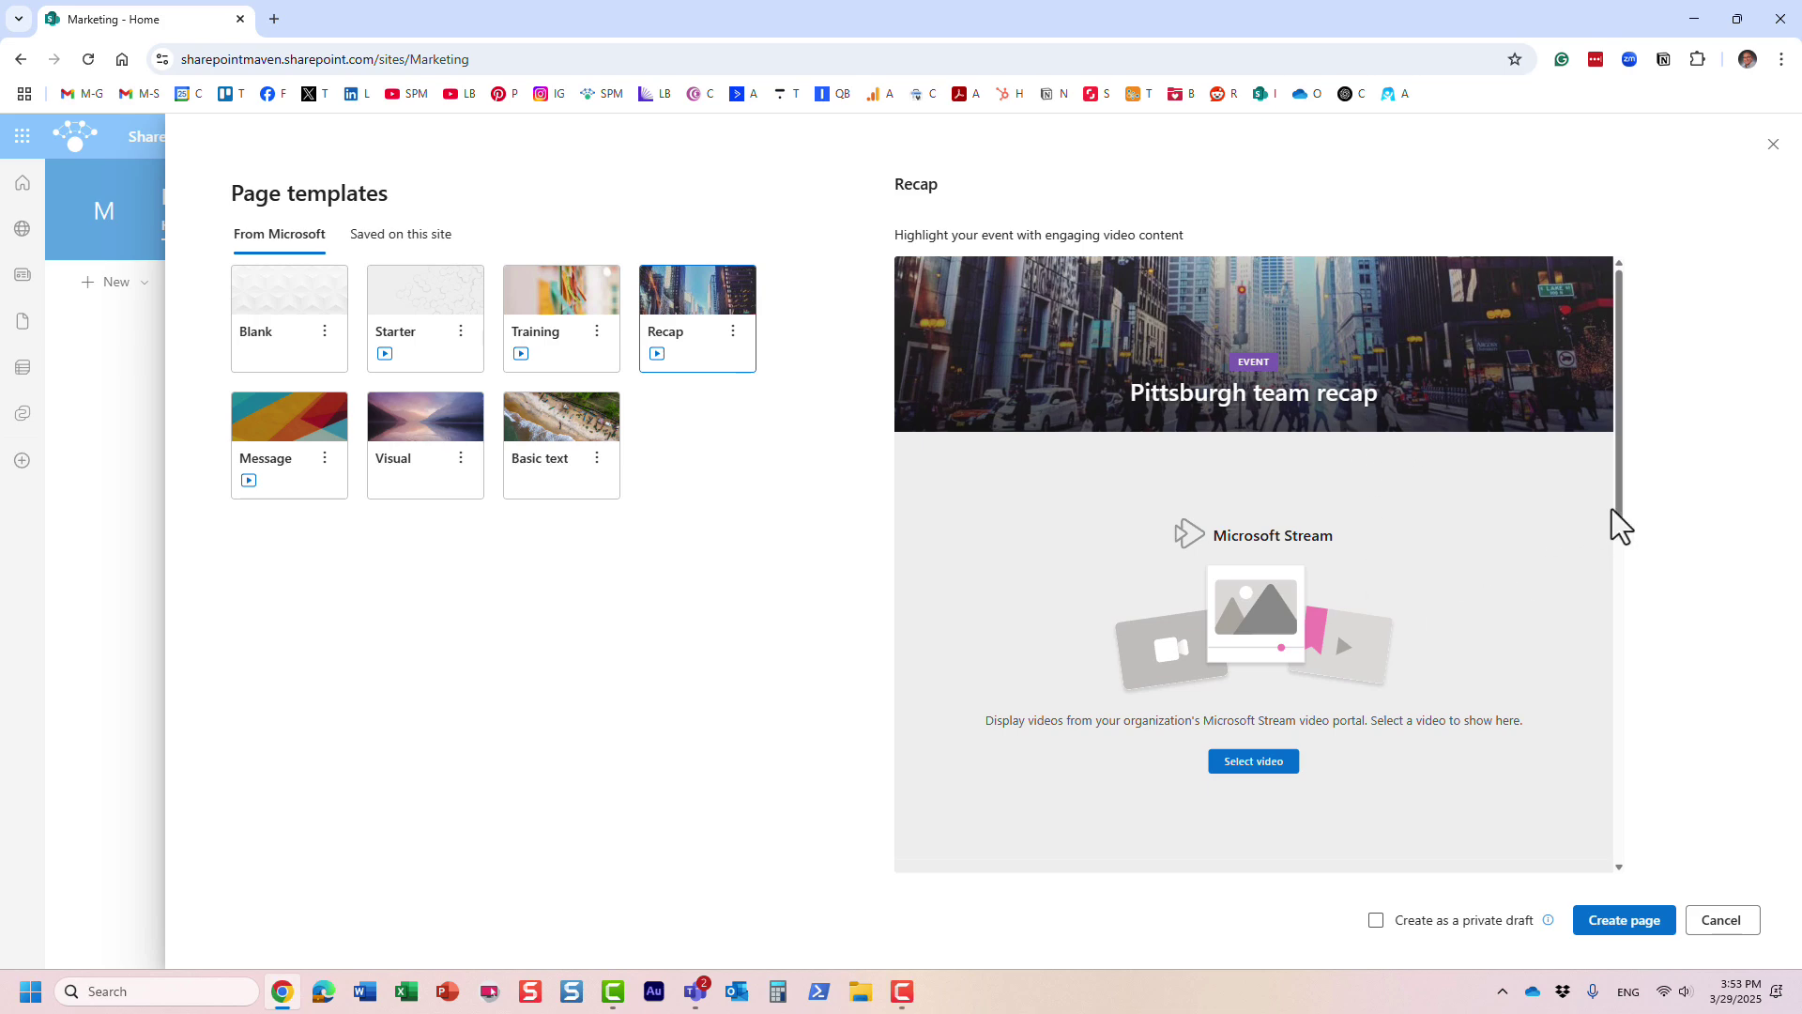
{"action": "scroll", "coordinate": [1616, 563], "scroll_direction": "down", "scroll_amount": 5}
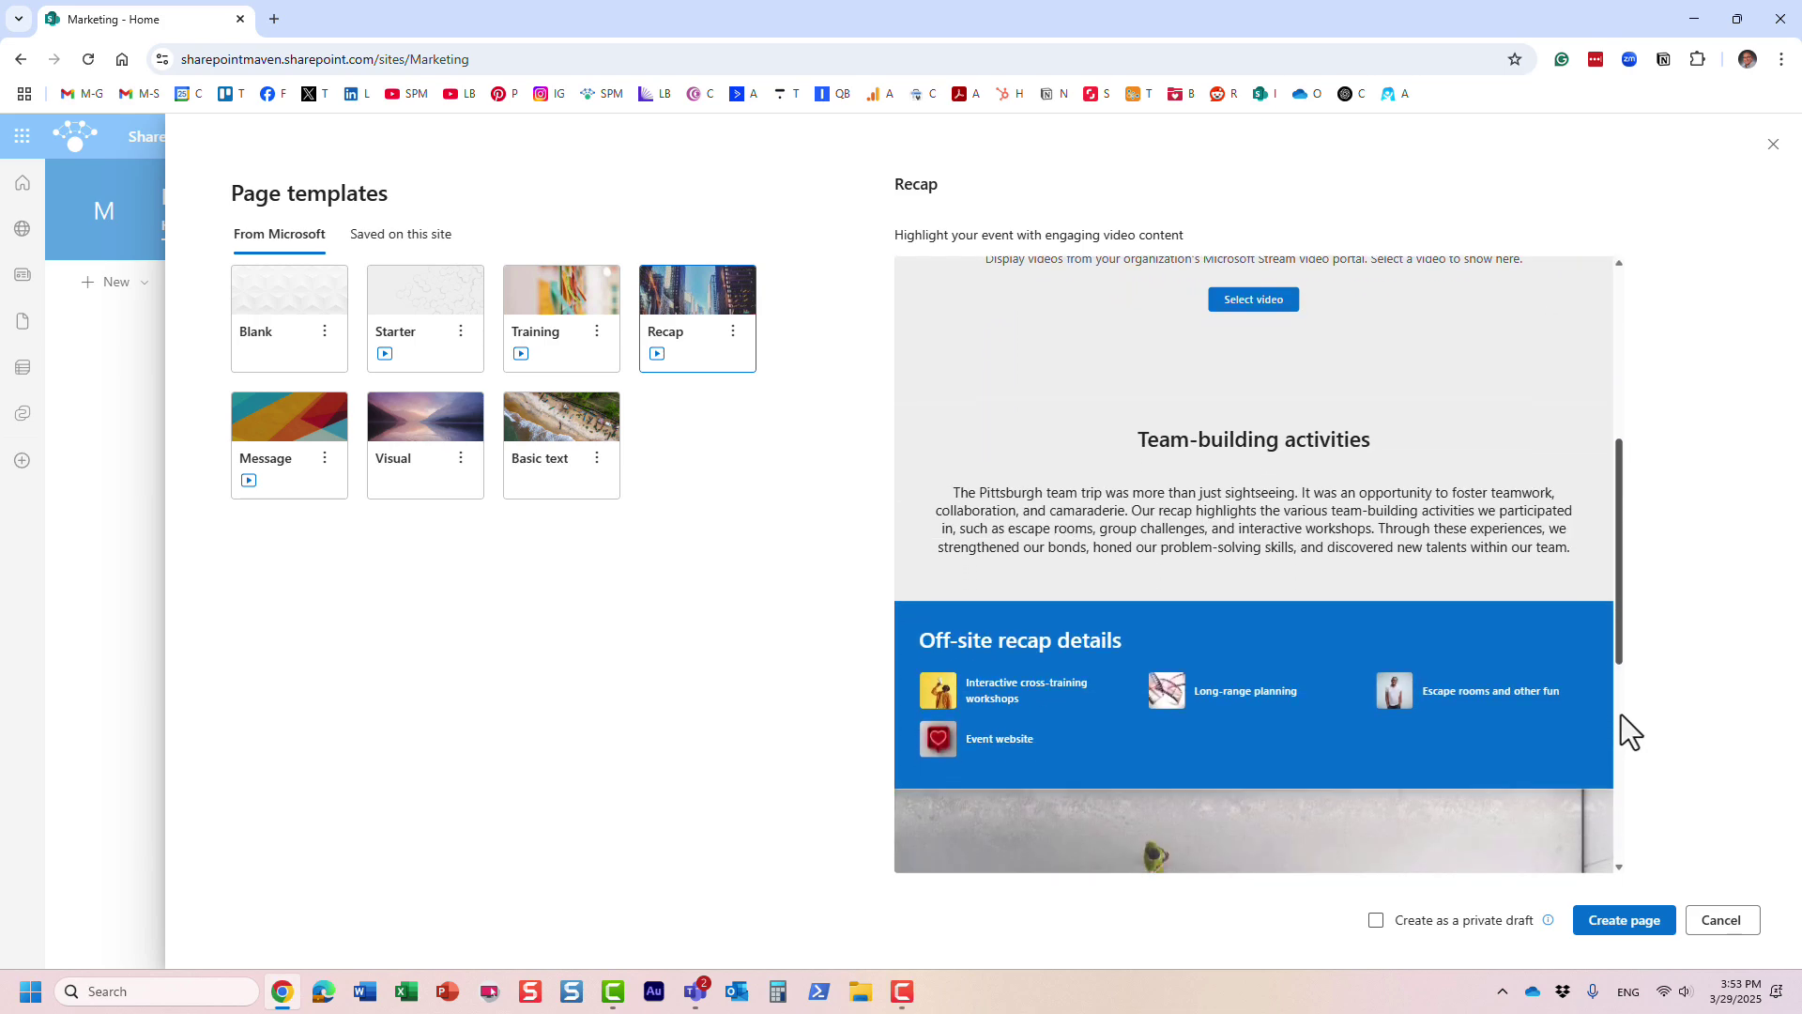
{"action": "left_click_drag", "start_coordinate": [1620, 714], "coordinate": [1613, 435]}
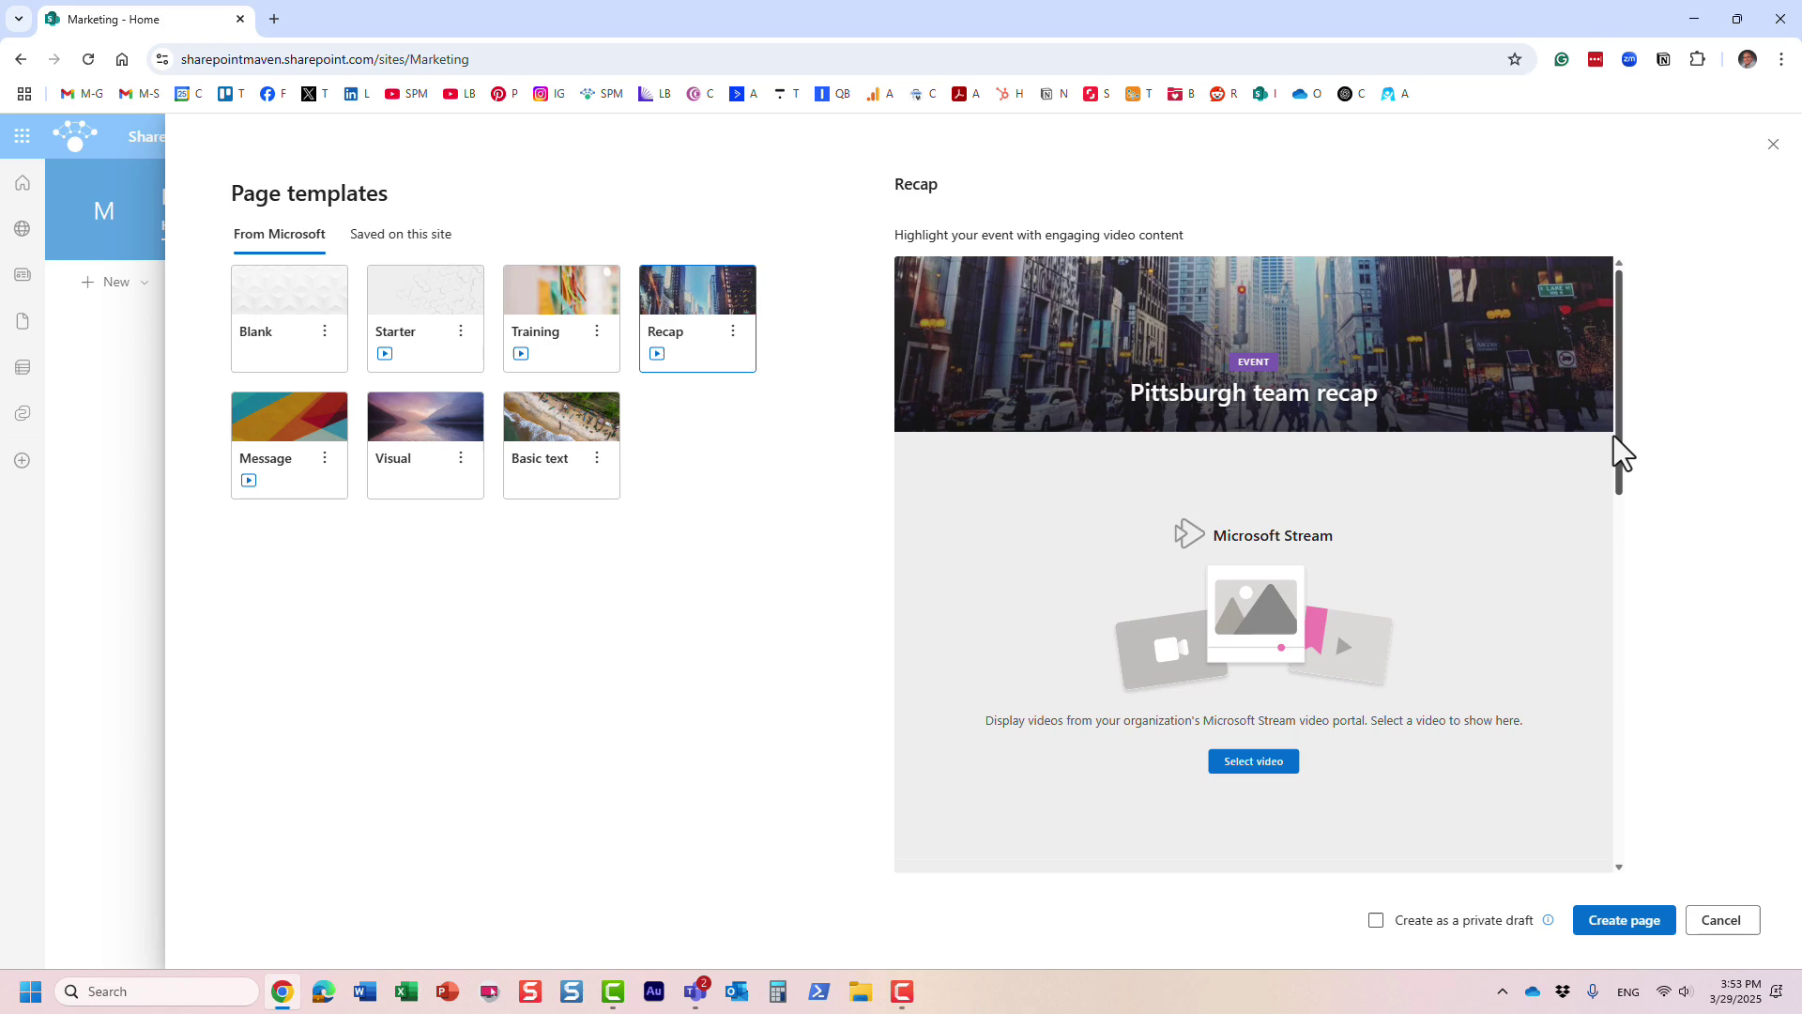
{"action": "left_click", "coordinate": [1620, 925]}
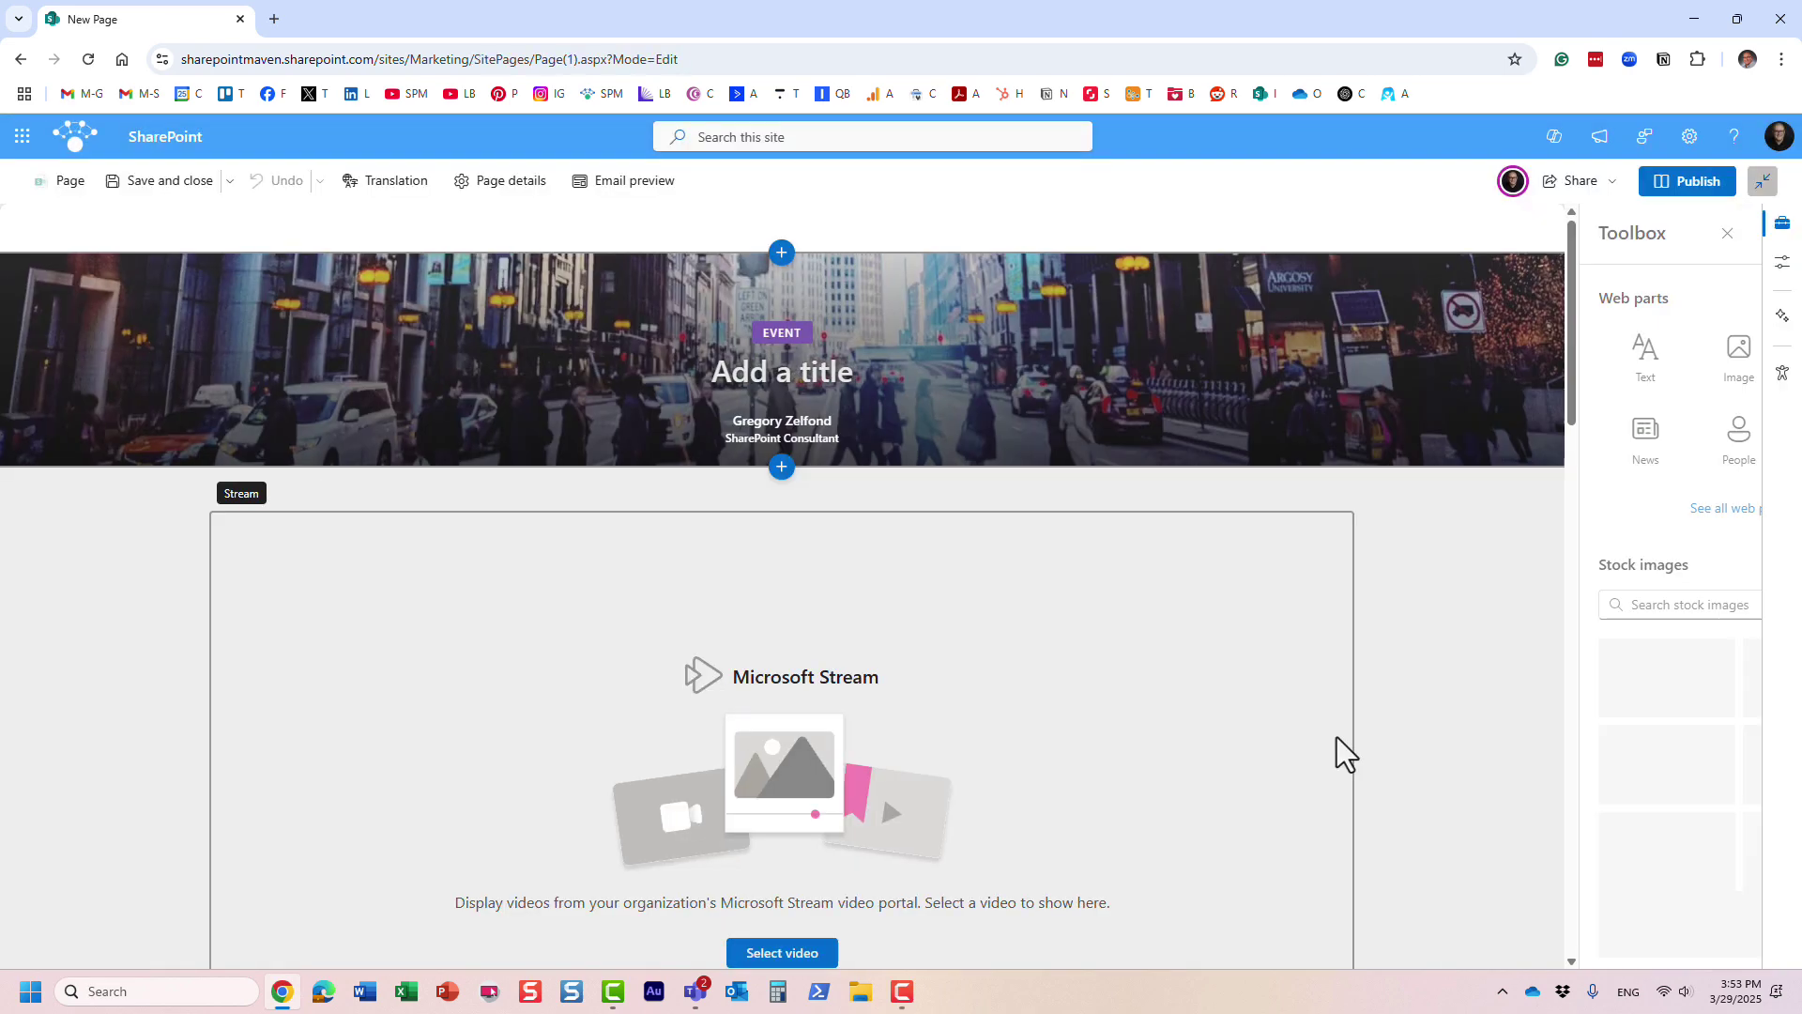
- Close the Toolbox and scroll the Recap page down to its Stream web part
{"action": "left_click", "coordinate": [1727, 233]}
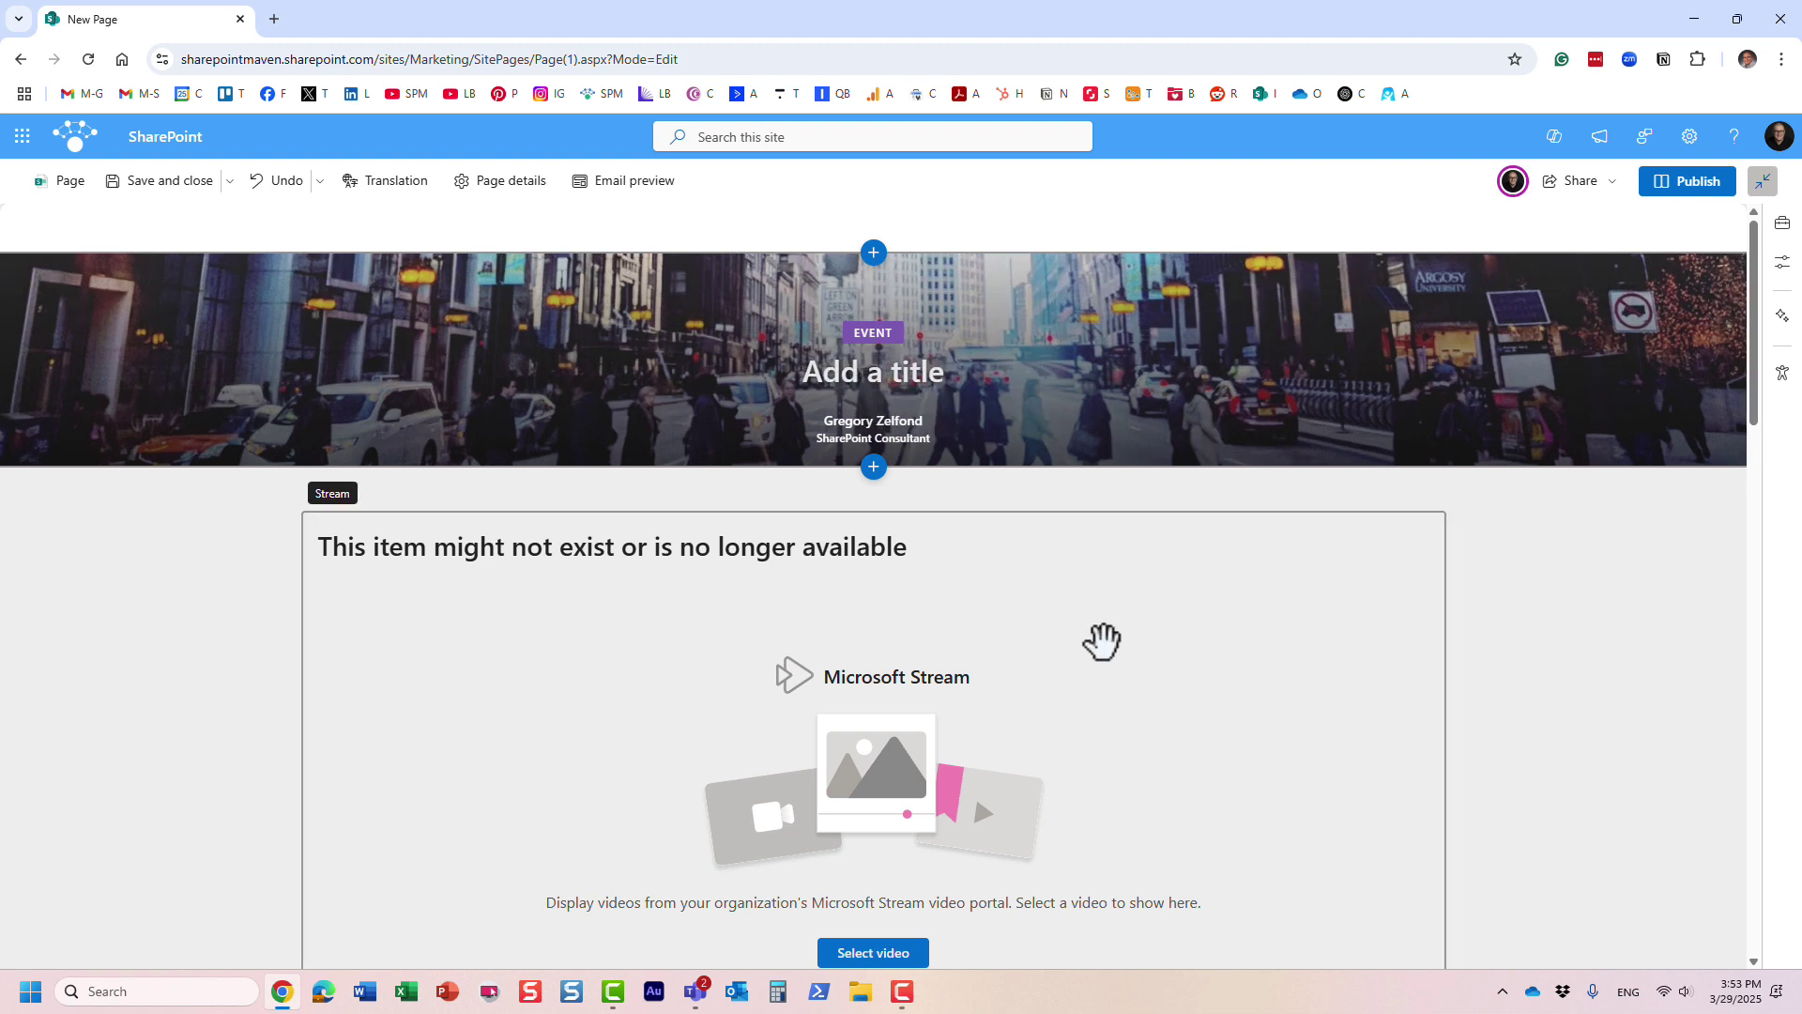
{"action": "scroll", "coordinate": [1117, 648], "scroll_direction": "down", "scroll_amount": 4}
{"action": "scroll", "coordinate": [1122, 662], "scroll_direction": "down", "scroll_amount": 2}
{"action": "scroll", "coordinate": [1122, 664], "scroll_direction": "up", "scroll_amount": 6}
{"action": "scroll", "coordinate": [657, 633], "scroll_direction": "down", "scroll_amount": 2}
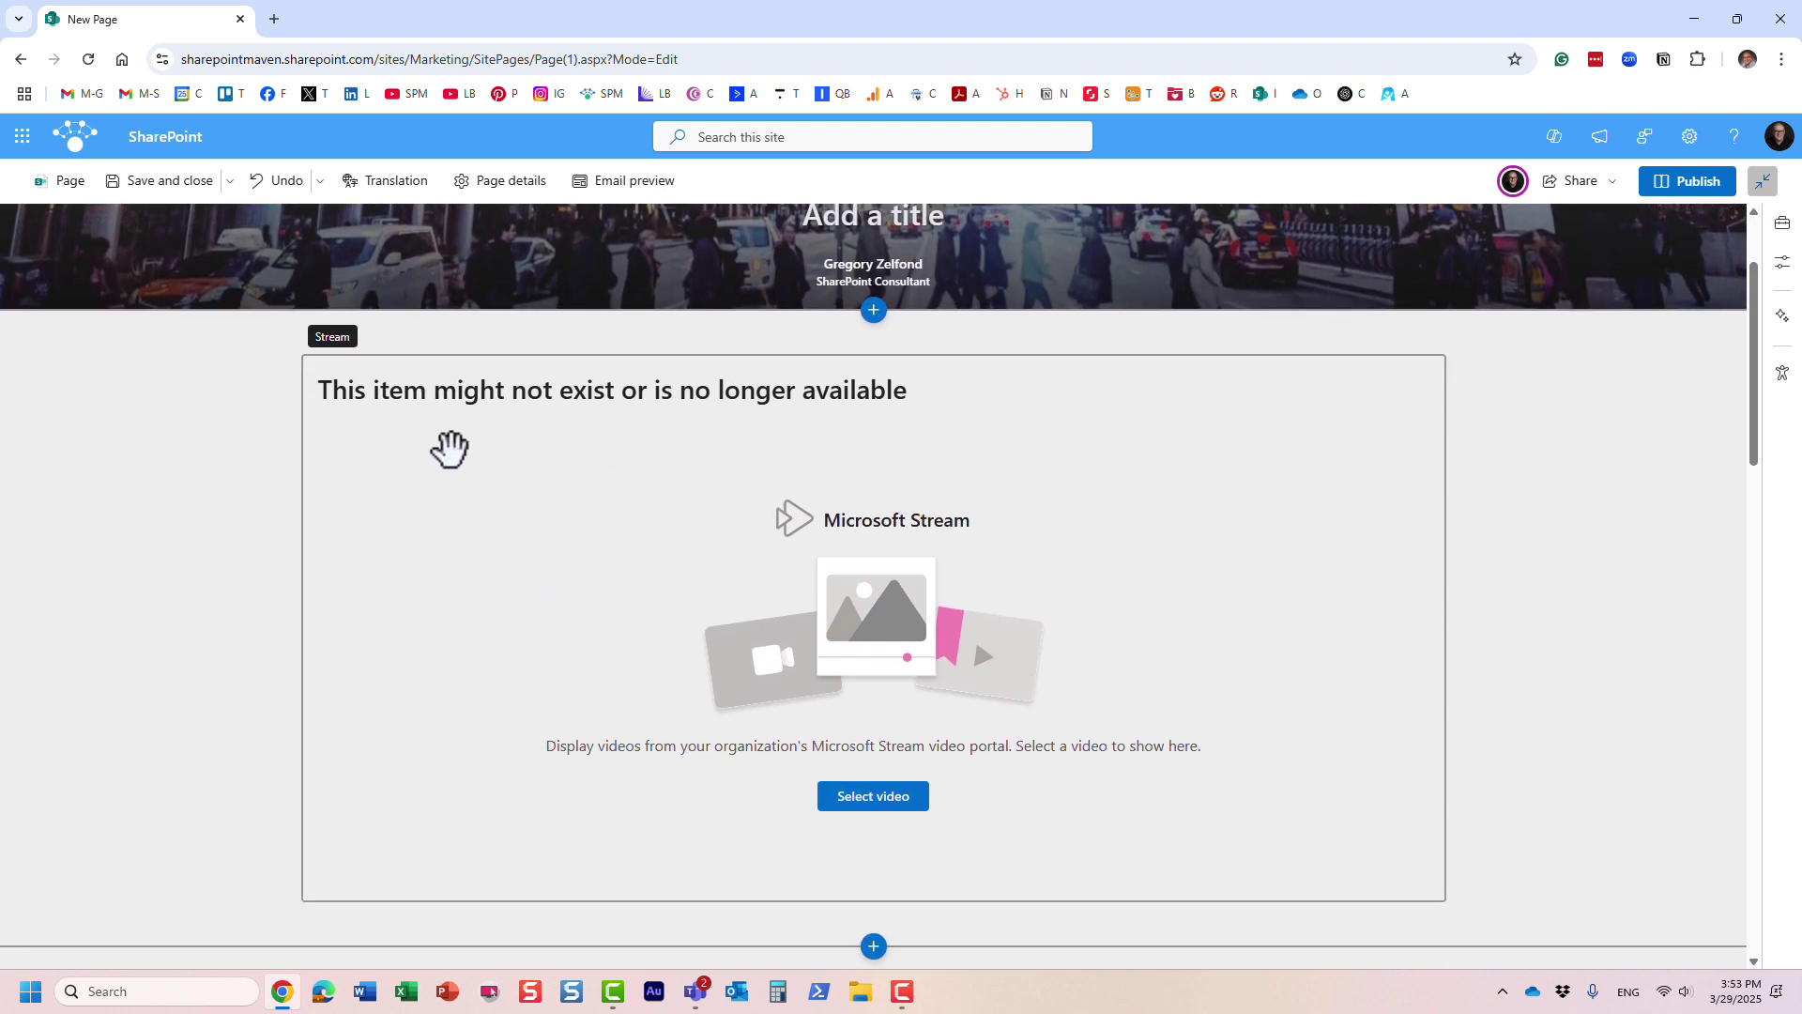
- Insert the Monkey video from Recent into the Recap page's Stream web part
{"action": "left_click", "coordinate": [903, 799]}
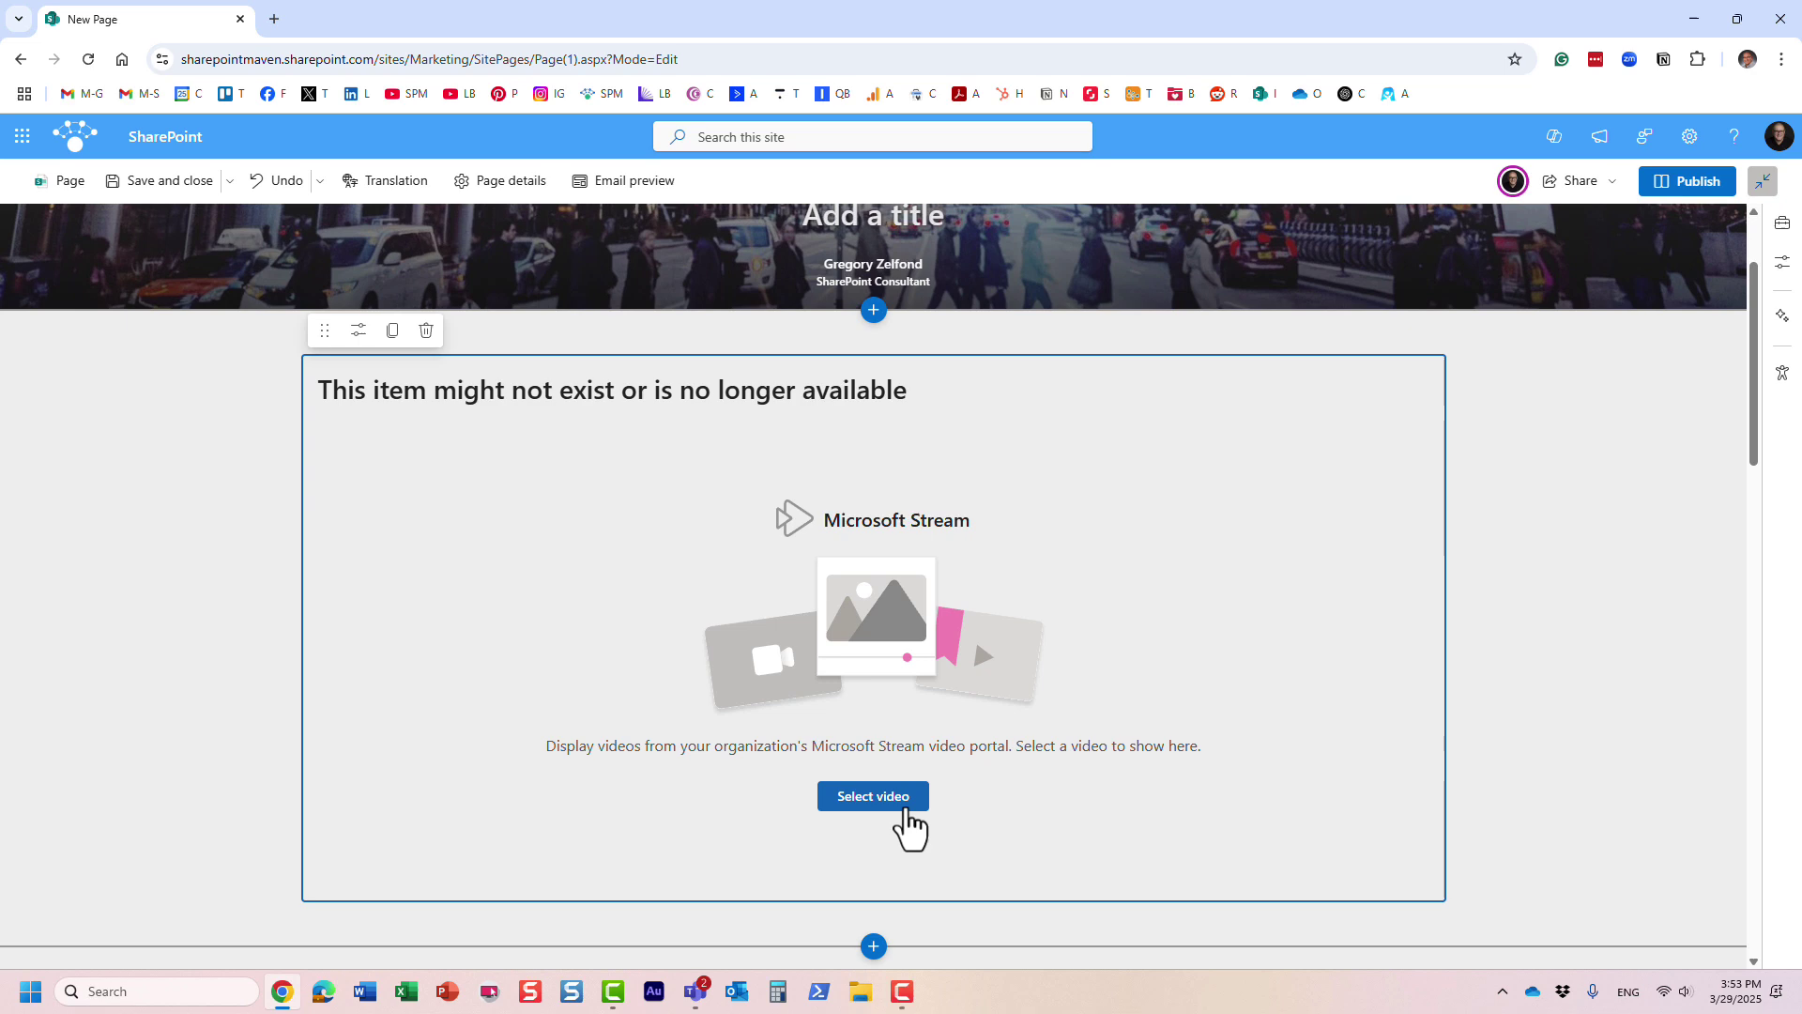
{"action": "left_click", "coordinate": [904, 806]}
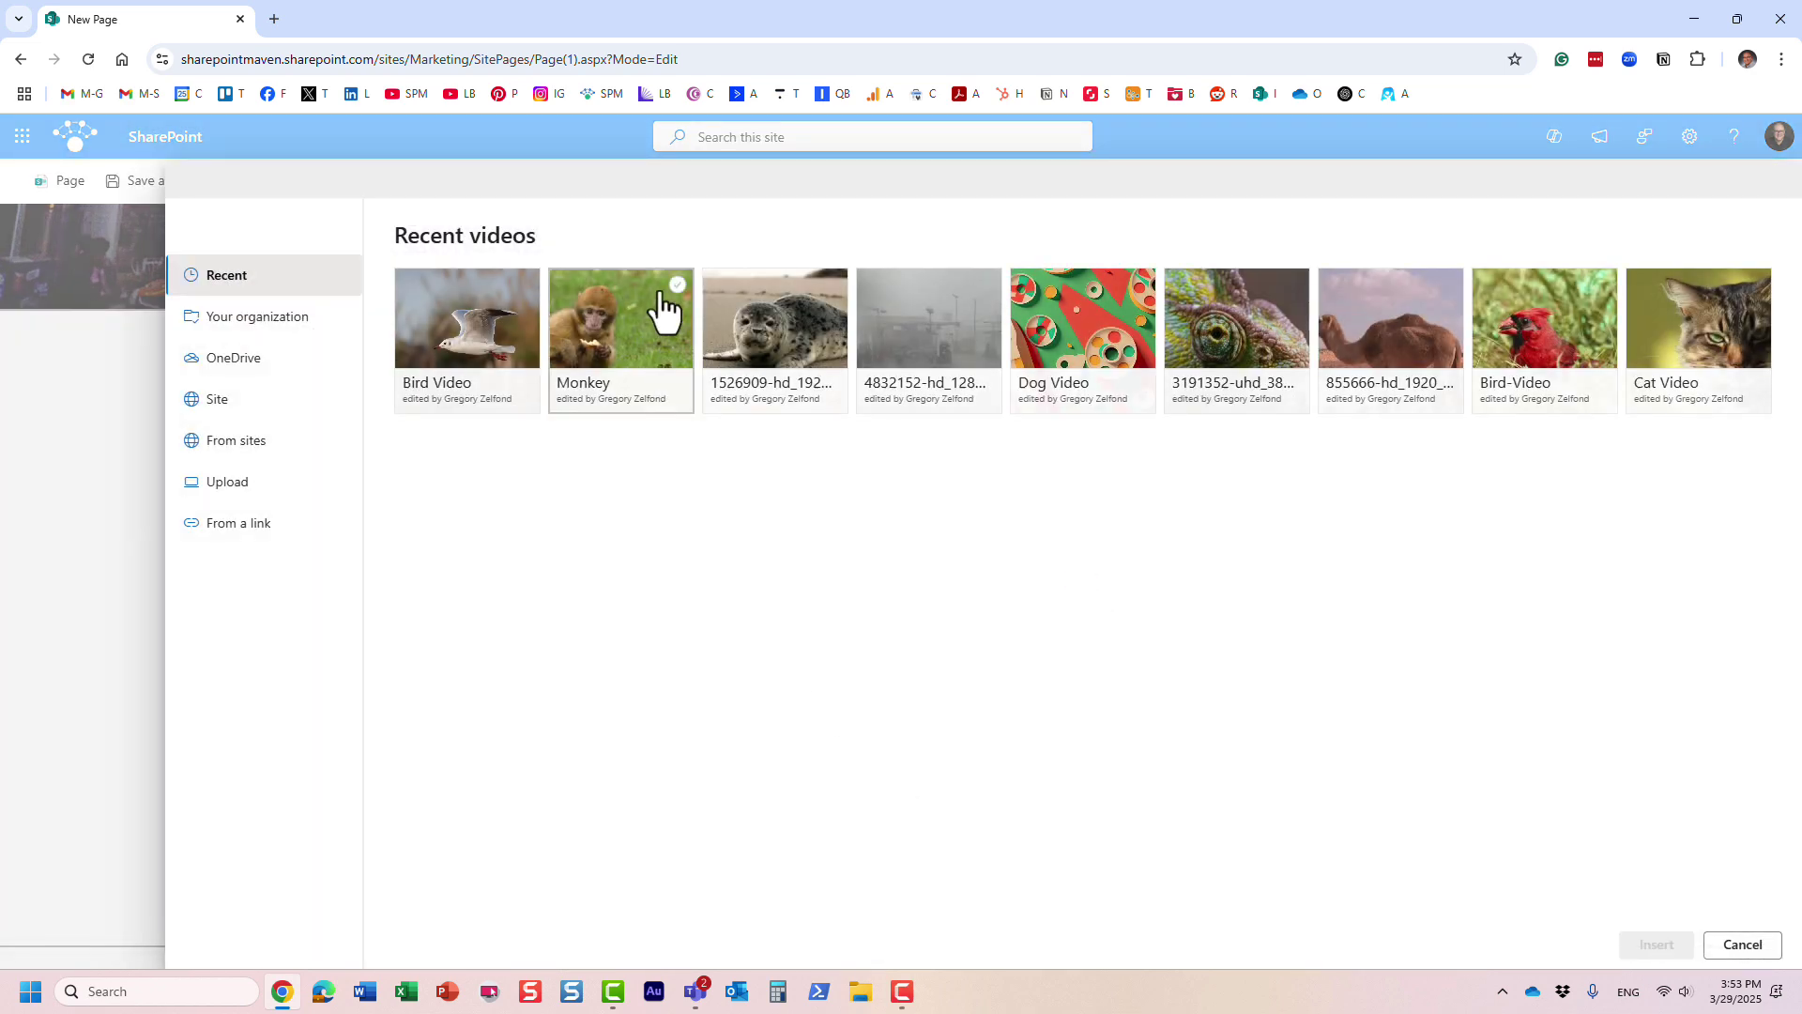
{"action": "left_click", "coordinate": [679, 291]}
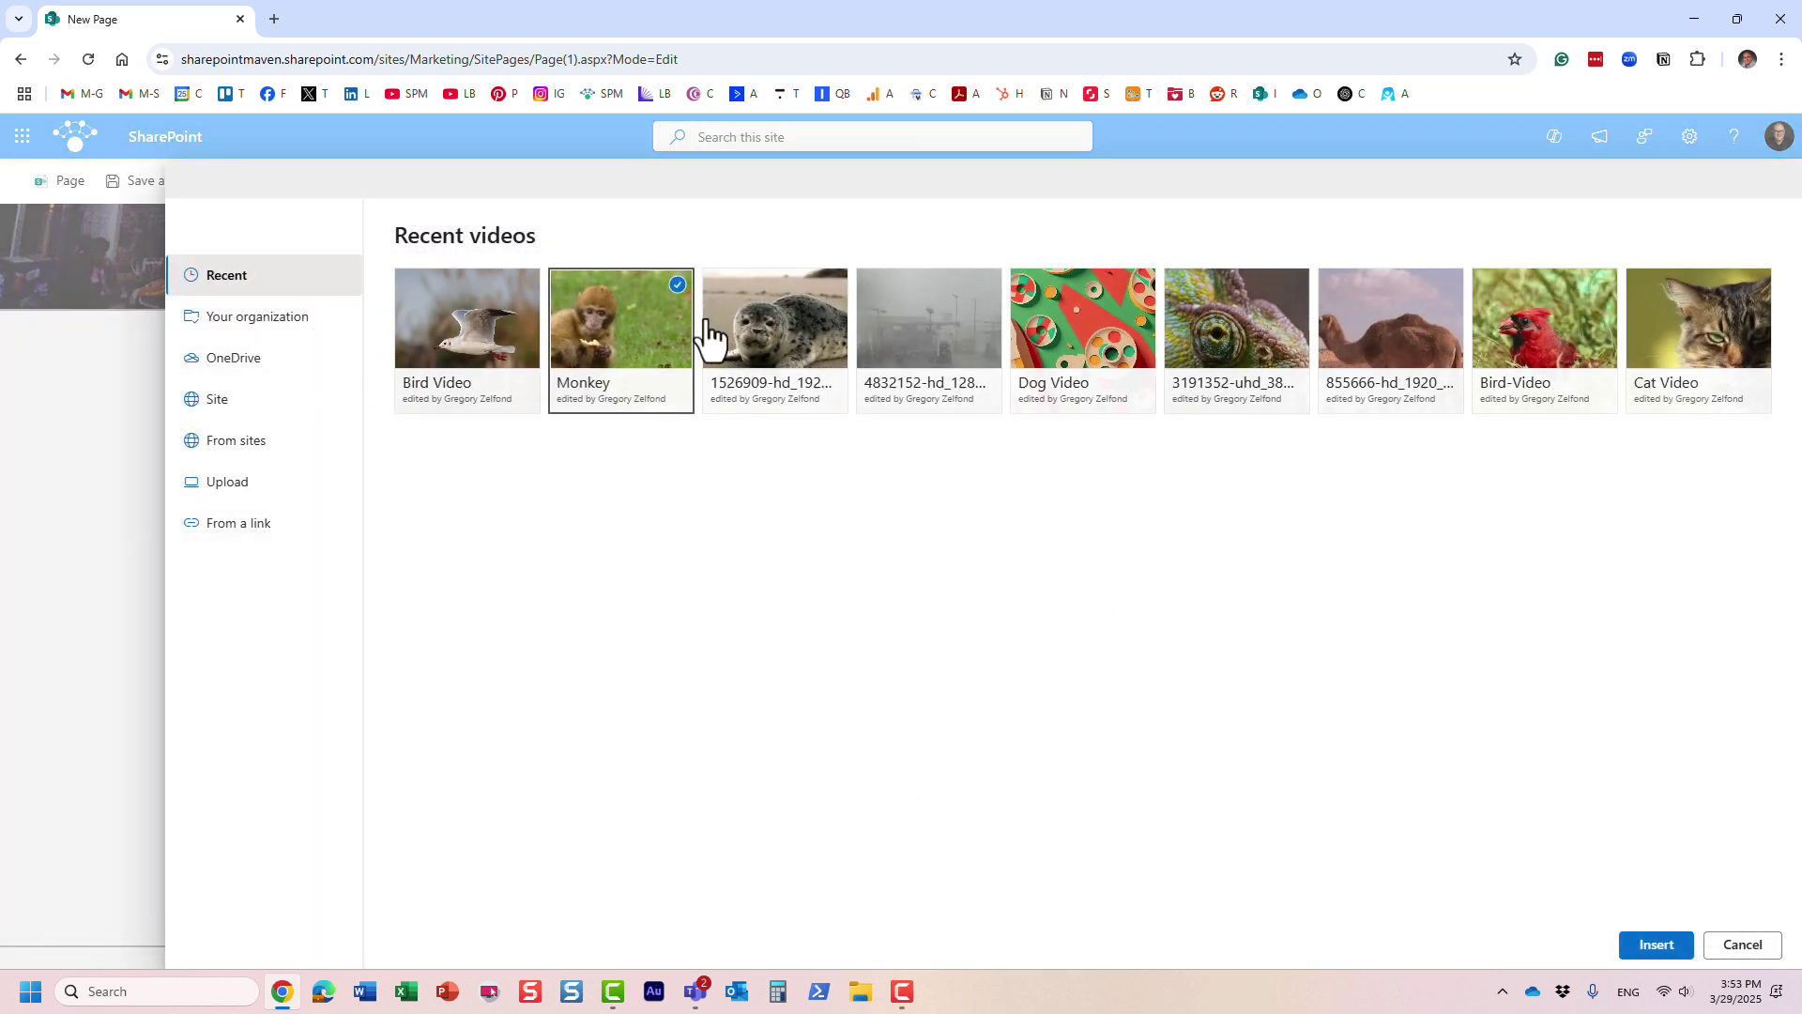
{"action": "left_click", "coordinate": [1647, 946]}
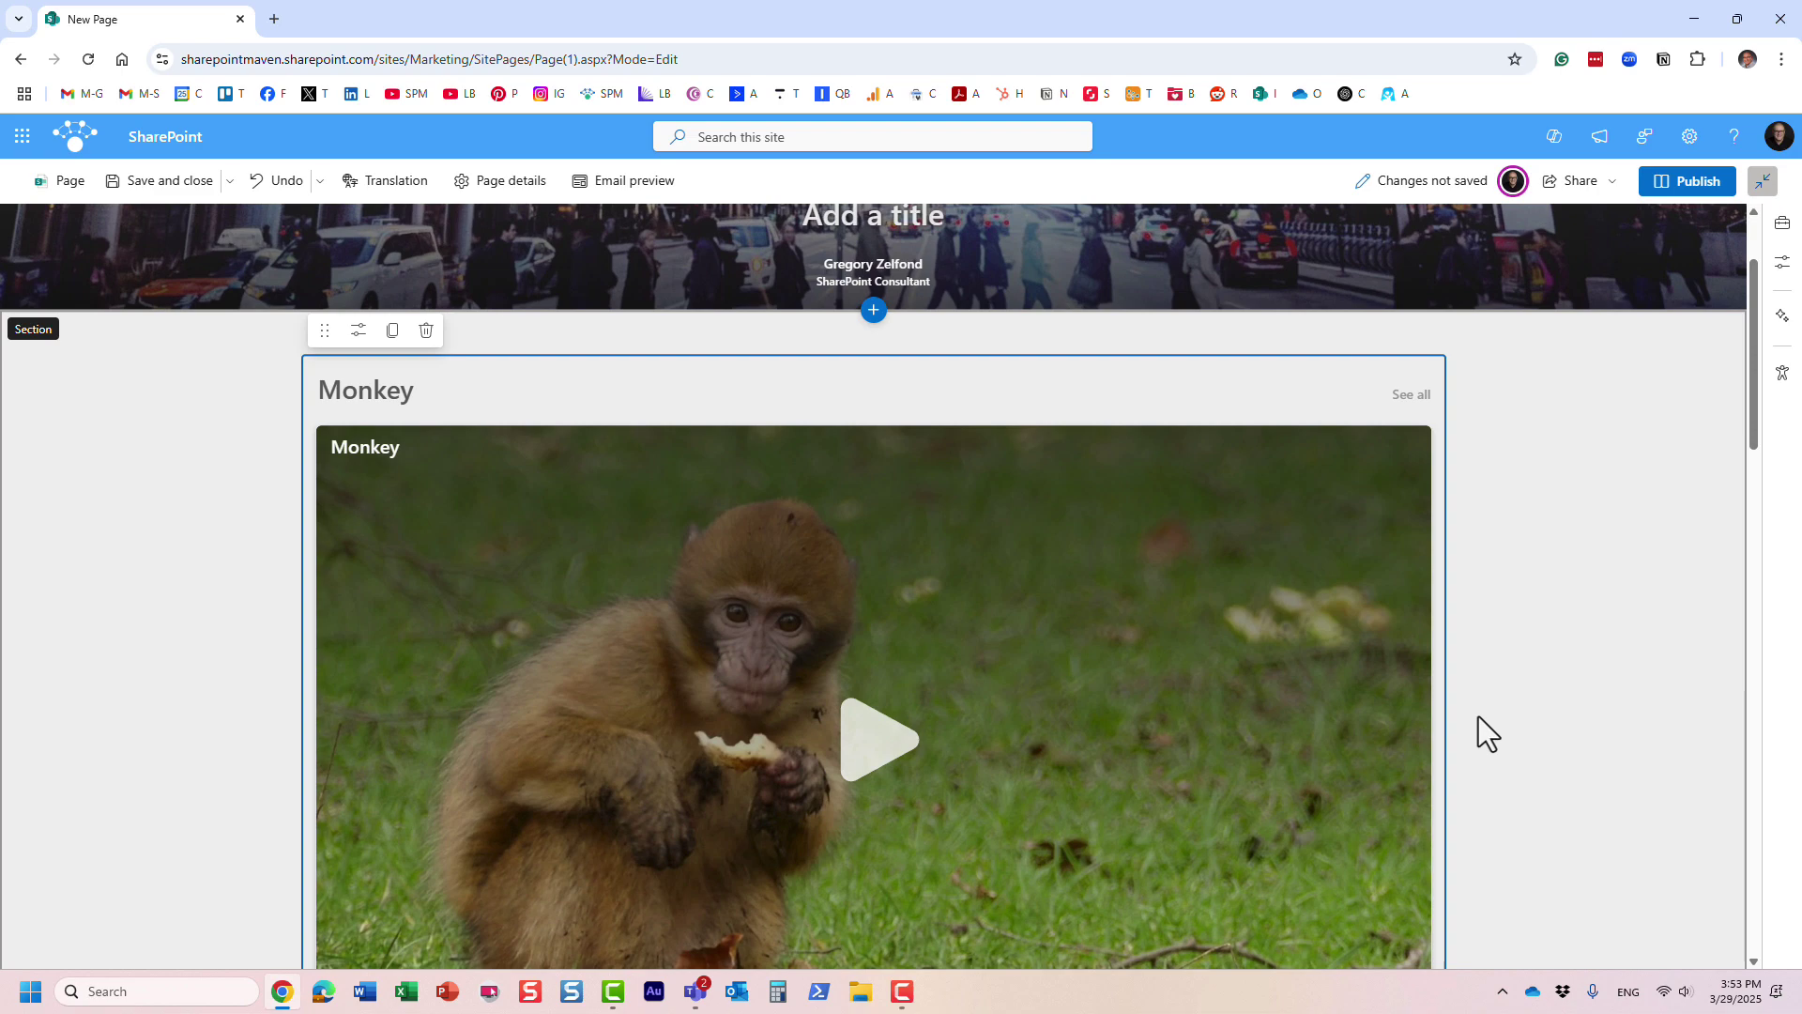
{"action": "left_click_drag", "start_coordinate": [1760, 407], "coordinate": [1736, 445]}
{"action": "left_click", "coordinate": [635, 370]}
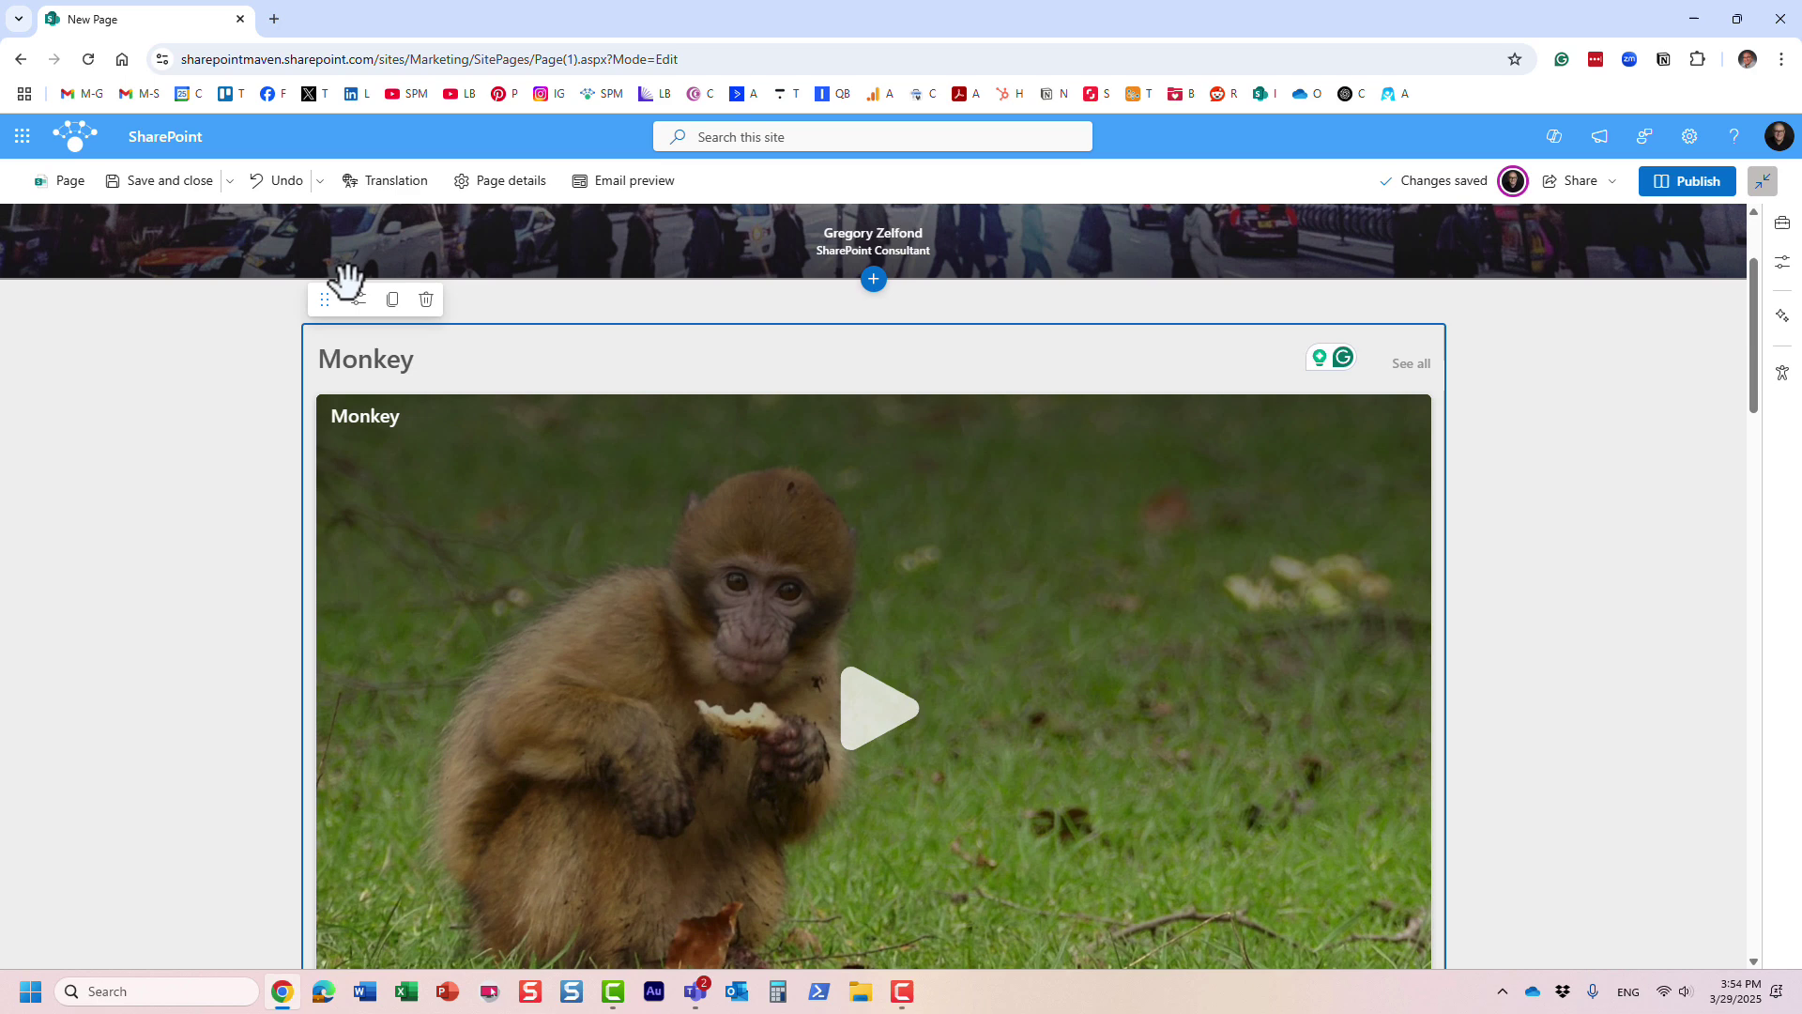
{"action": "left_click", "coordinate": [359, 300]}
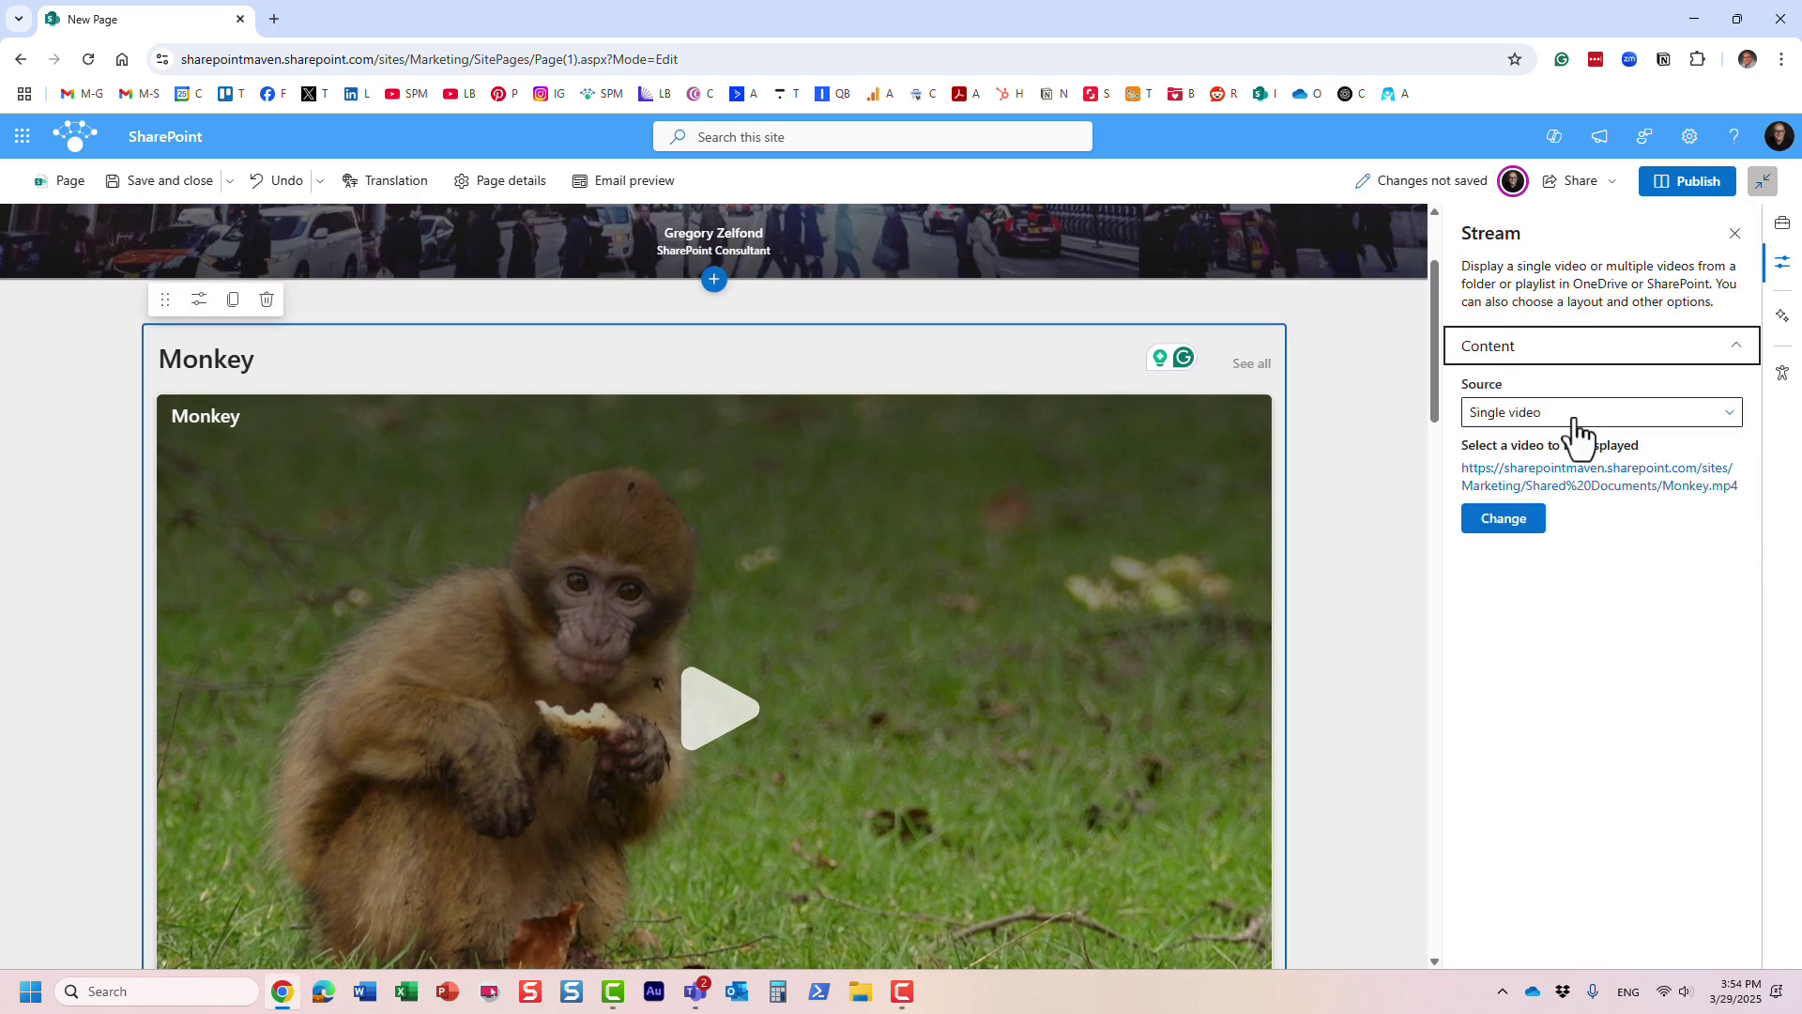
{"action": "left_click", "coordinate": [1574, 423]}
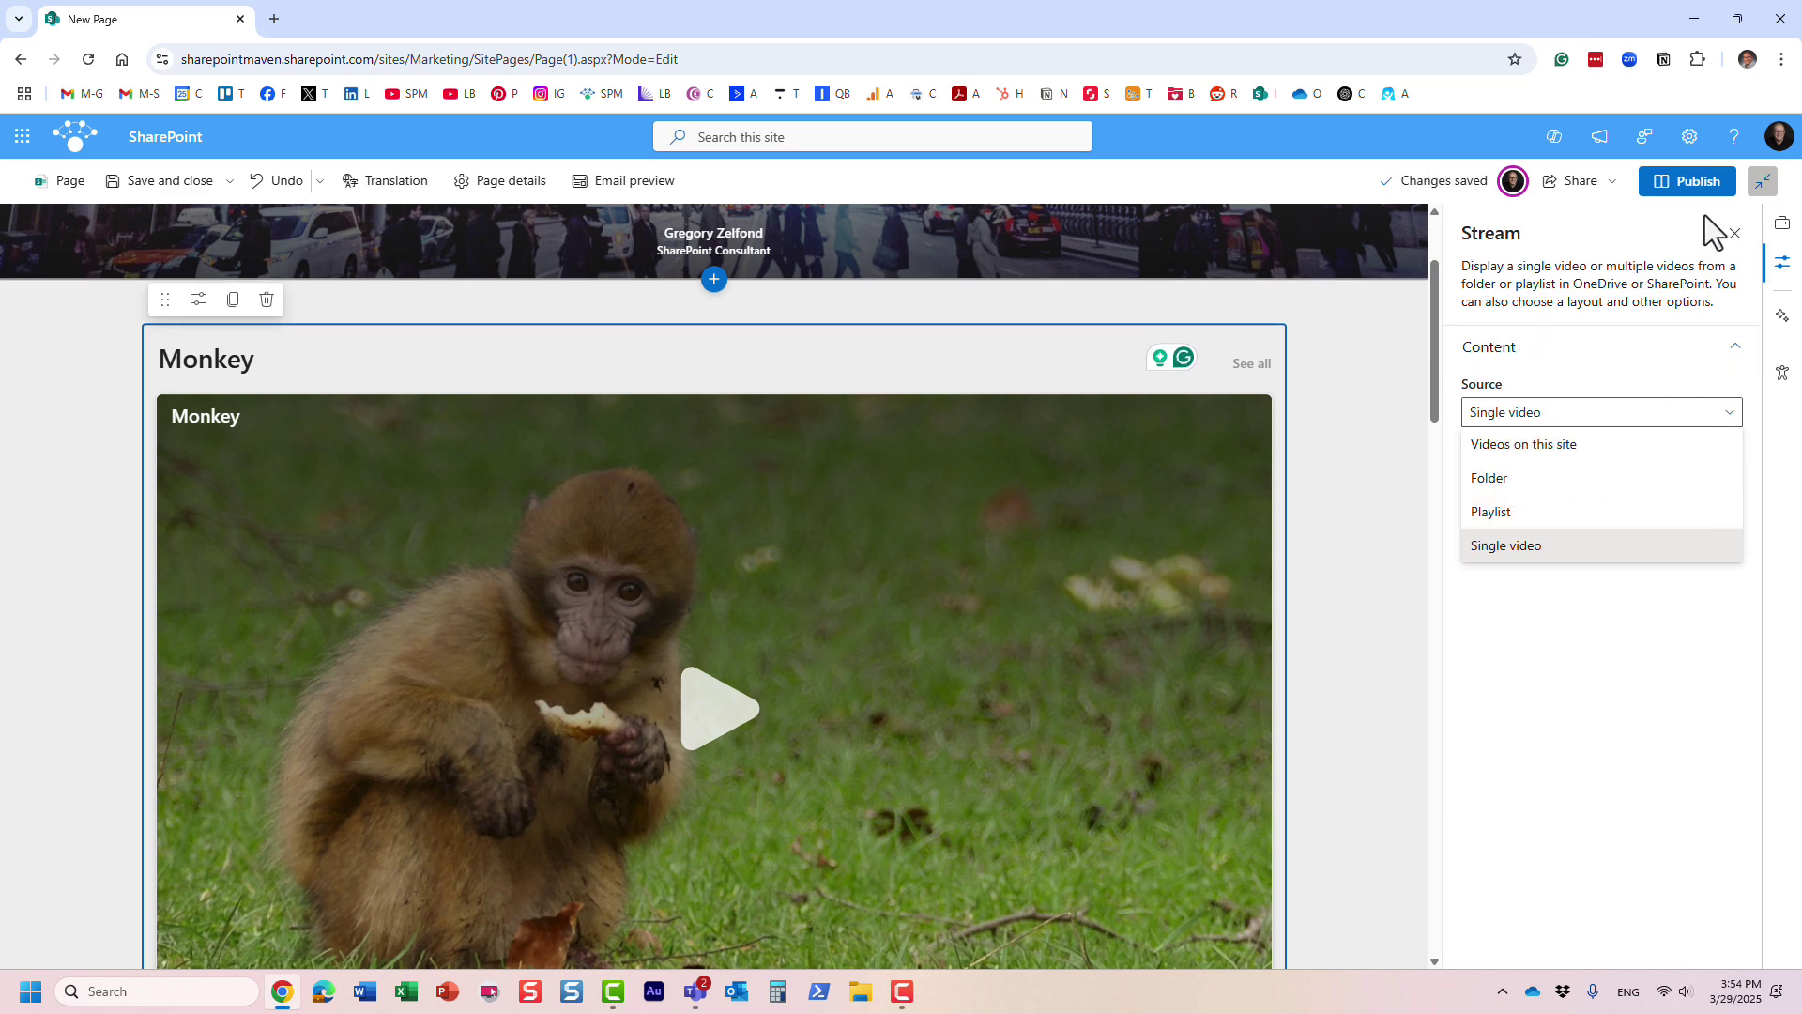
{"action": "left_click", "coordinate": [1735, 235]}
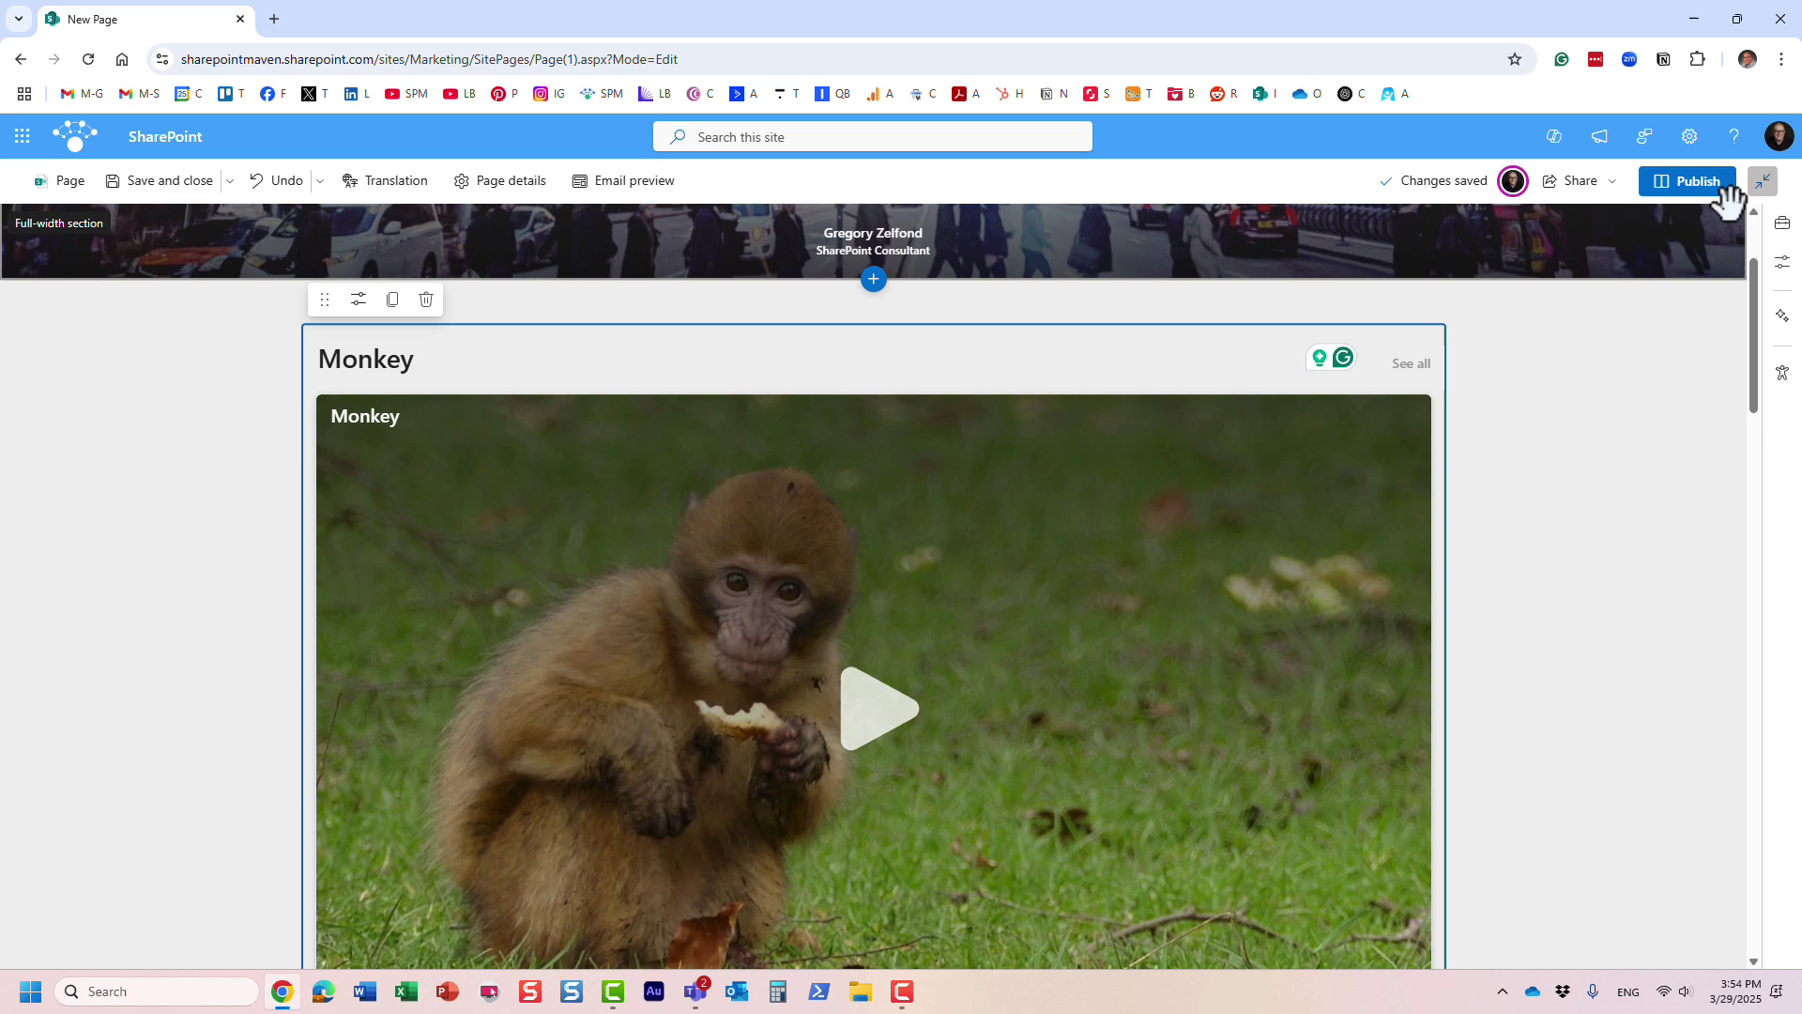
- Publish the Recap page with the page title 'Monkey'
{"action": "left_click", "coordinate": [1701, 184]}
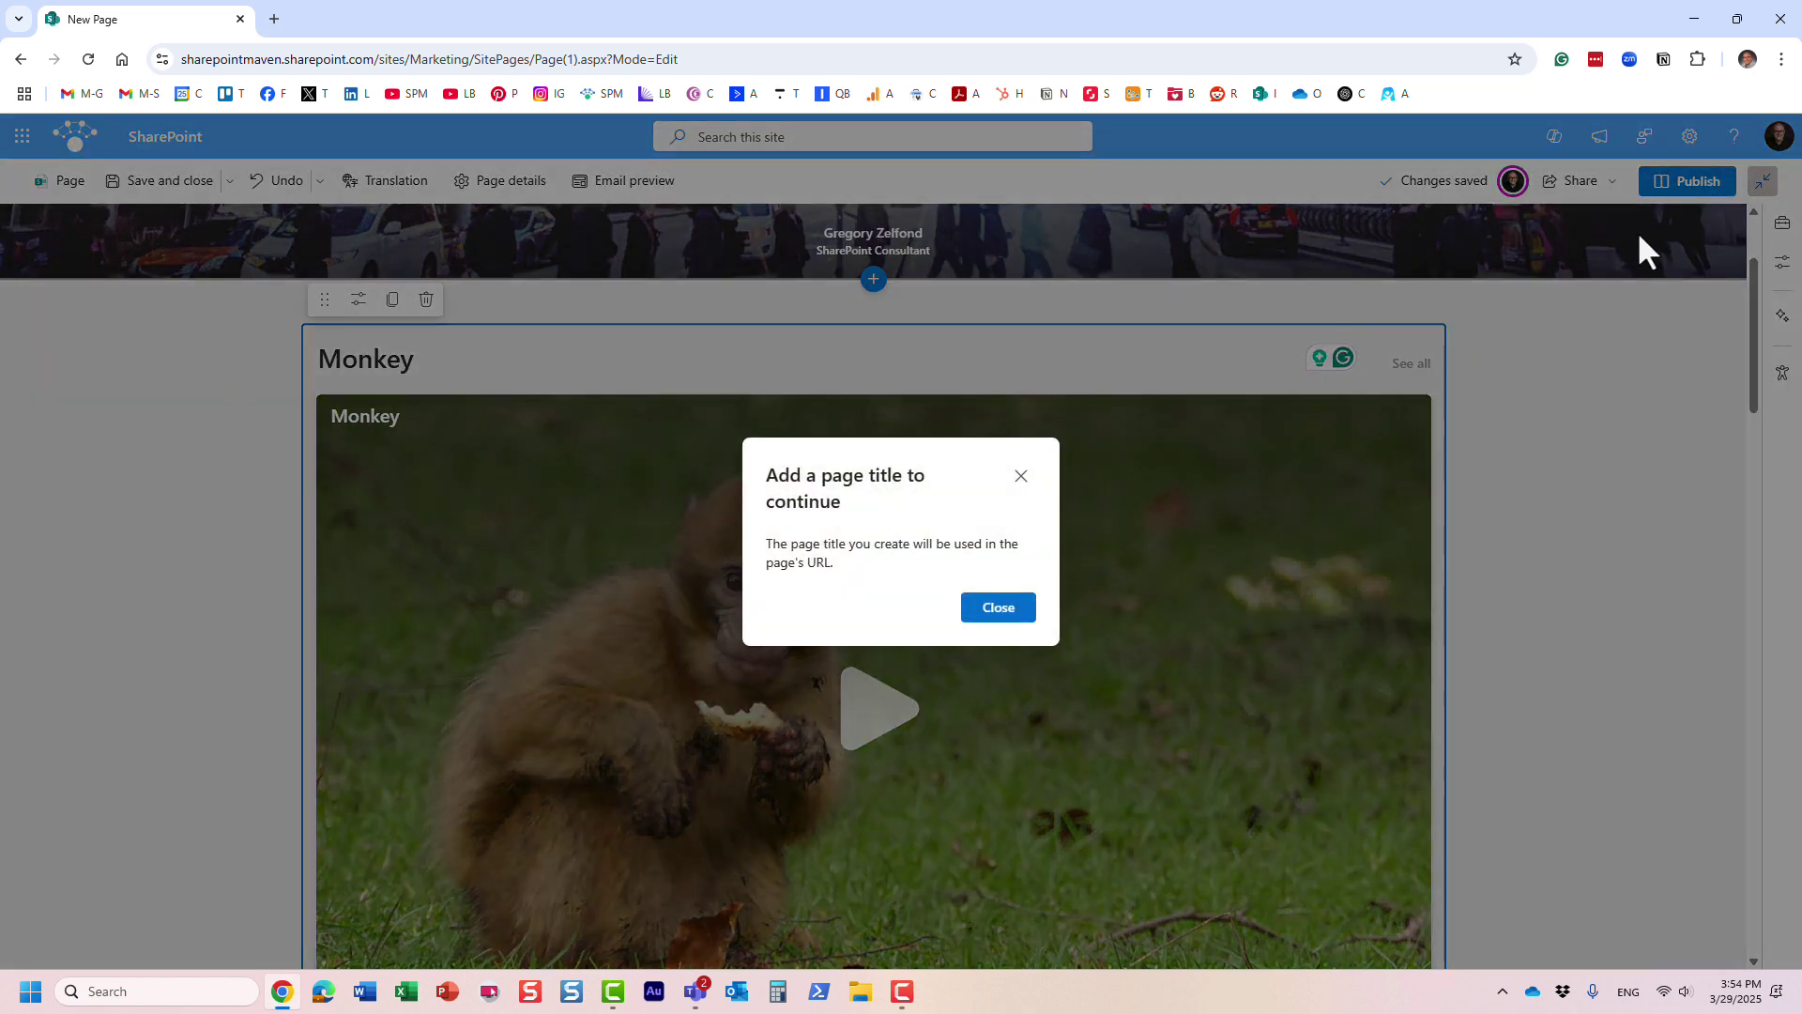
{"action": "left_click", "coordinate": [997, 608]}
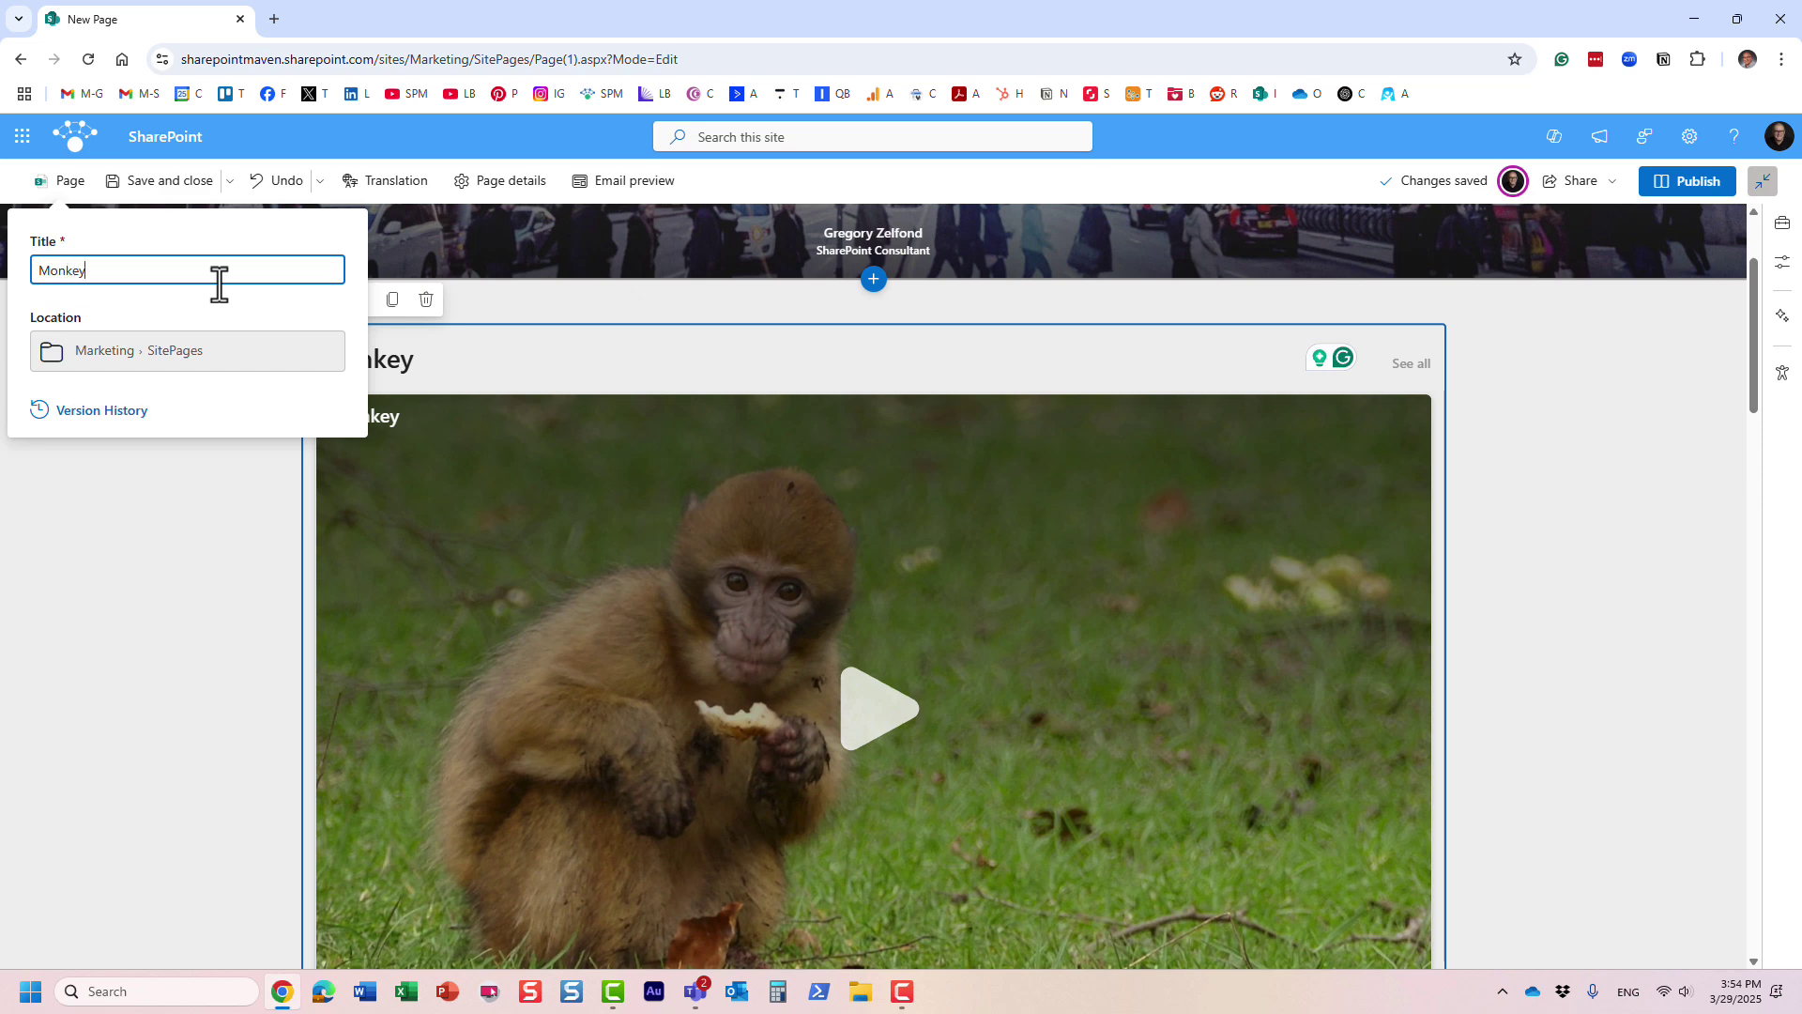
{"action": "left_click", "coordinate": [1680, 193]}
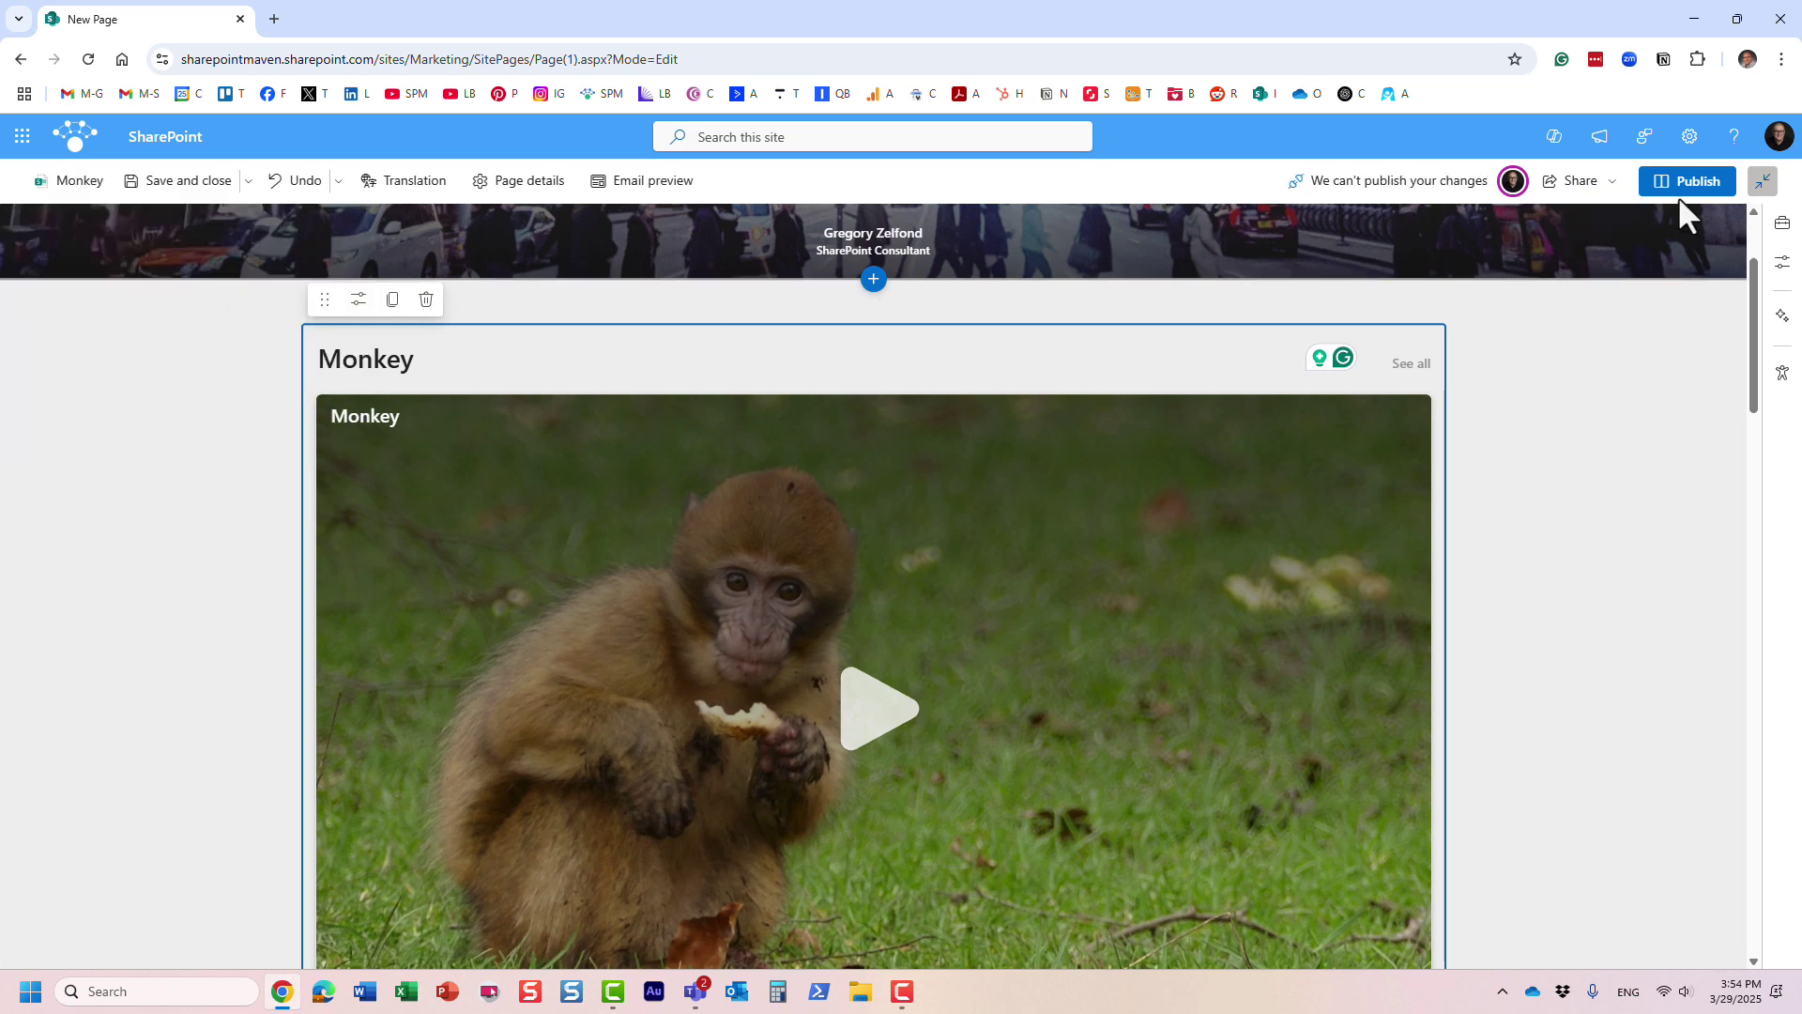
{"action": "left_click", "coordinate": [1680, 188]}
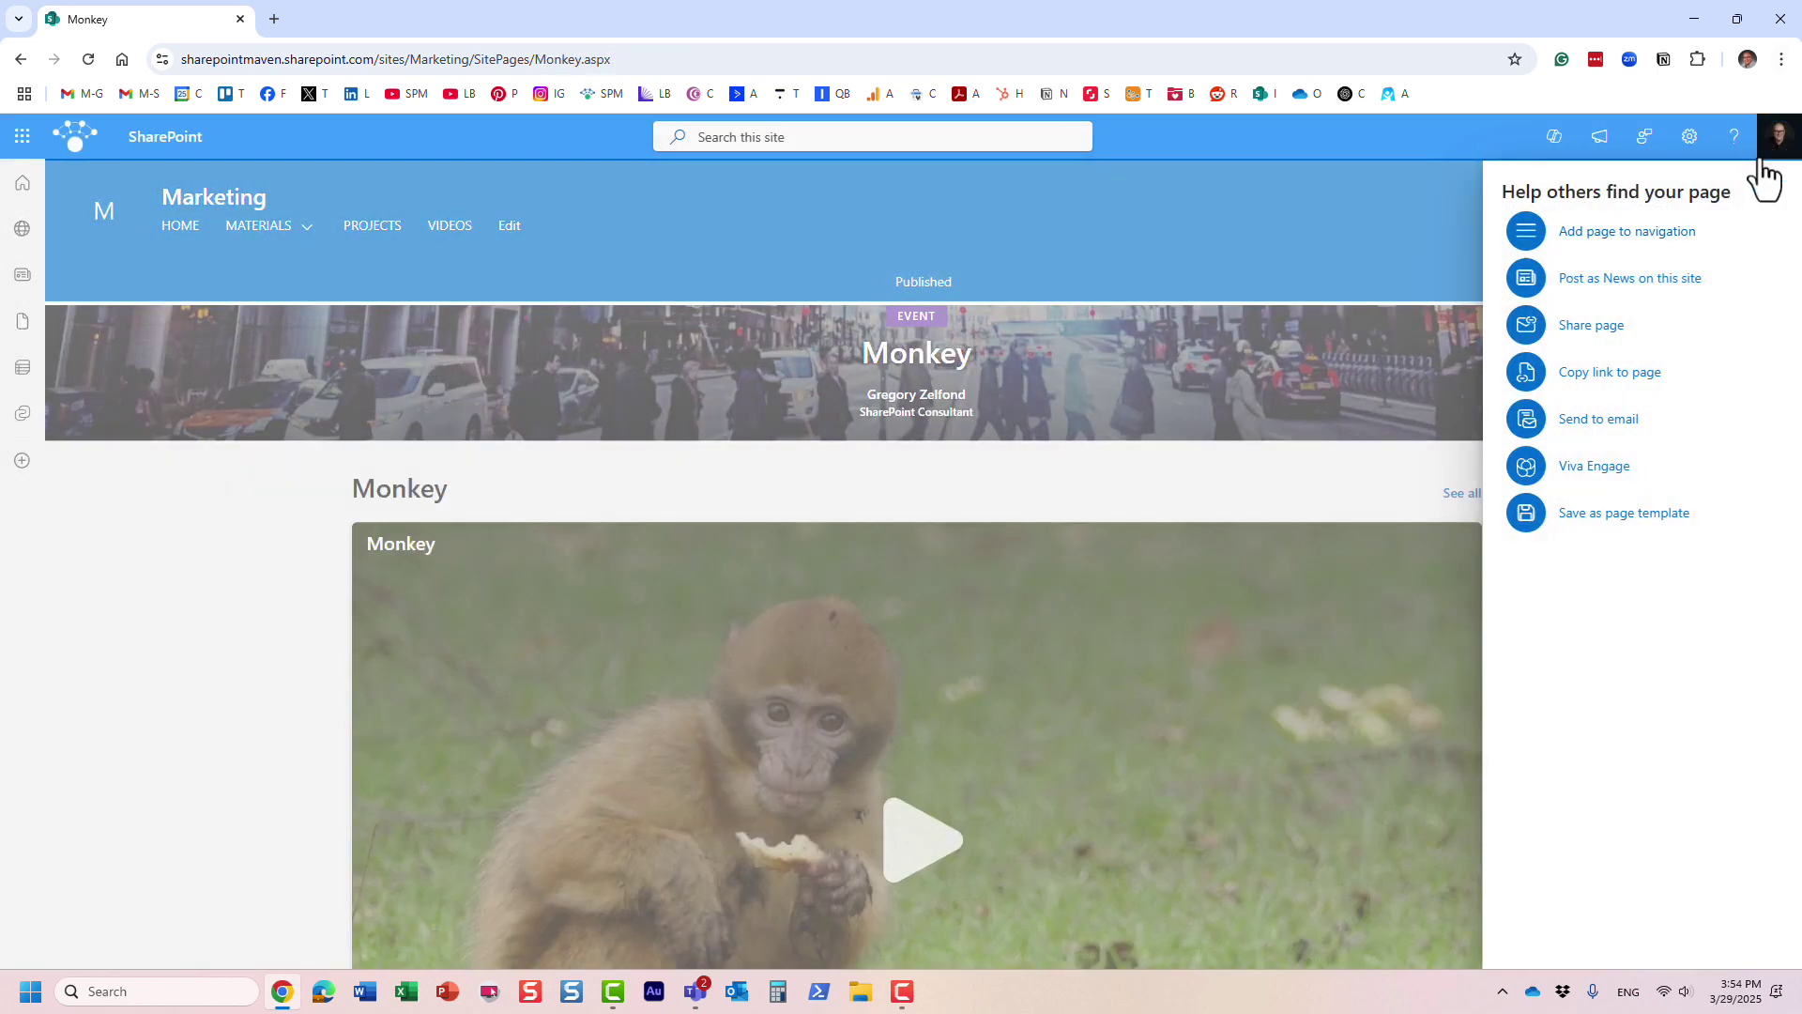
{"action": "left_click", "coordinate": [1769, 191]}
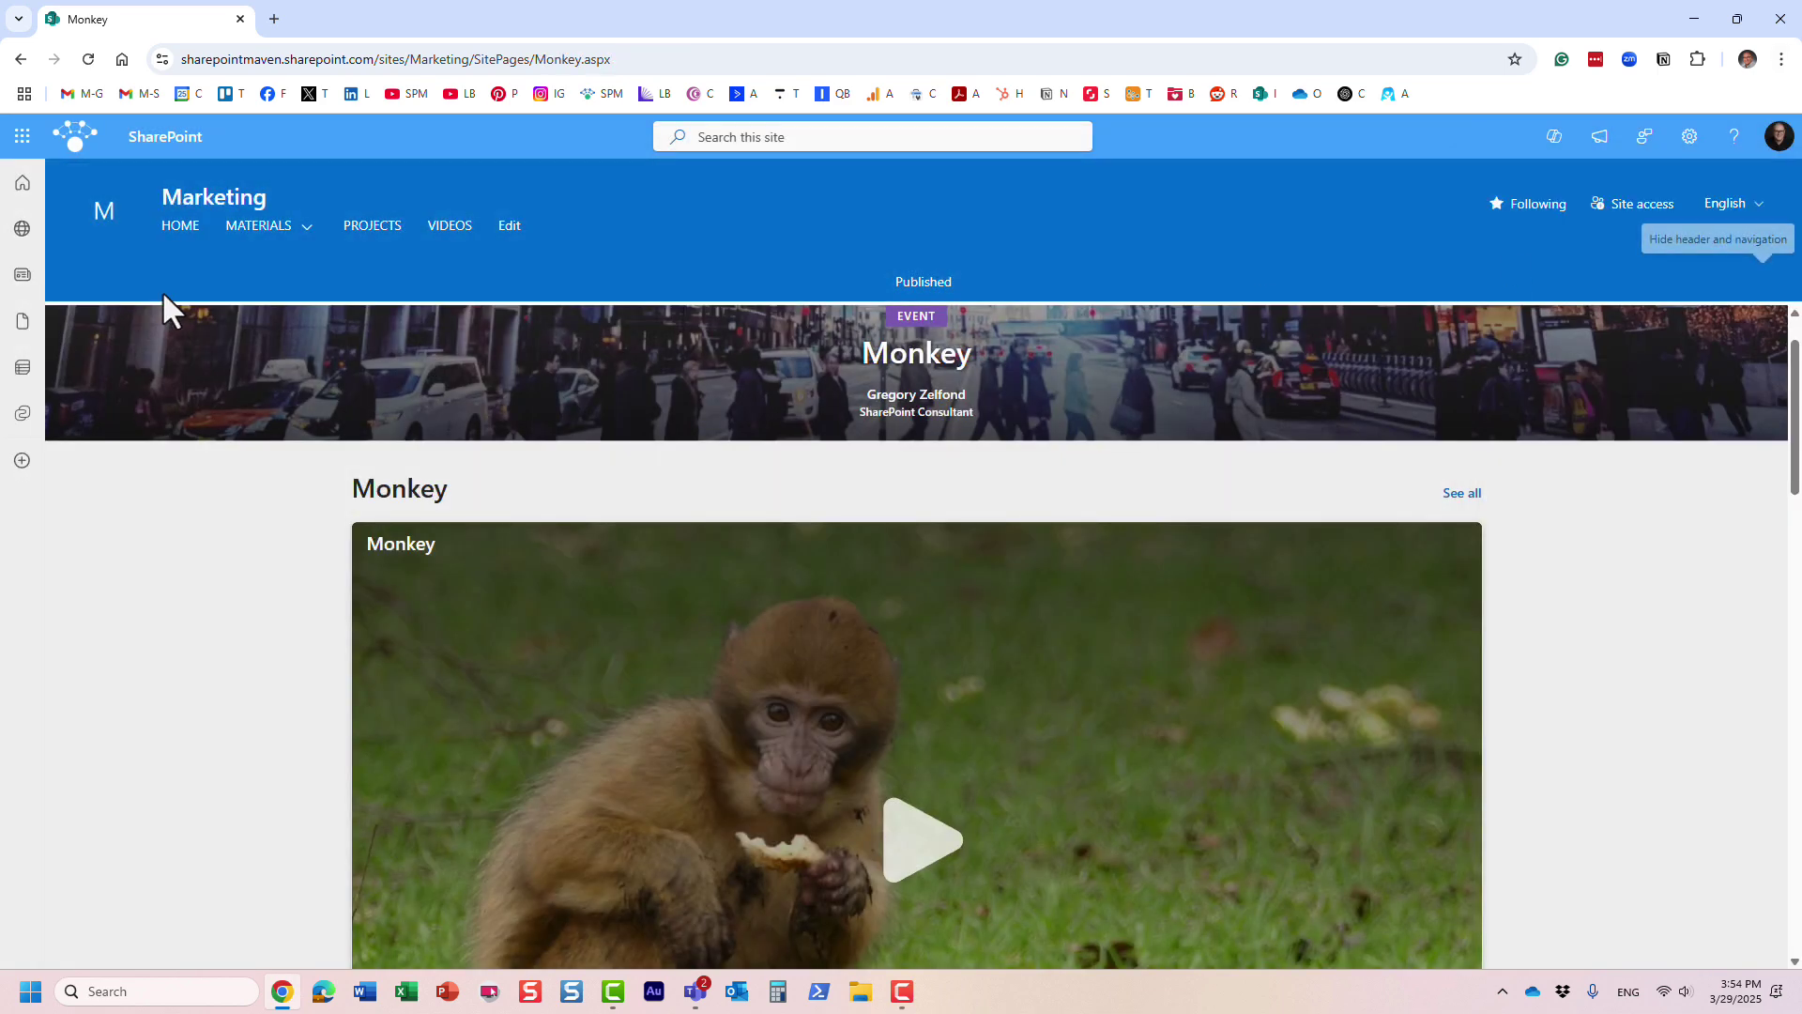
- From the Marketing HOME page, start a News post via the News section's Add menu
{"action": "left_click", "coordinate": [185, 228]}
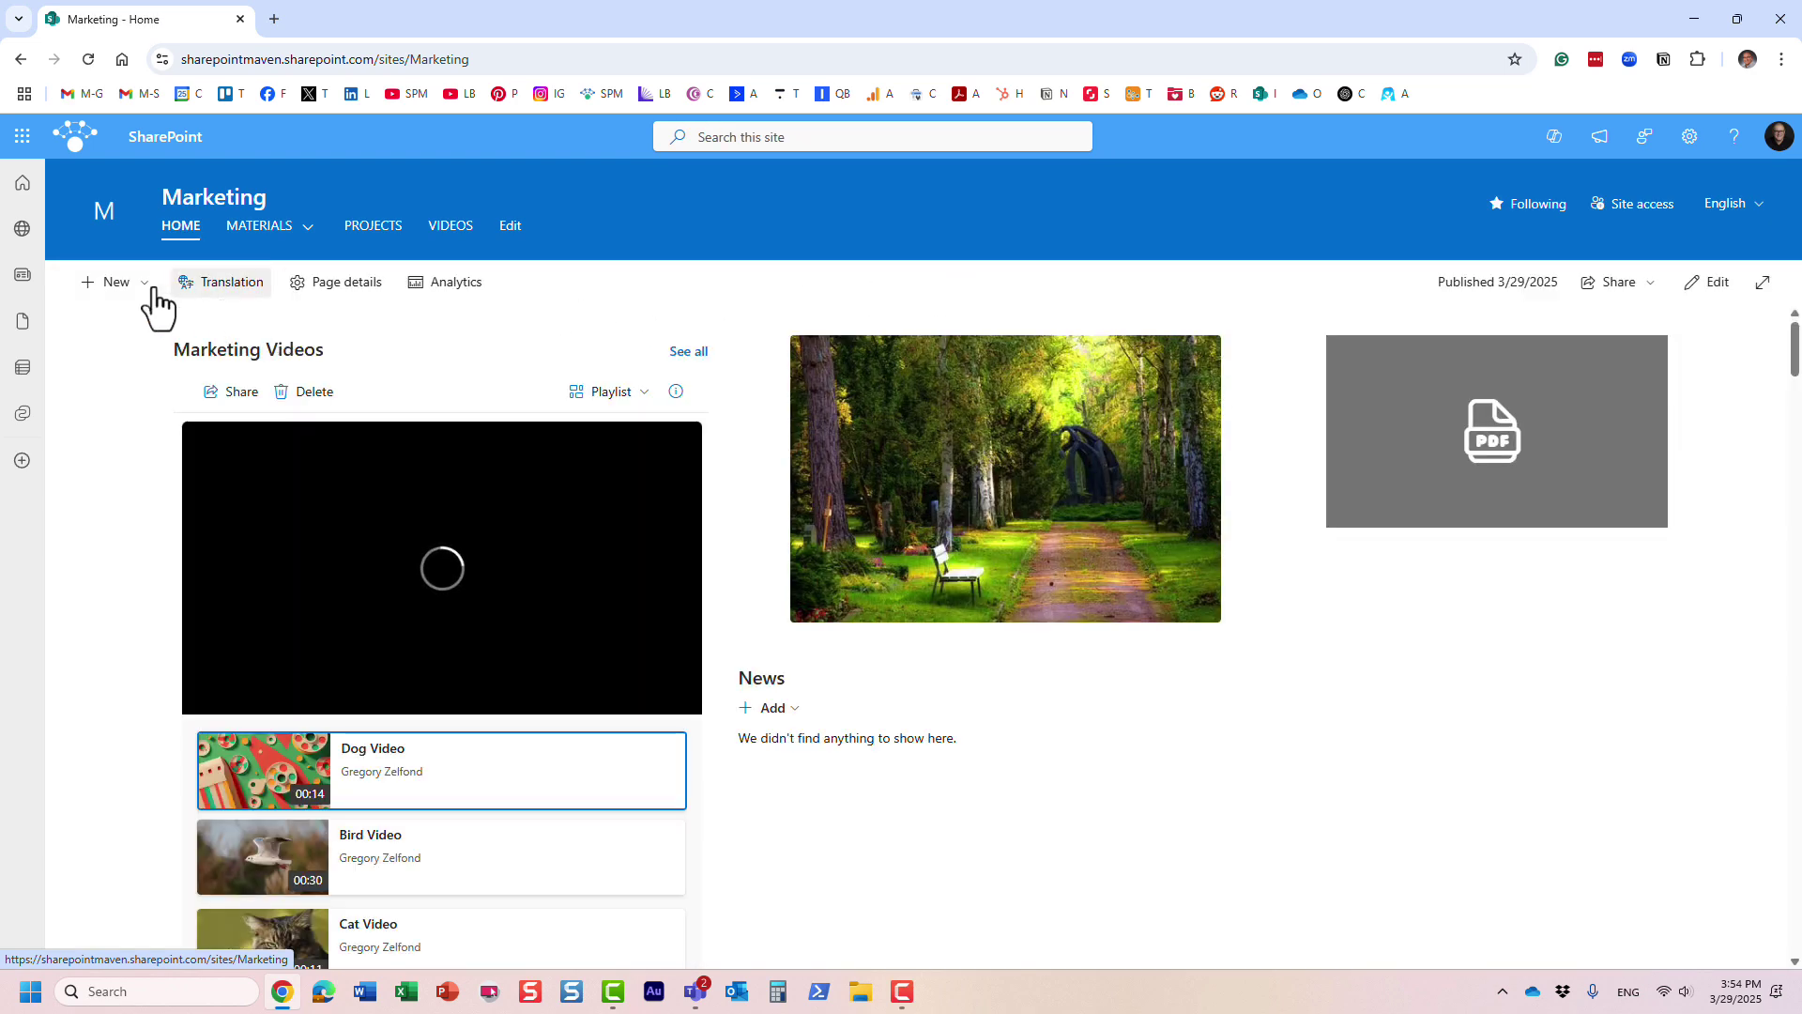
{"action": "left_click", "coordinate": [117, 285]}
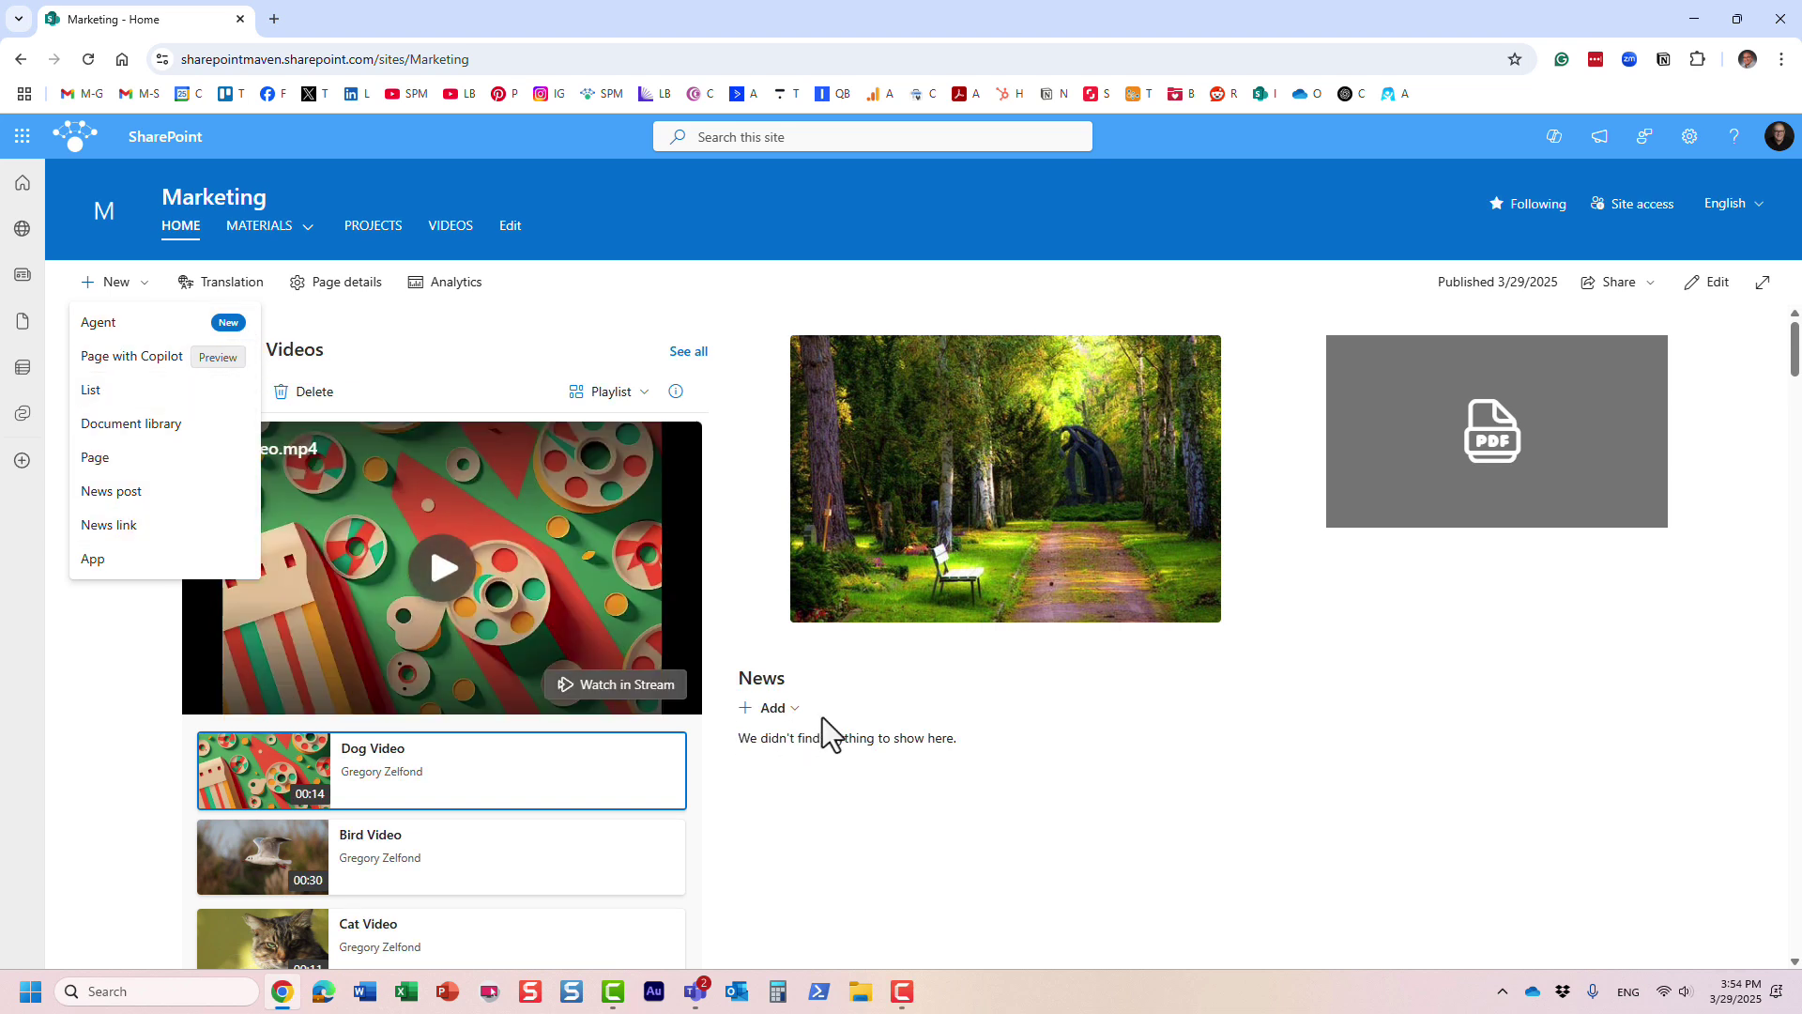
{"action": "left_click", "coordinate": [934, 696]}
{"action": "left_click", "coordinate": [791, 716]}
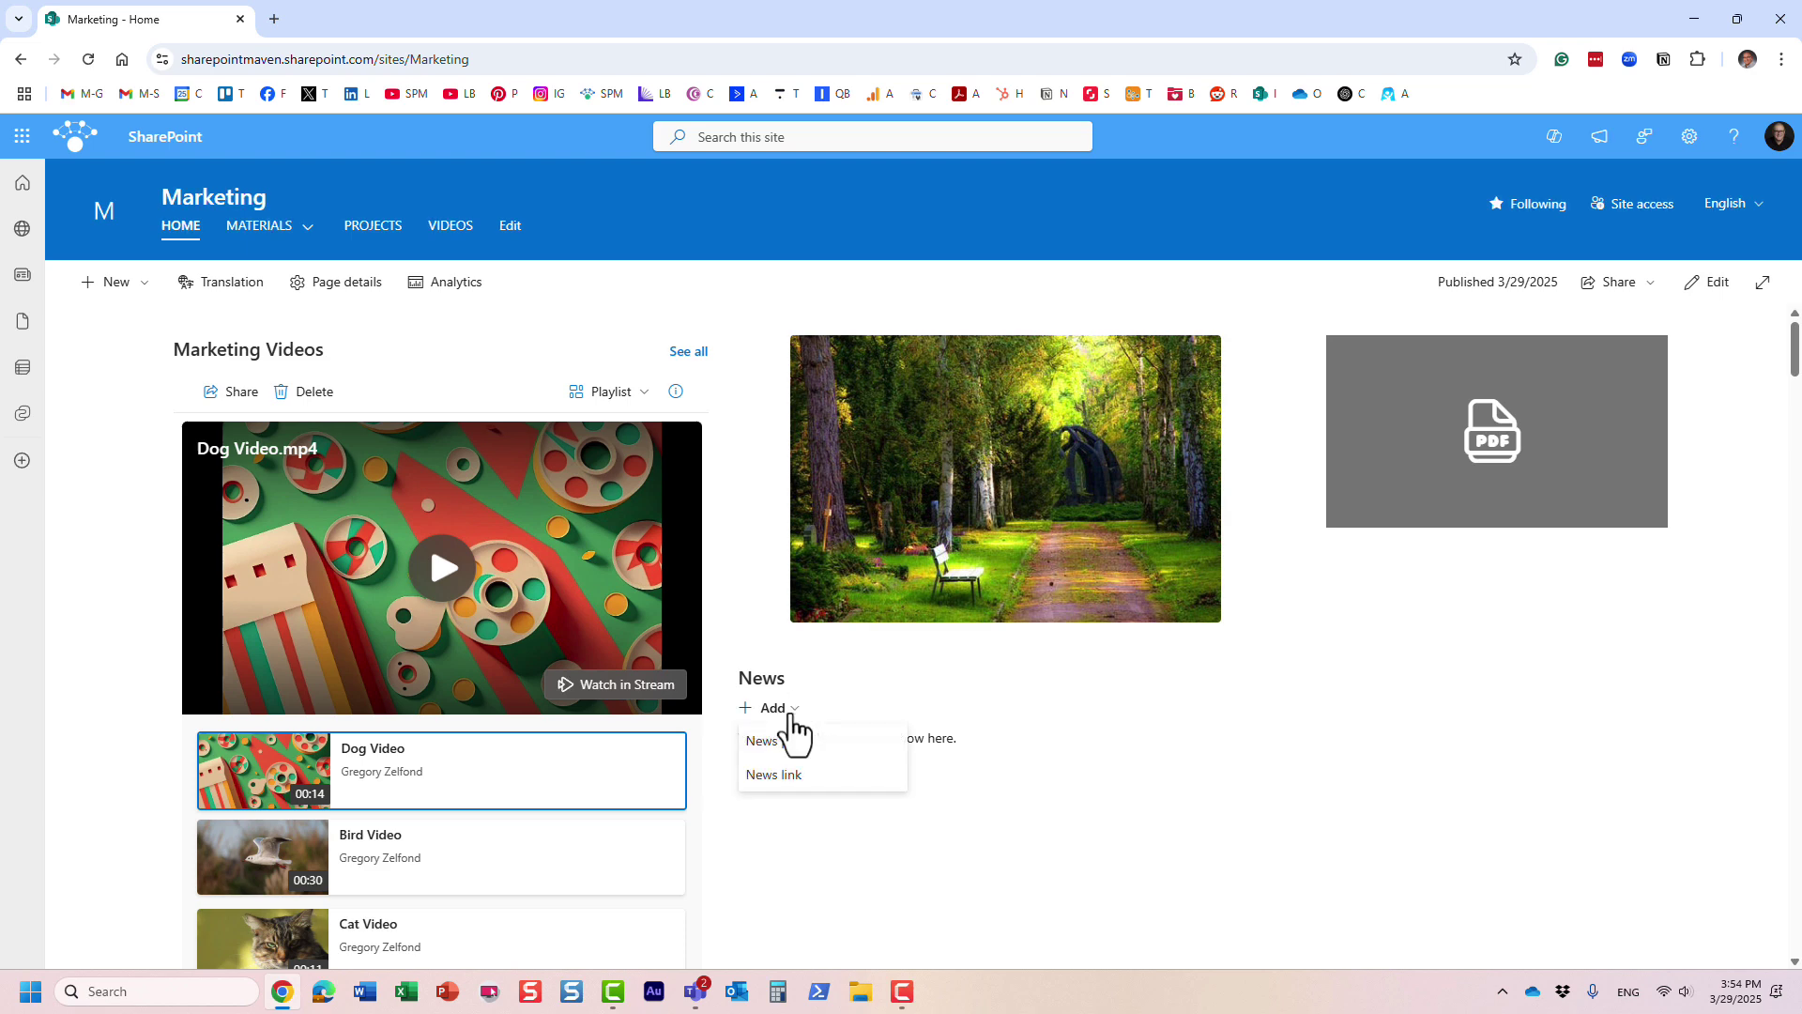
{"action": "left_click", "coordinate": [798, 744]}
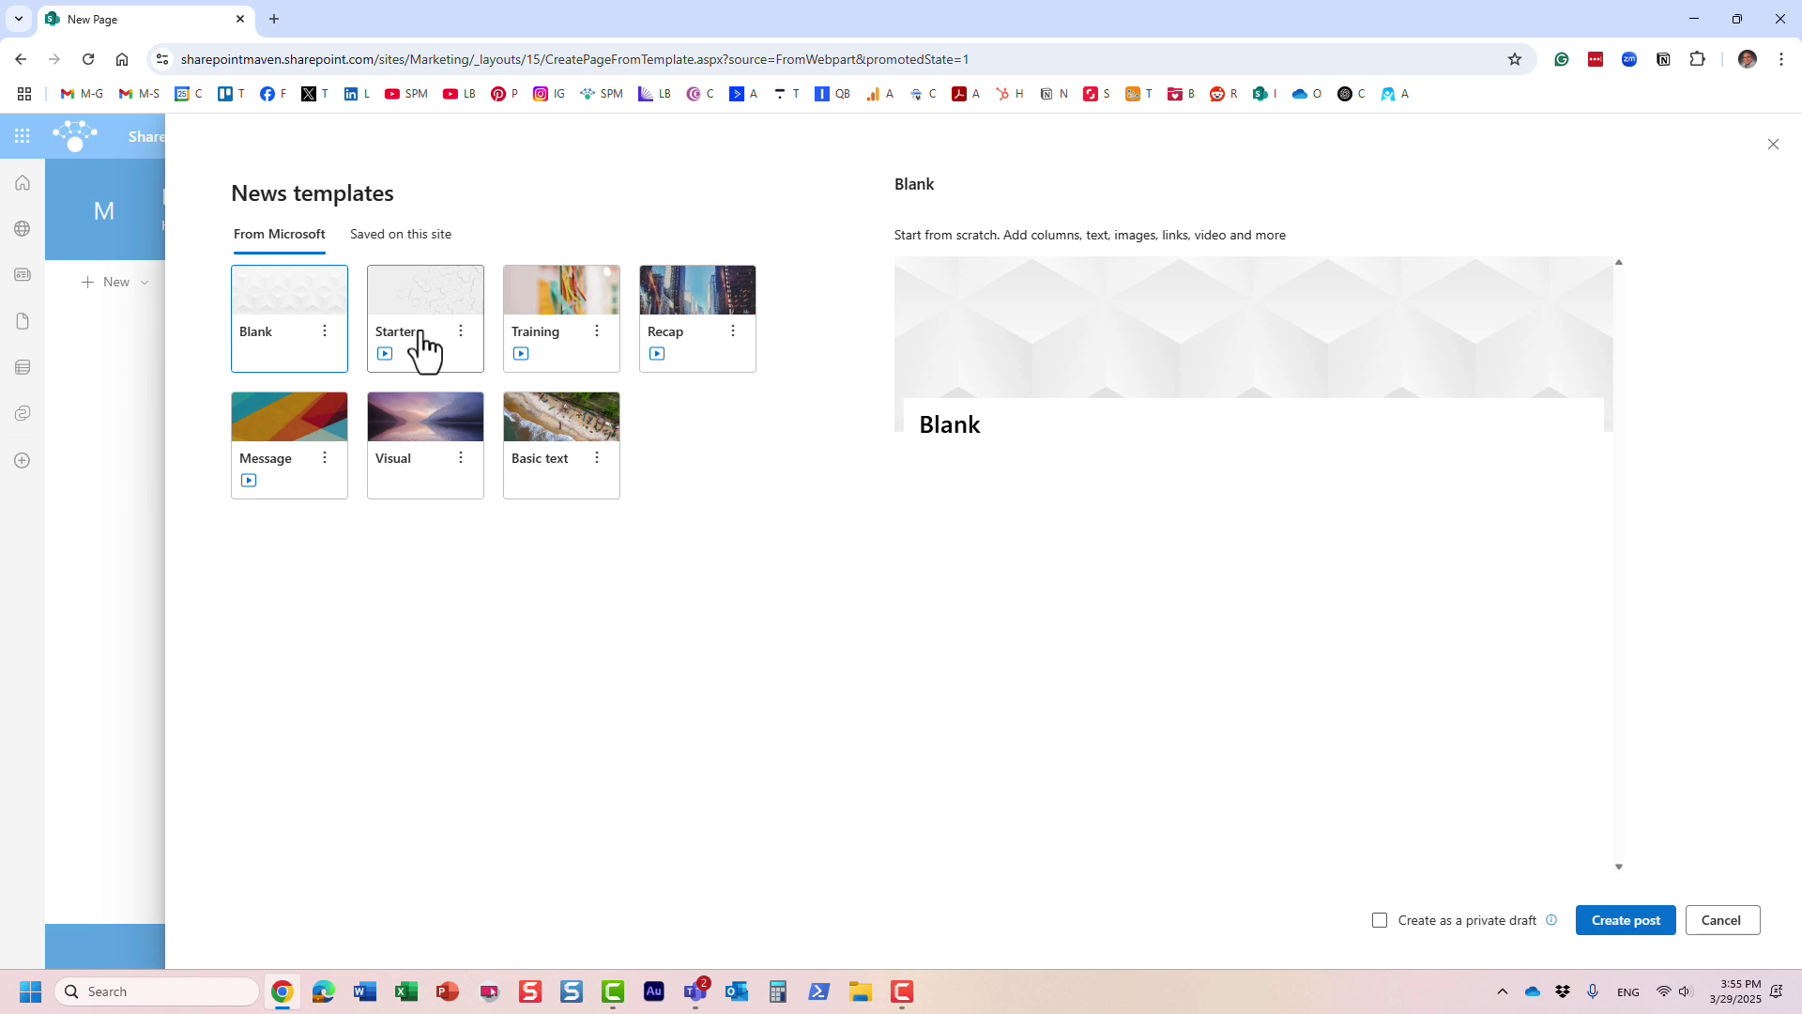
- Create the news post from the Training template
{"action": "left_click", "coordinate": [576, 302]}
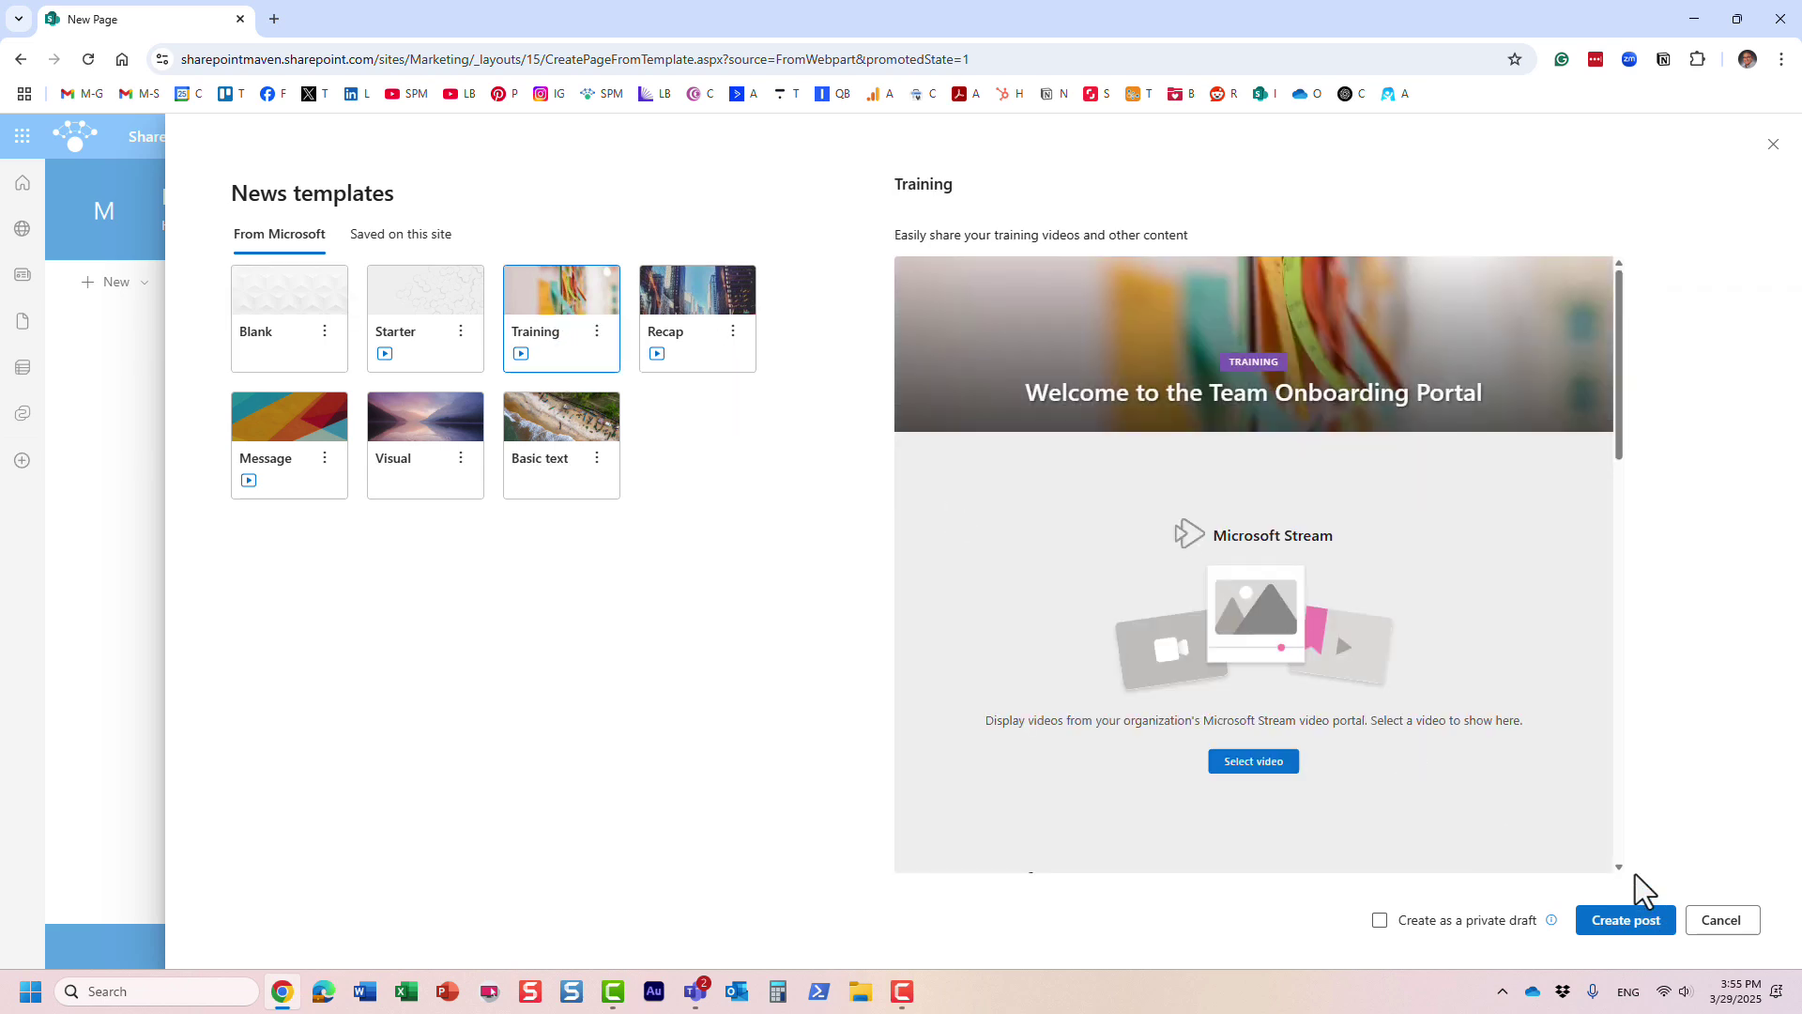
{"action": "left_click", "coordinate": [1636, 921]}
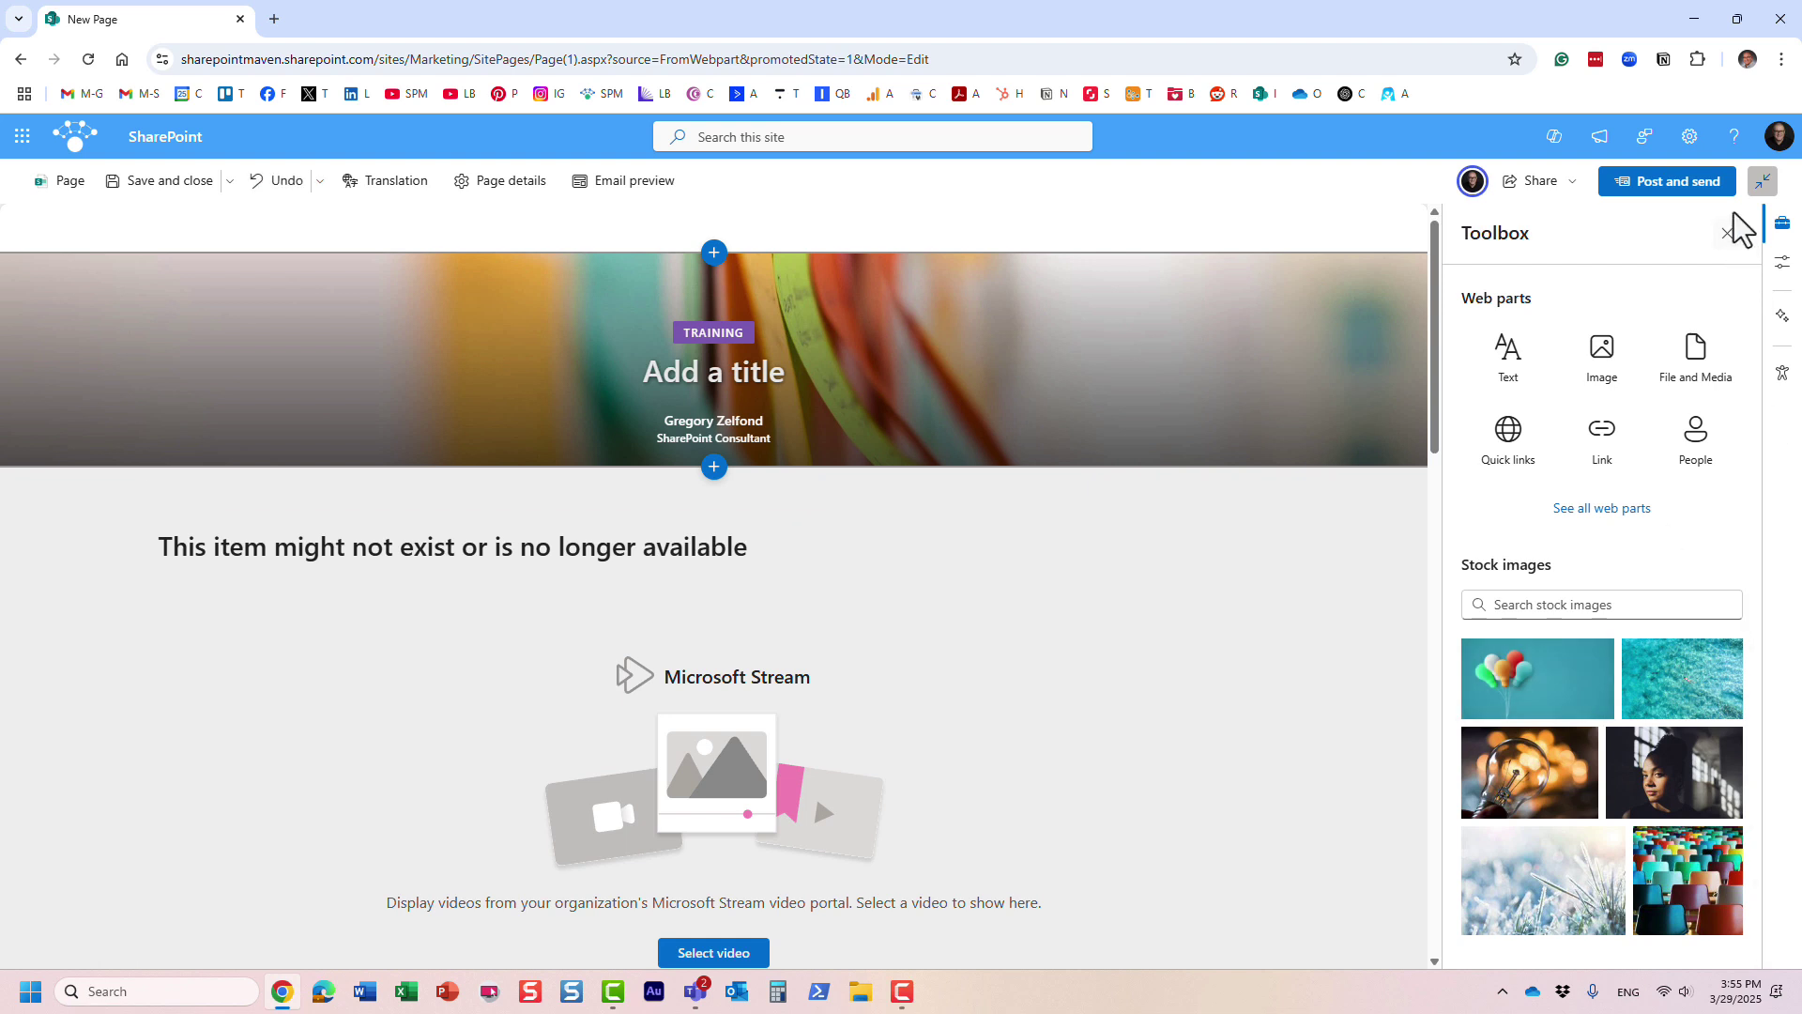
- Close the Toolbox and enter 'Hello' as the news post's banner title
{"action": "left_click", "coordinate": [1735, 230]}
{"action": "left_click", "coordinate": [880, 380]}
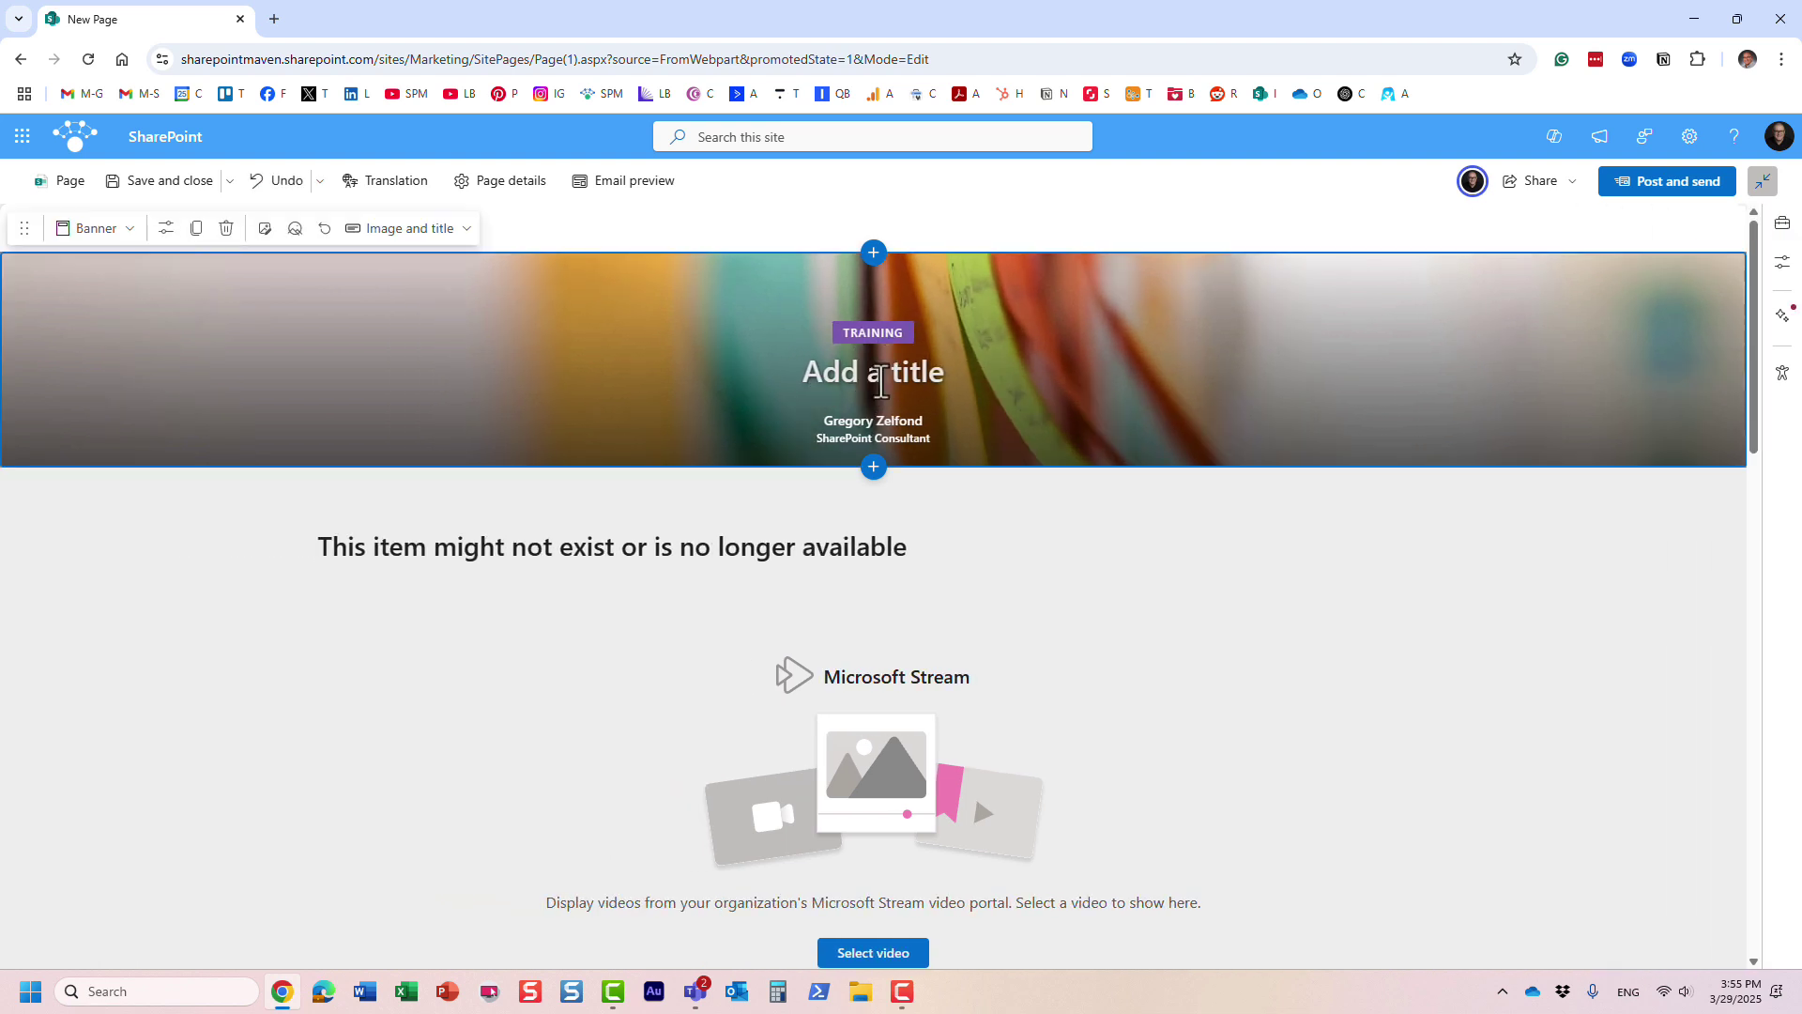
{"action": "type", "text": "Hello"}
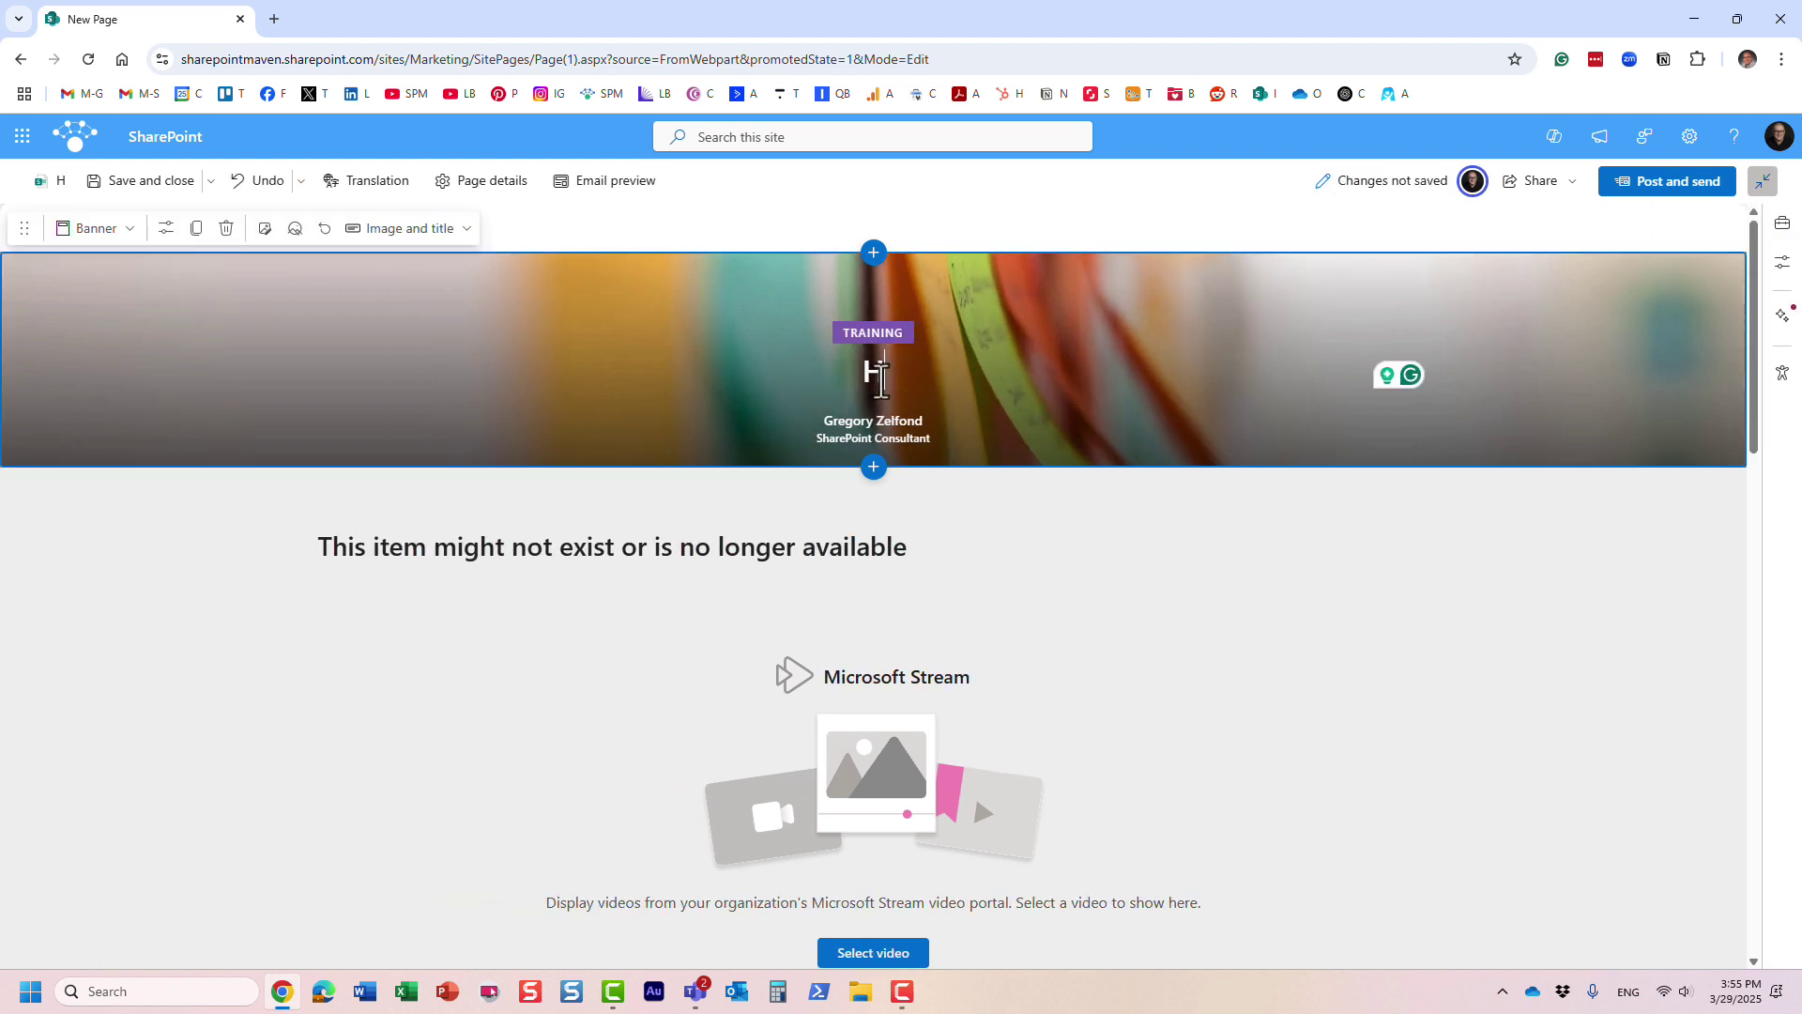
{"action": "left_click", "coordinate": [917, 684]}
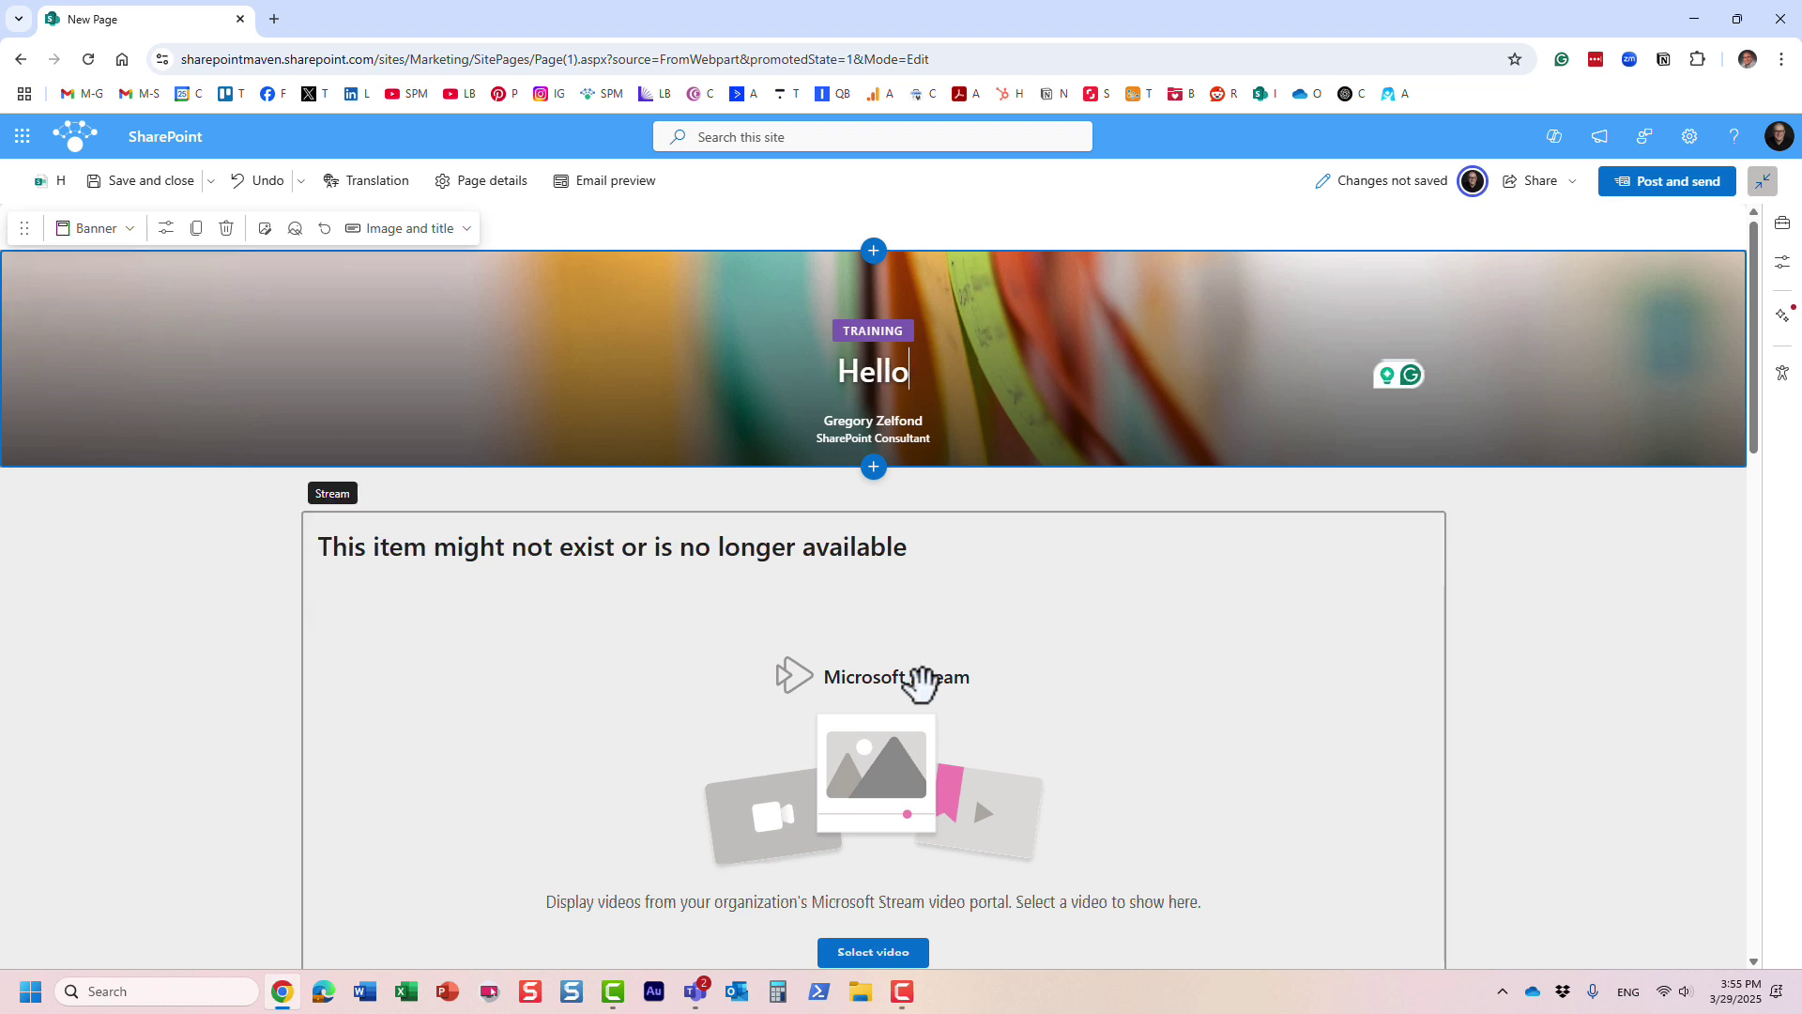
{"action": "scroll", "coordinate": [937, 732], "scroll_direction": "down", "scroll_amount": 3}
{"action": "scroll", "coordinate": [995, 742], "scroll_direction": "down", "scroll_amount": 5}
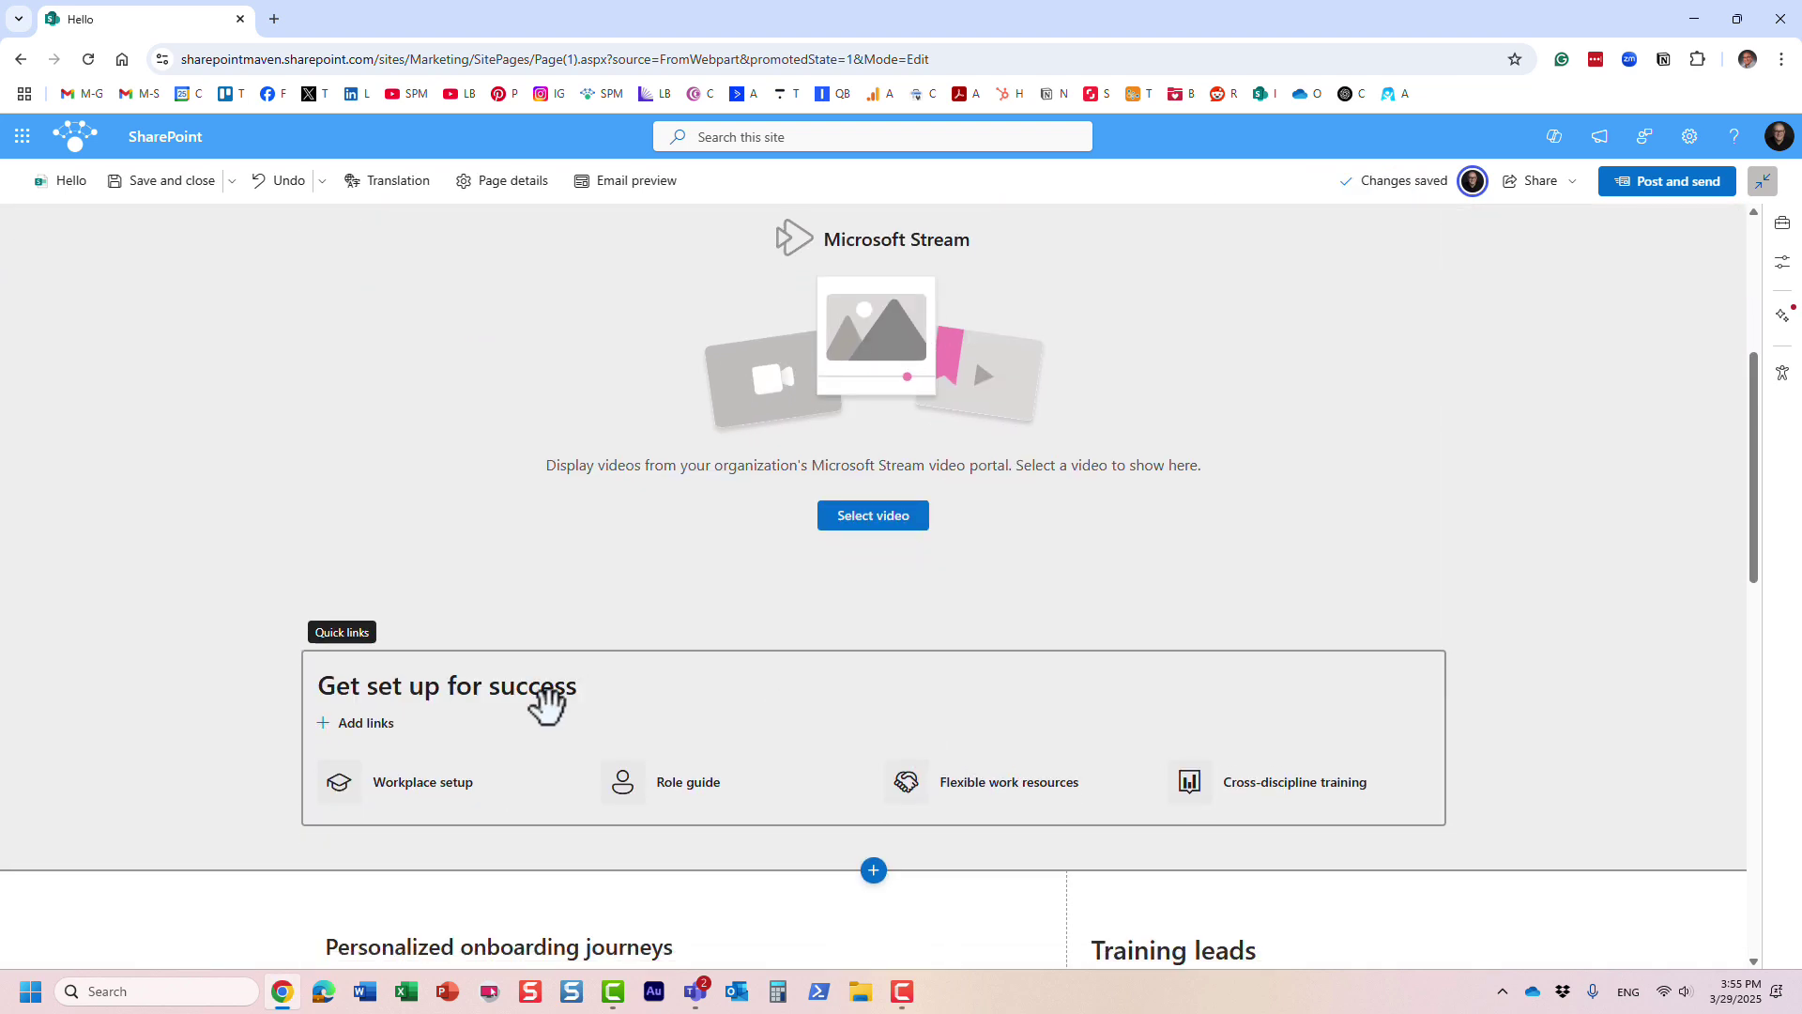
{"action": "scroll", "coordinate": [1000, 741], "scroll_direction": "up", "scroll_amount": 8}
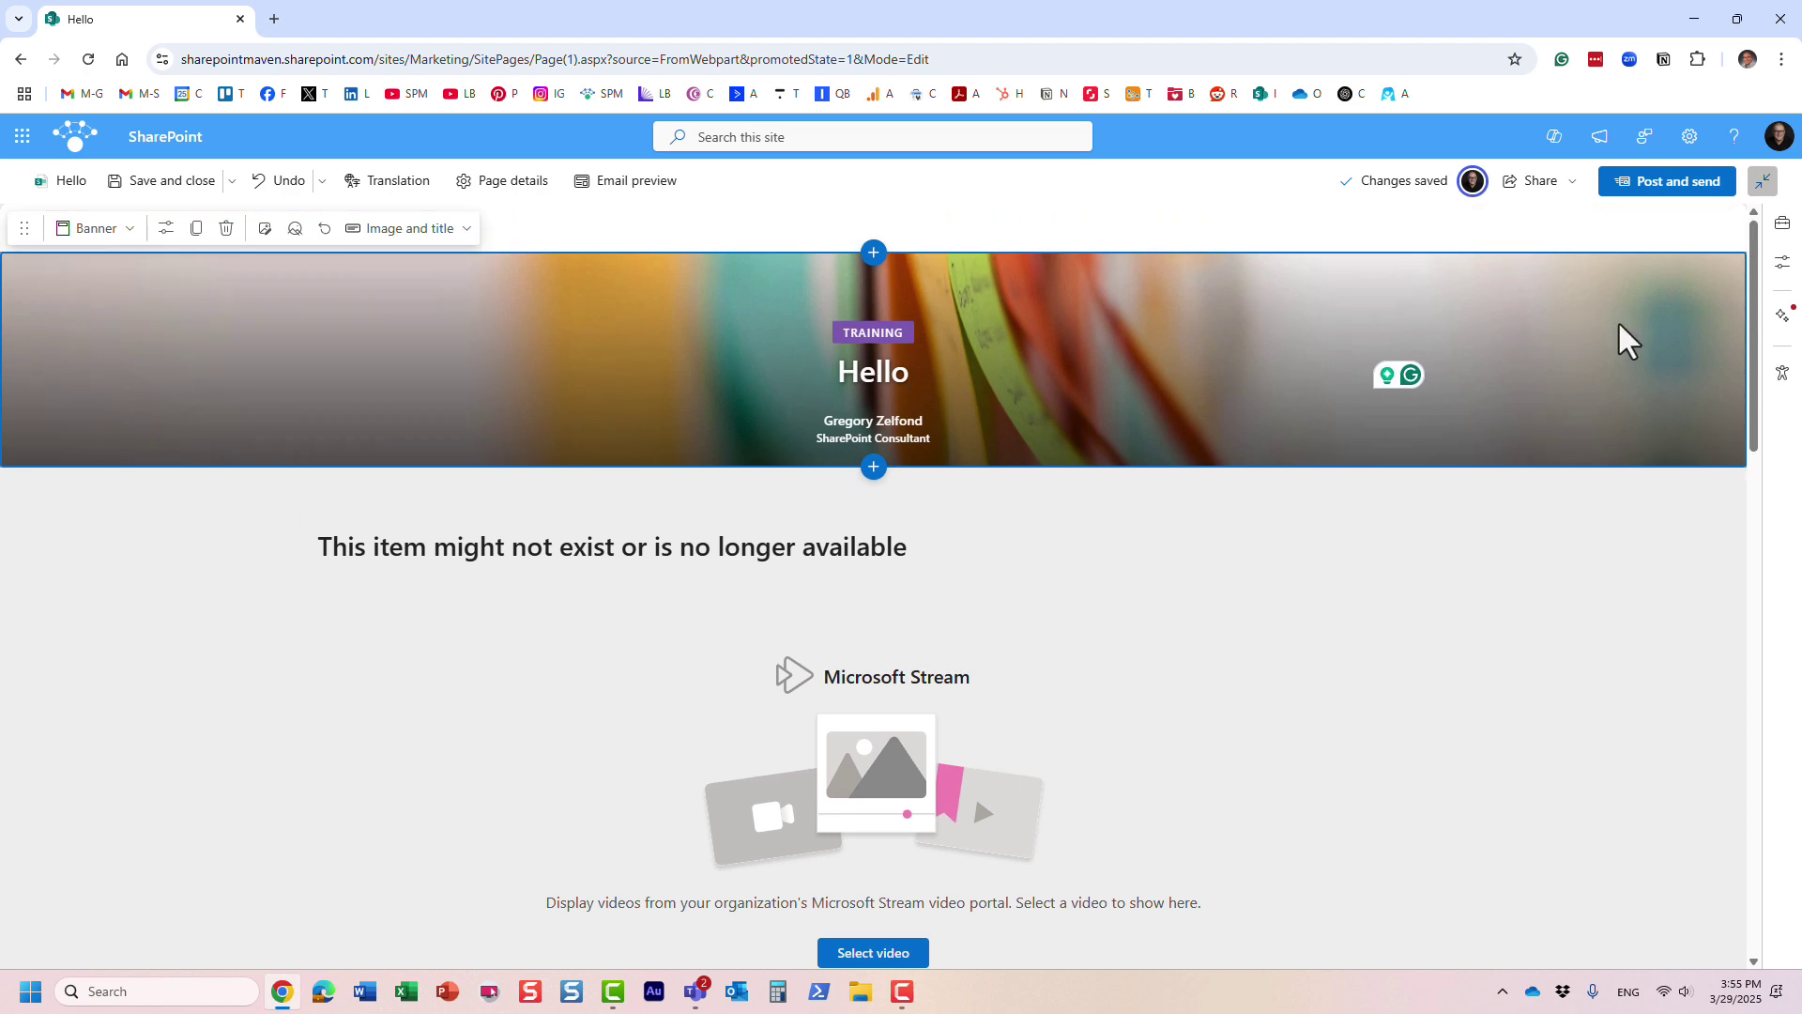
- Post the news and address the email to the colleague picked from the suggestions
{"action": "left_click", "coordinate": [1681, 191]}
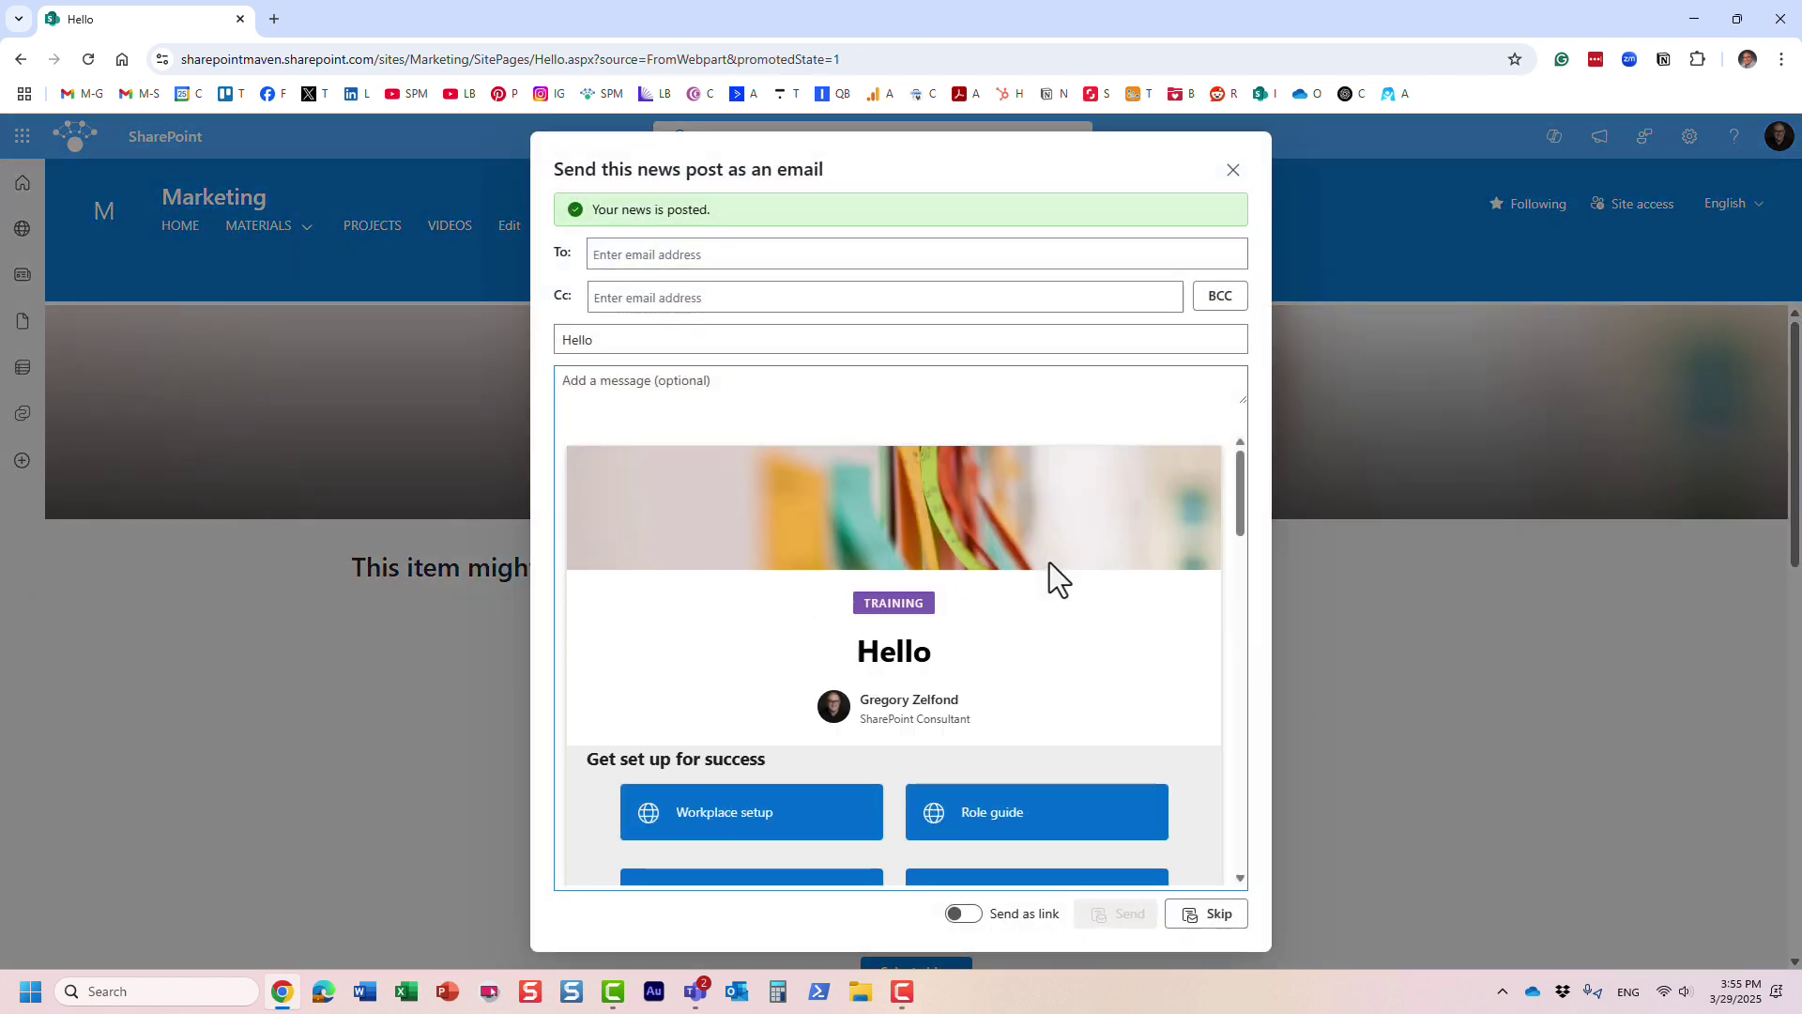
{"action": "left_click", "coordinate": [621, 254]}
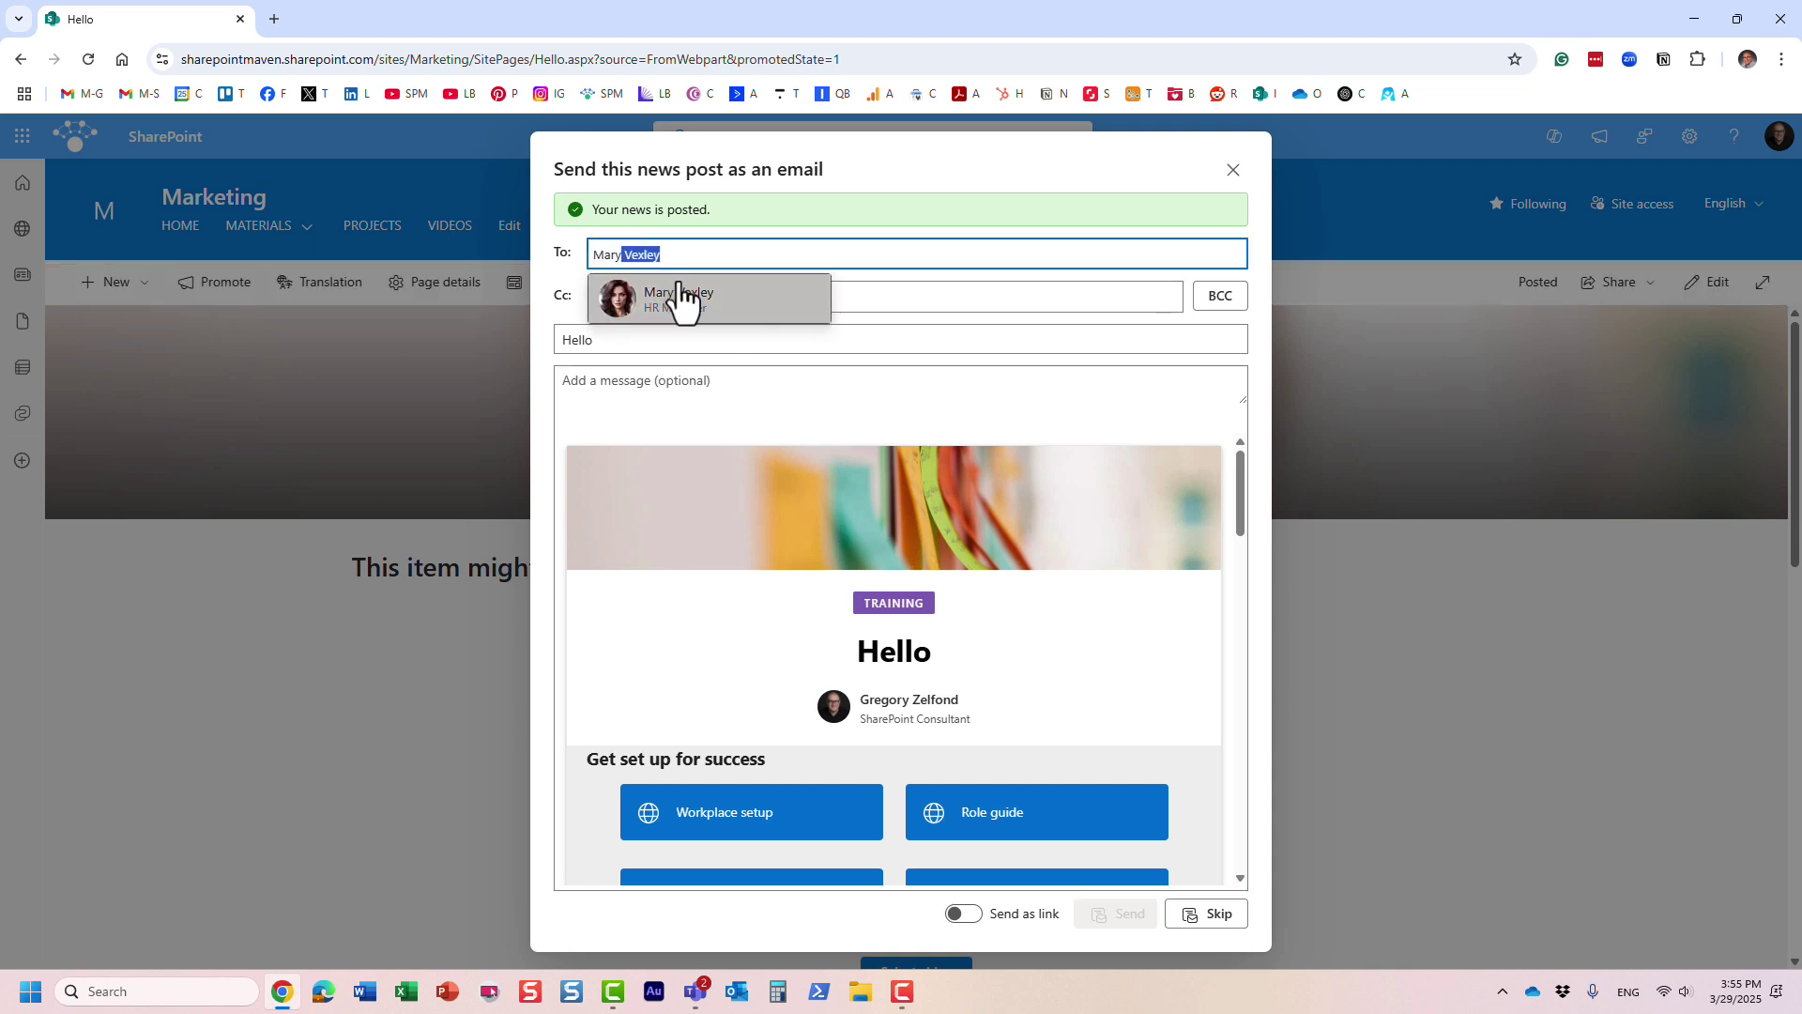
{"action": "left_click", "coordinate": [684, 296]}
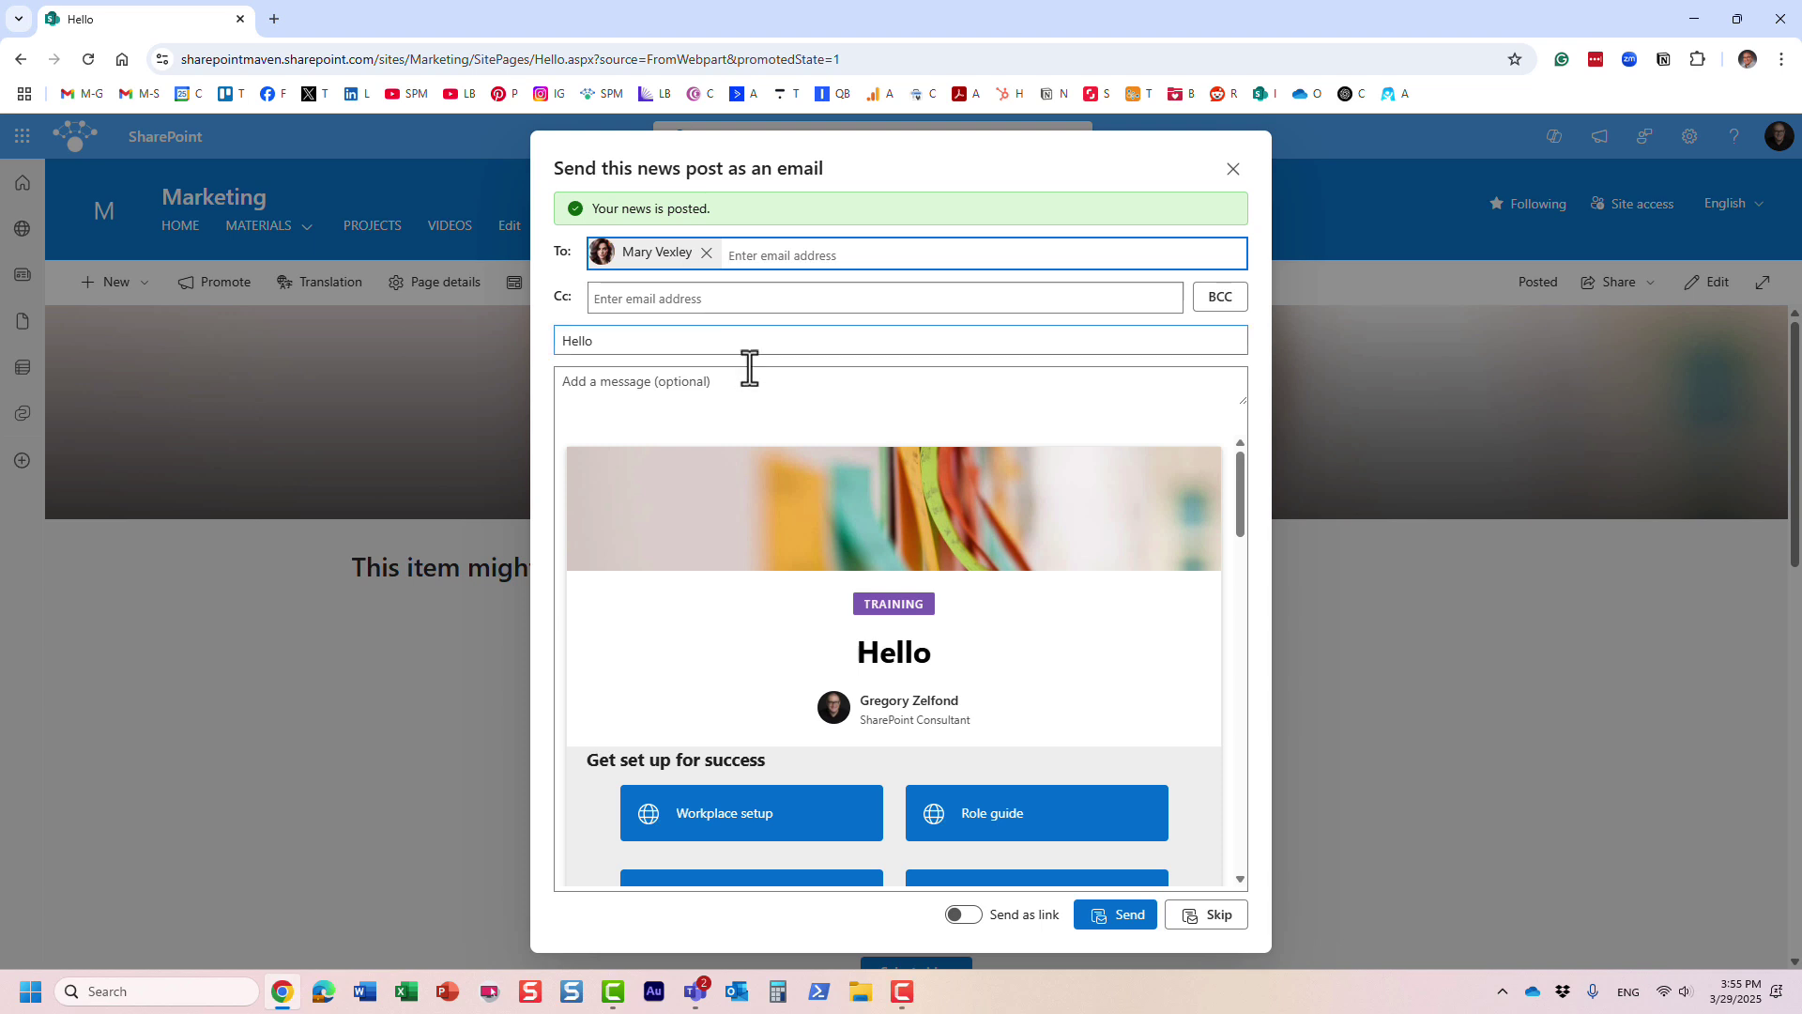
- Review the email preview of the Hello post and send it
{"action": "scroll", "coordinate": [903, 583], "scroll_direction": "down", "scroll_amount": 3}
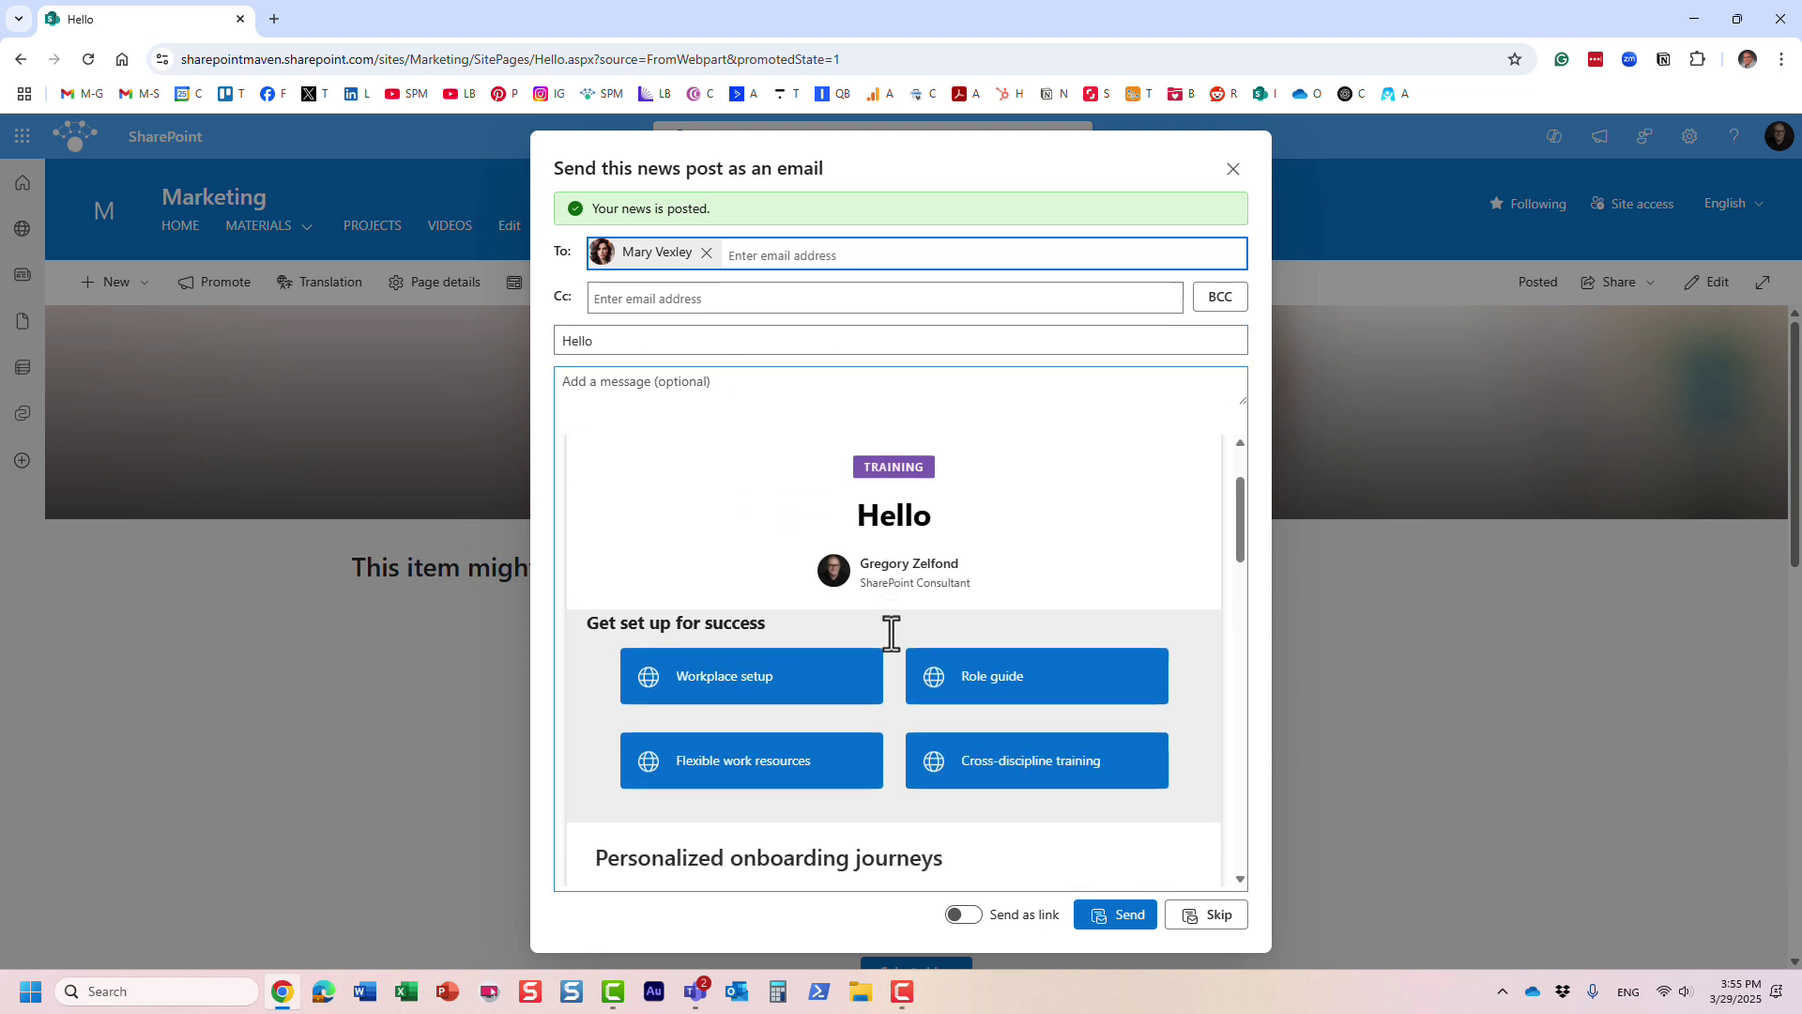
{"action": "scroll", "coordinate": [891, 632], "scroll_direction": "up", "scroll_amount": 3}
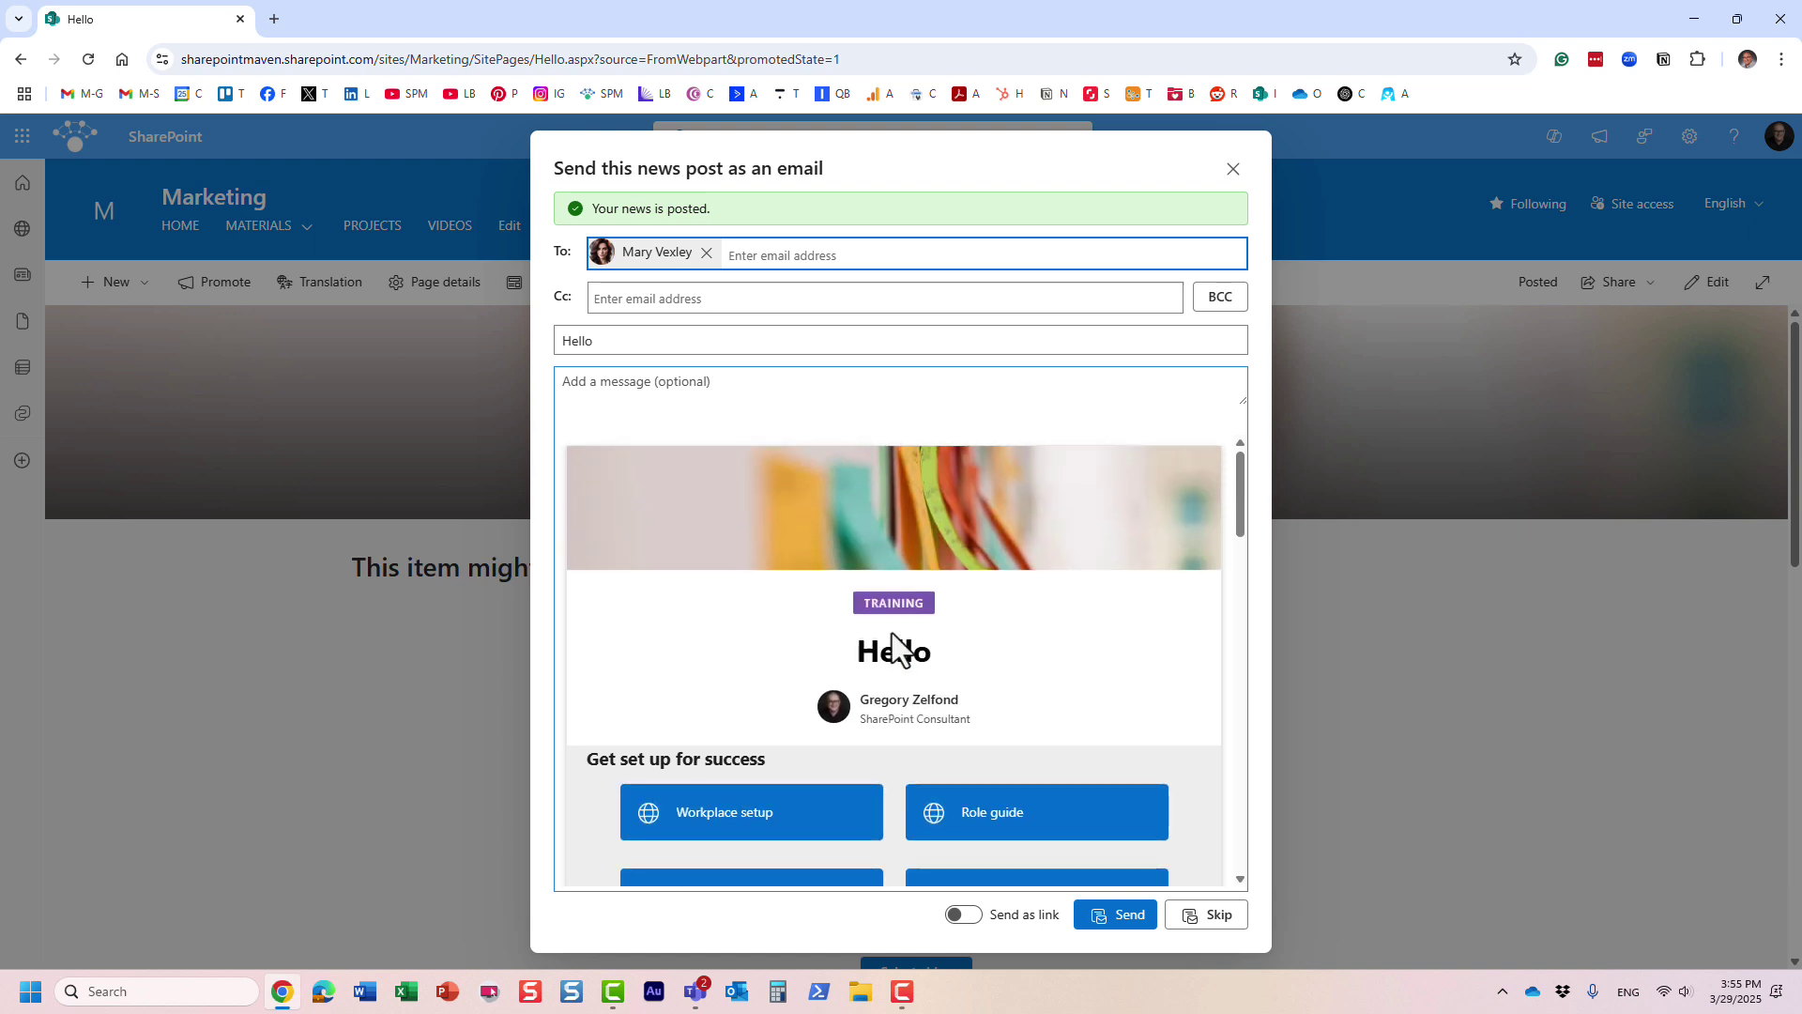
{"action": "scroll", "coordinate": [892, 632], "scroll_direction": "down", "scroll_amount": 8}
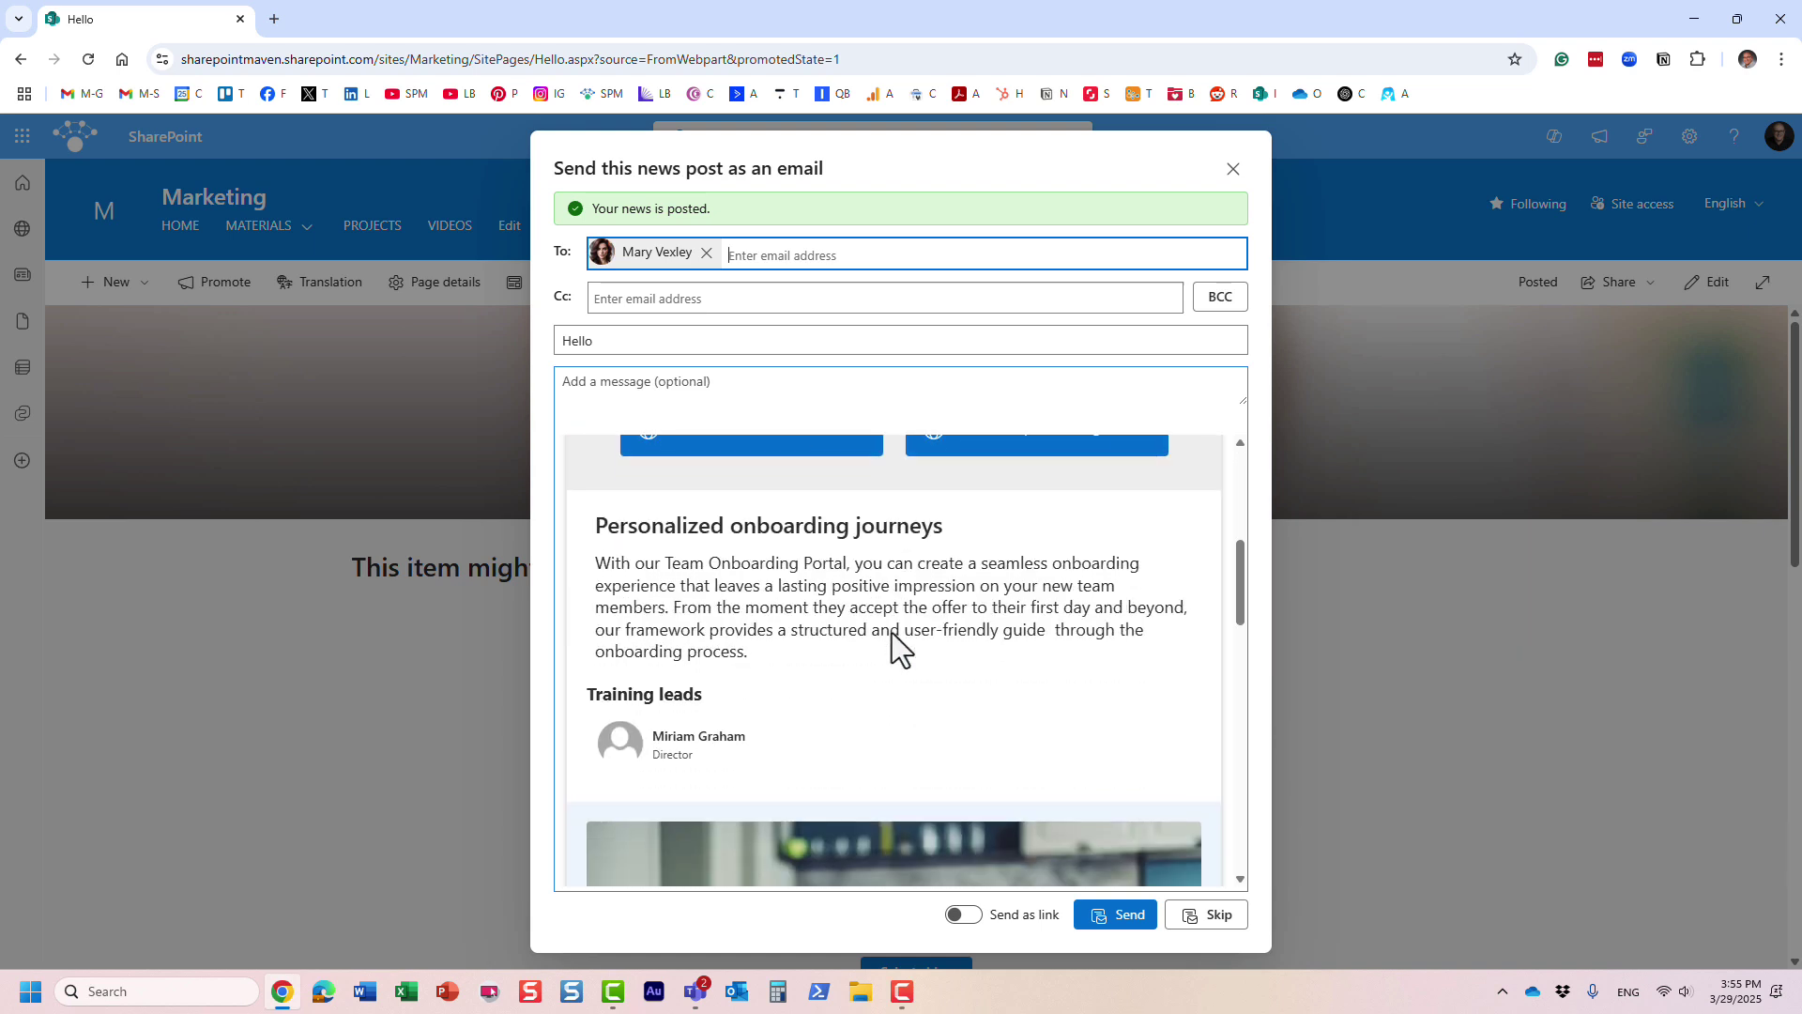
{"action": "scroll", "coordinate": [892, 632], "scroll_direction": "down", "scroll_amount": 6}
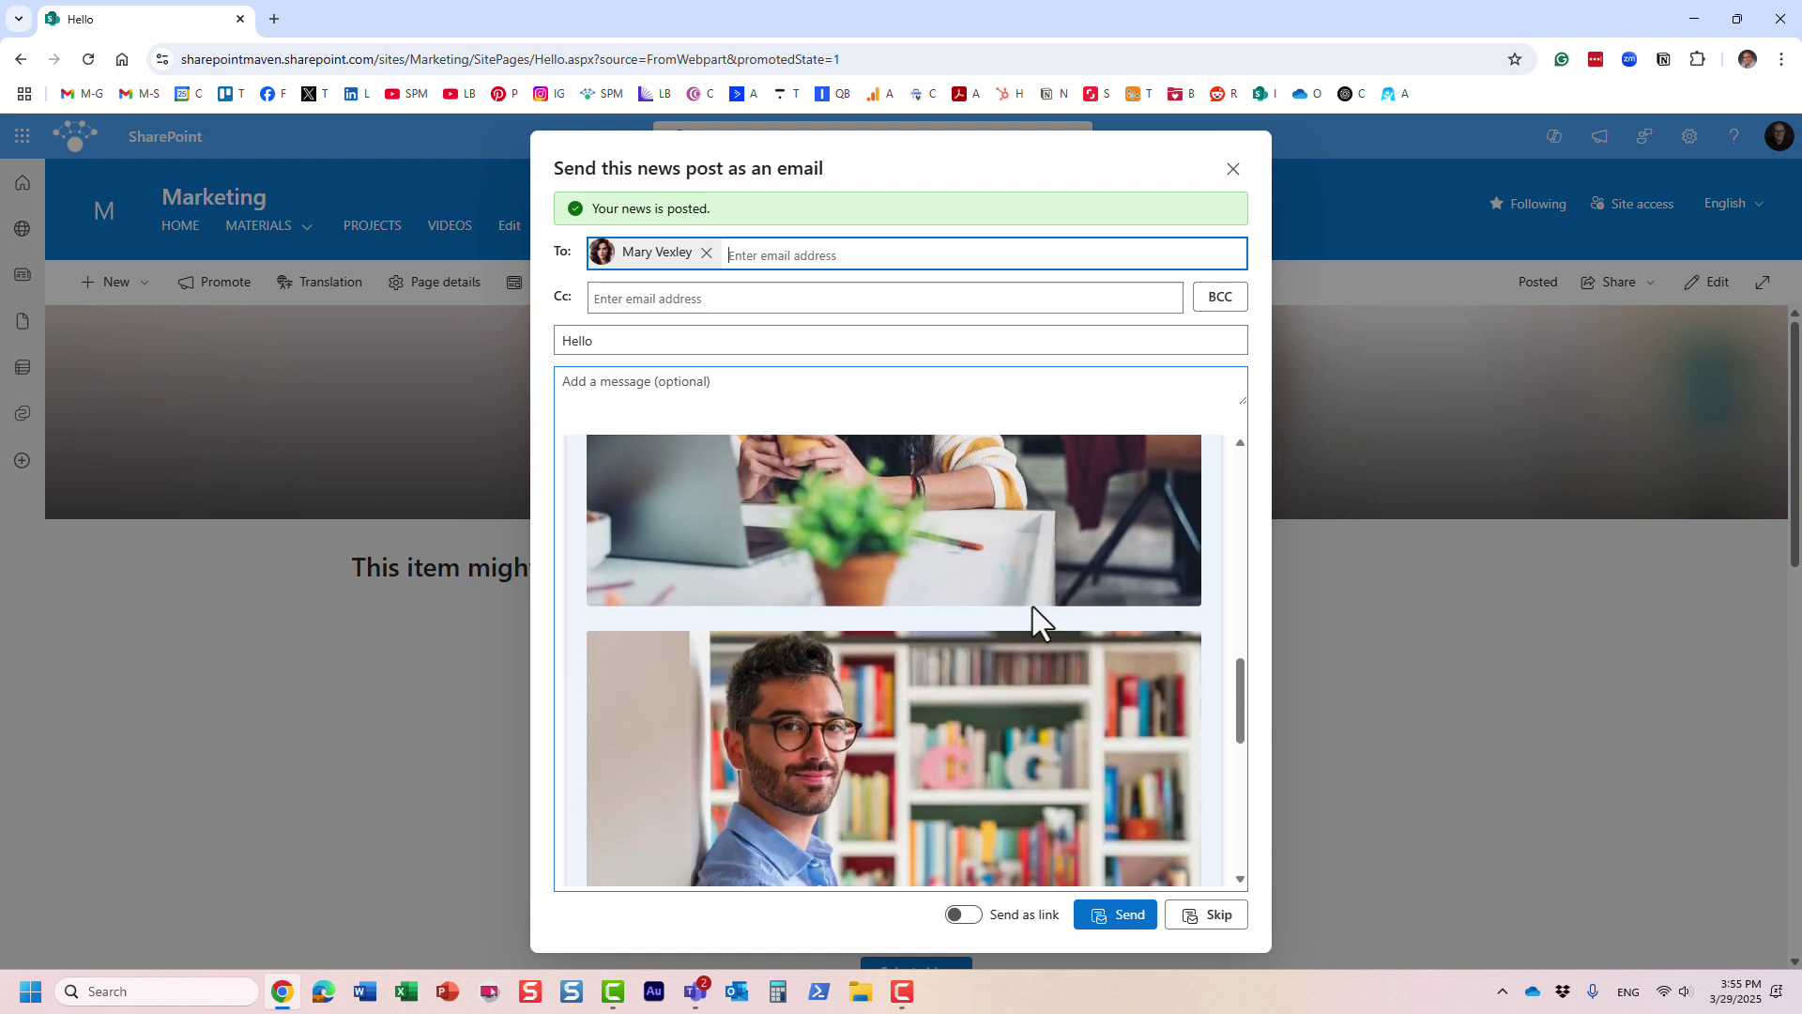
{"action": "left_click_drag", "start_coordinate": [1242, 693], "coordinate": [1232, 409]}
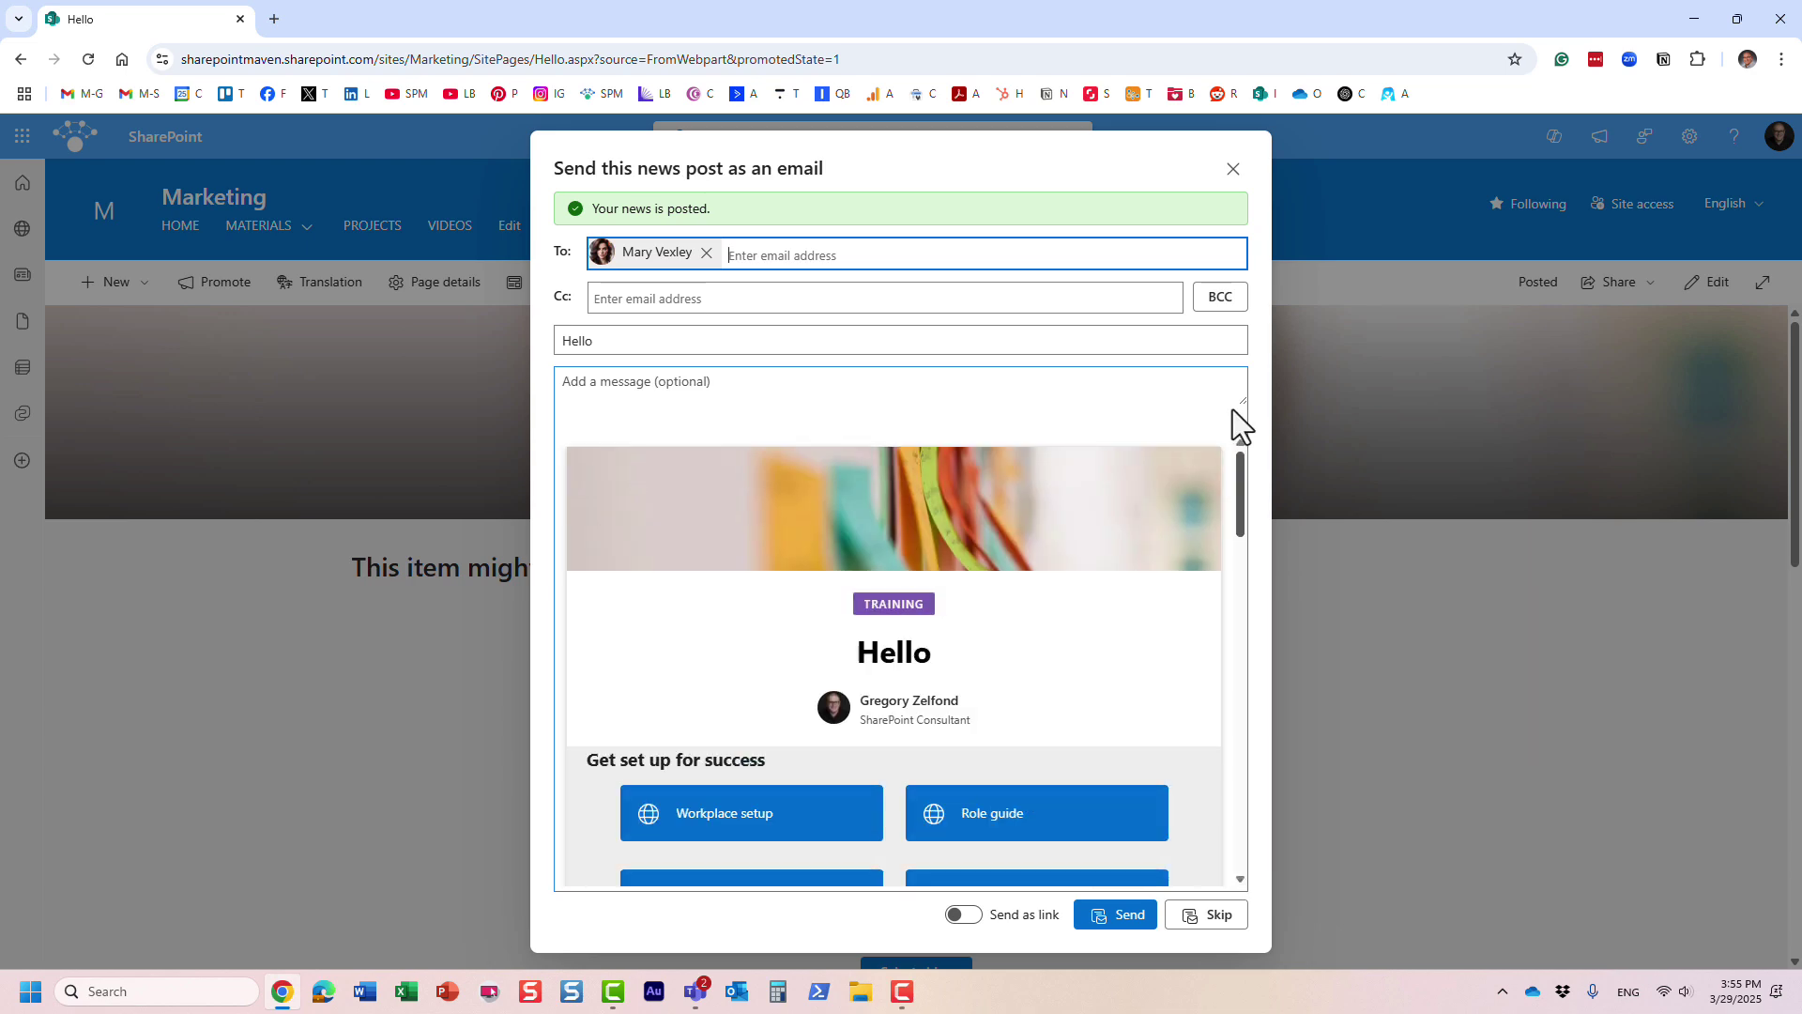
{"action": "scroll", "coordinate": [1042, 577], "scroll_direction": "down", "scroll_amount": 2}
{"action": "scroll", "coordinate": [845, 516], "scroll_direction": "up", "scroll_amount": 2}
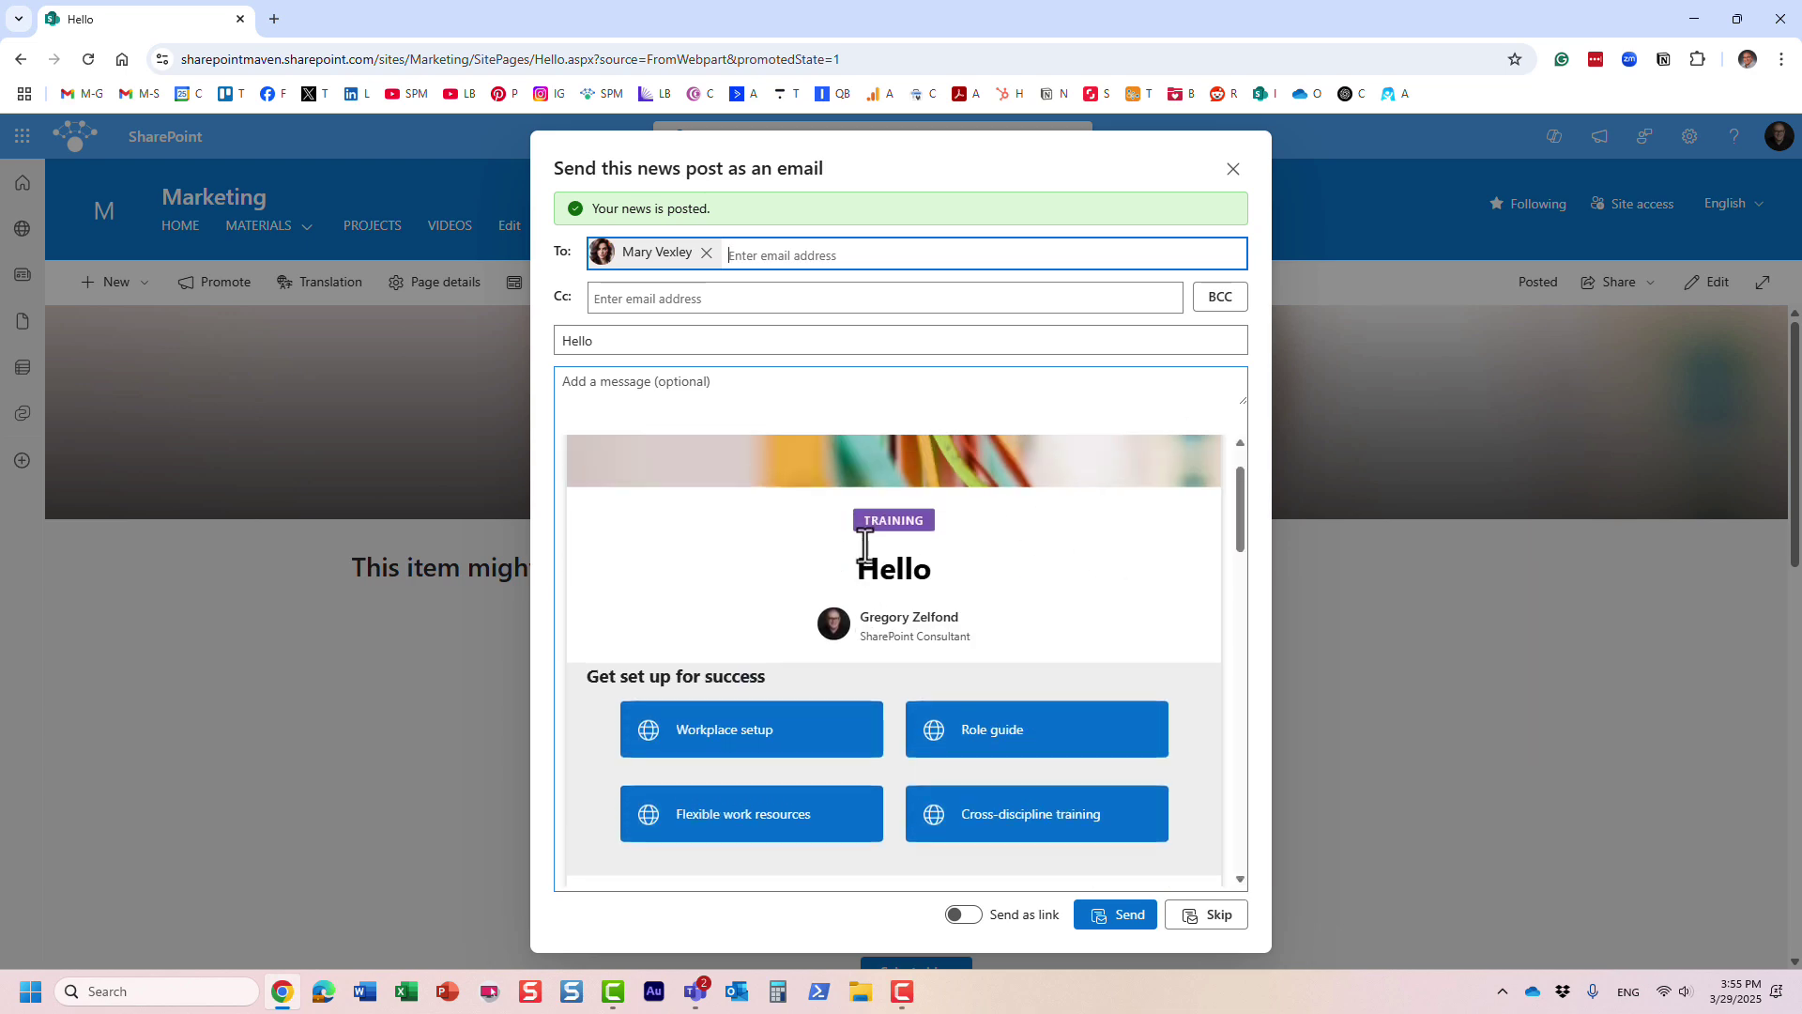
{"action": "scroll", "coordinate": [718, 470], "scroll_direction": "down", "scroll_amount": 1}
{"action": "scroll", "coordinate": [718, 469], "scroll_direction": "up", "scroll_amount": 1}
{"action": "left_click", "coordinate": [1121, 916]}
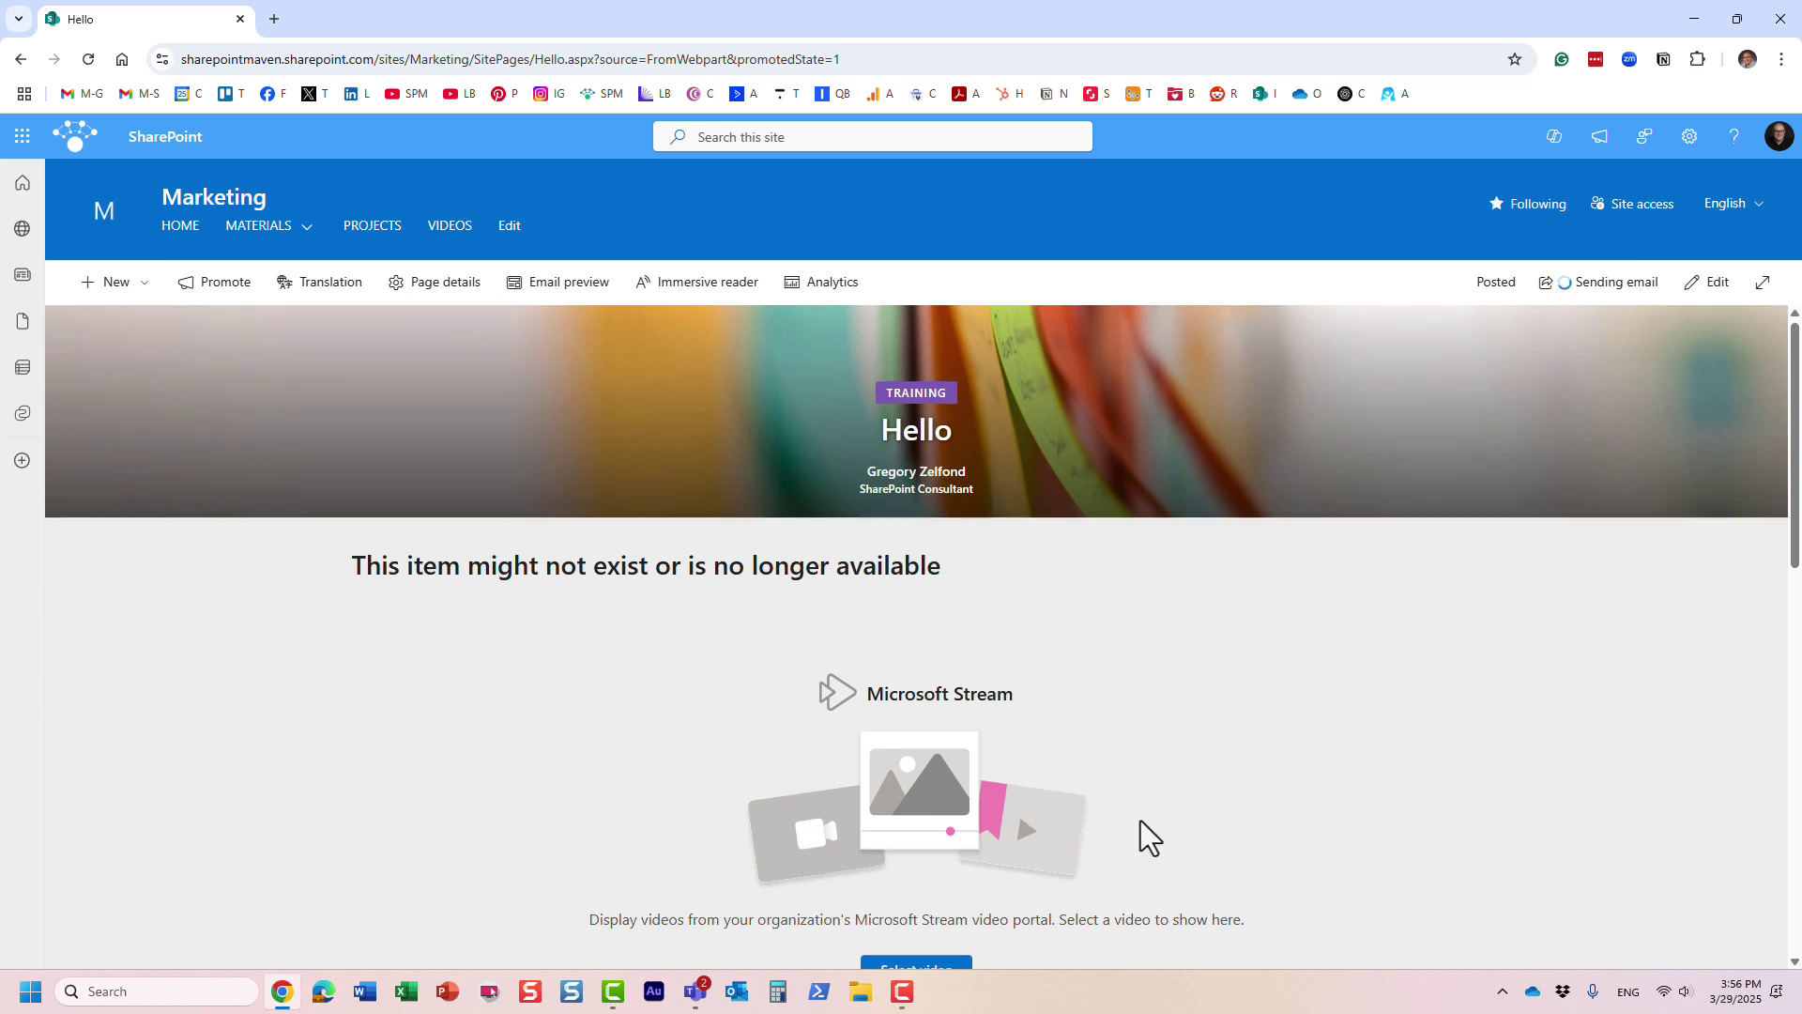
{"action": "scroll", "coordinate": [1140, 820], "scroll_direction": "down", "scroll_amount": 1}
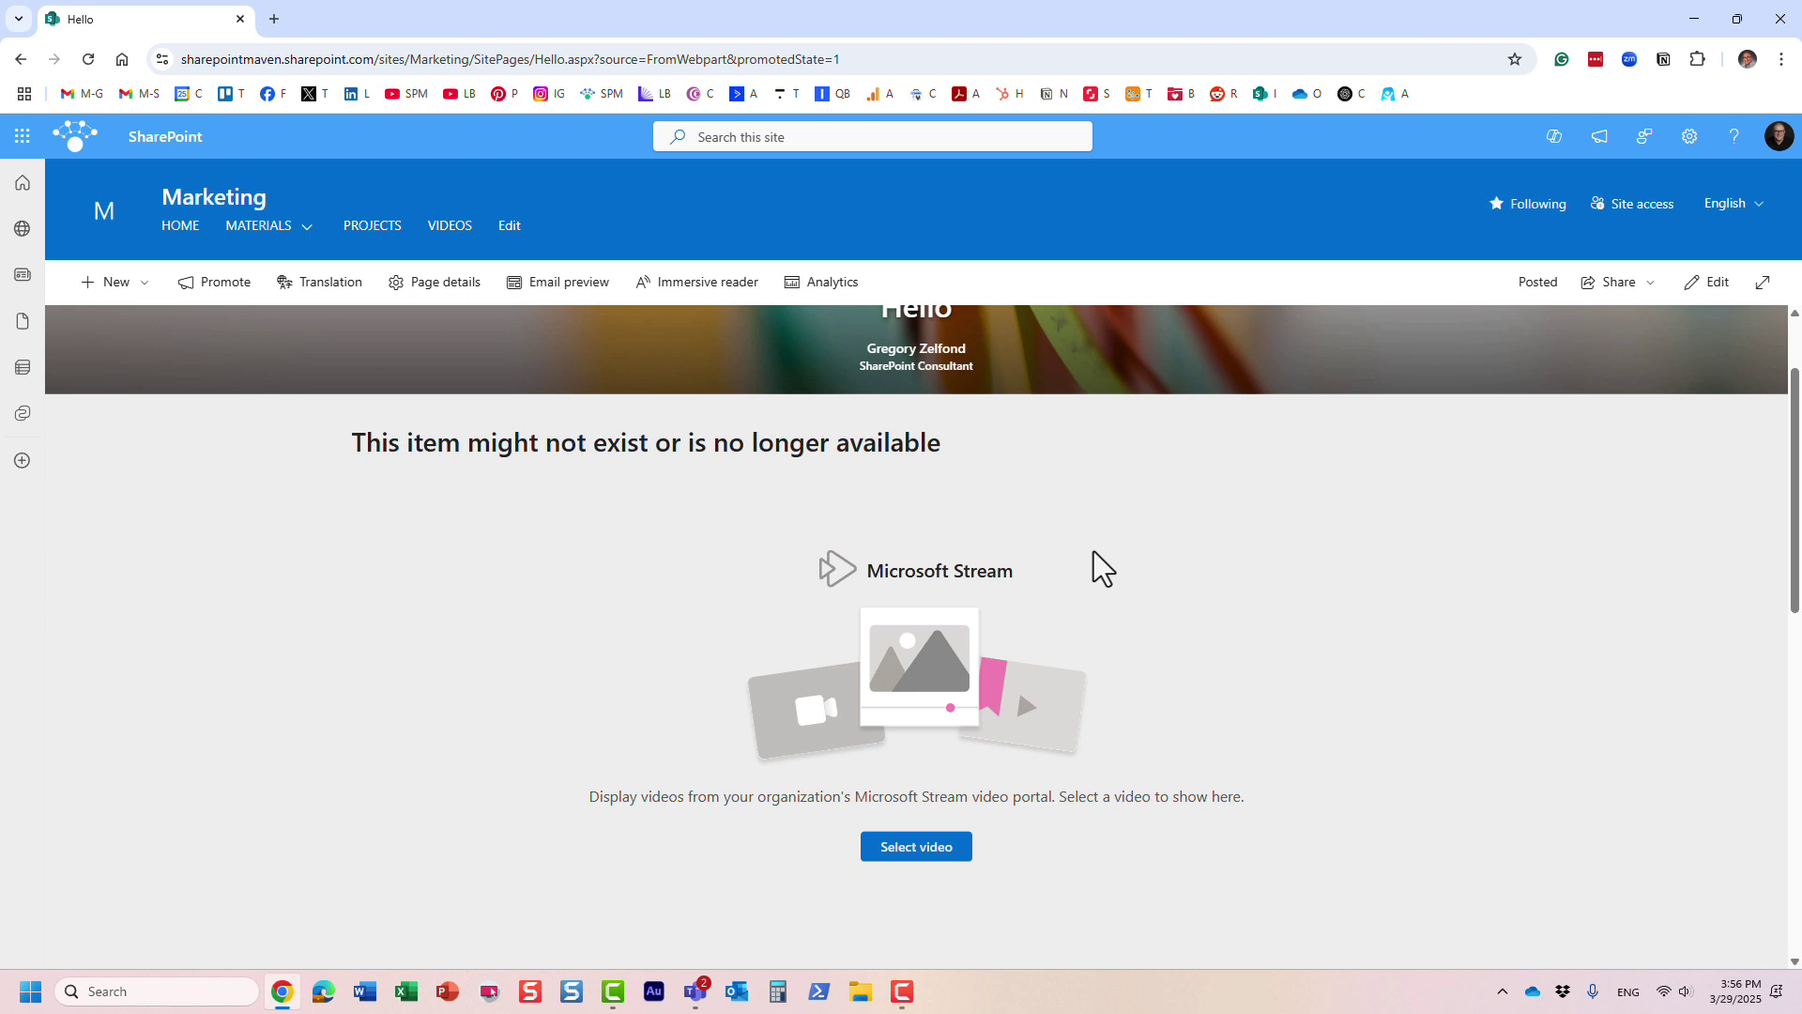
{"action": "scroll", "coordinate": [421, 440], "scroll_direction": "up", "scroll_amount": 1}
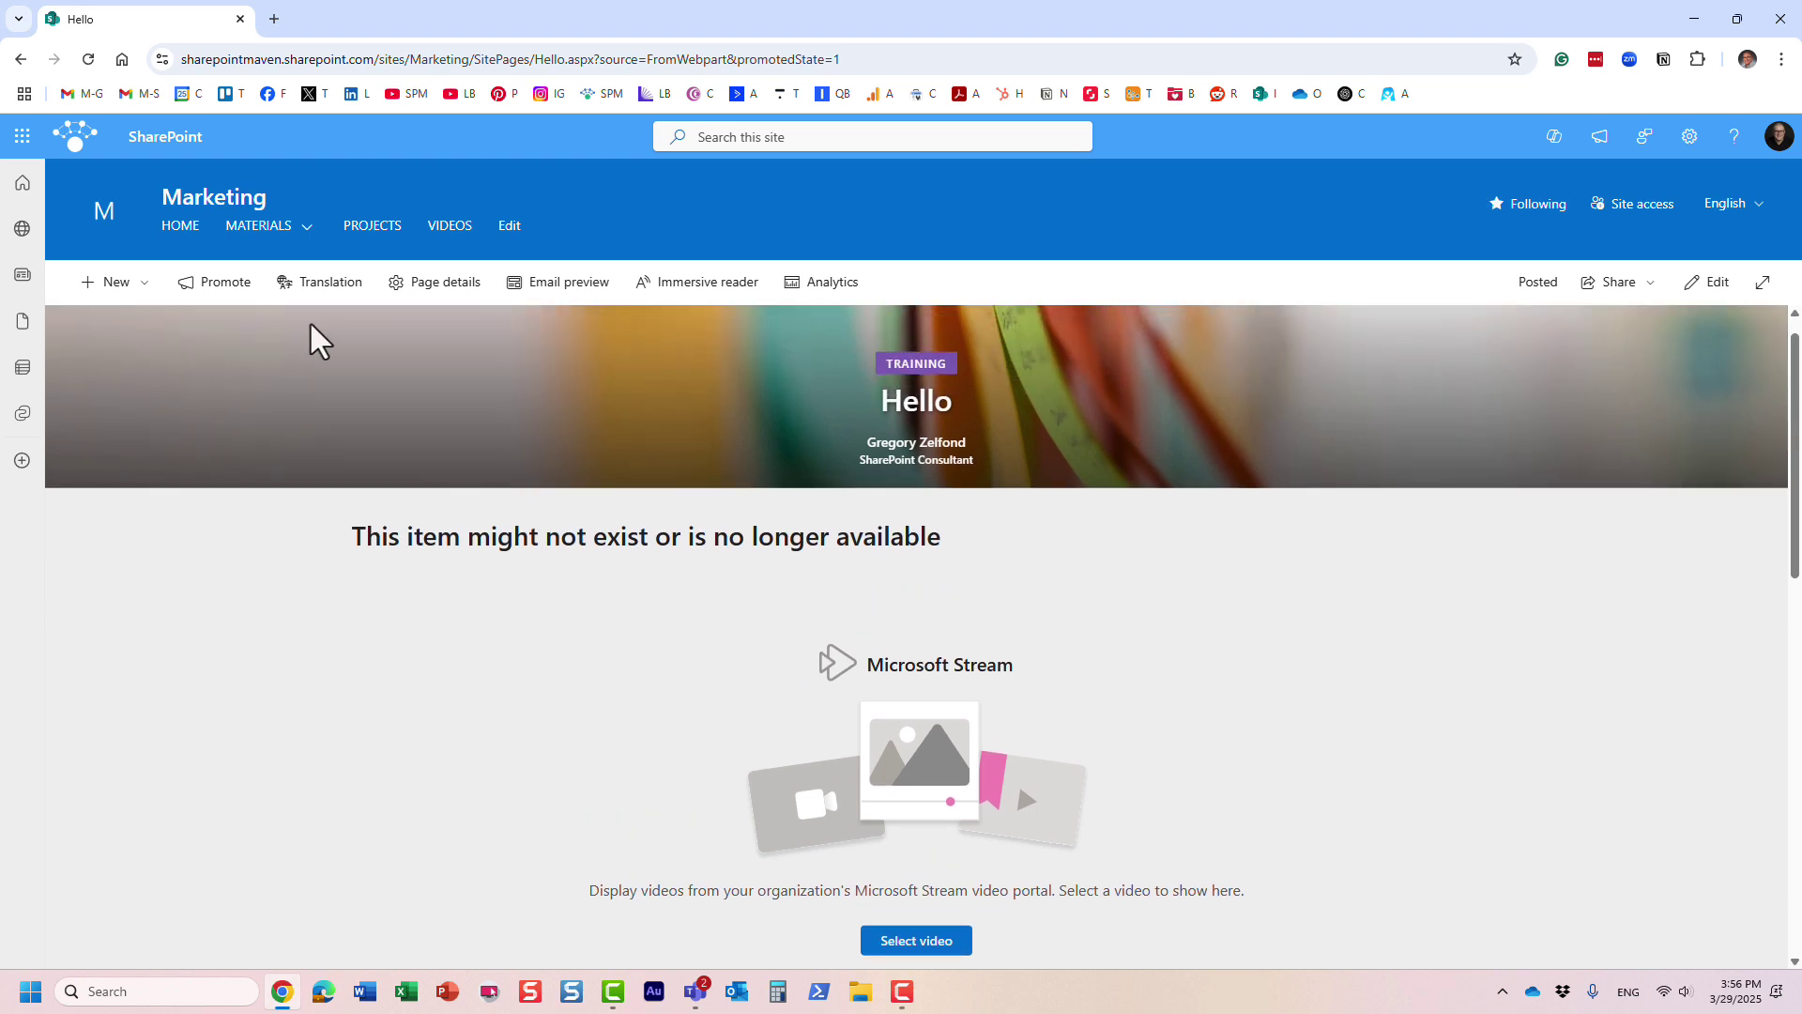
{"action": "left_click", "coordinate": [132, 294]}
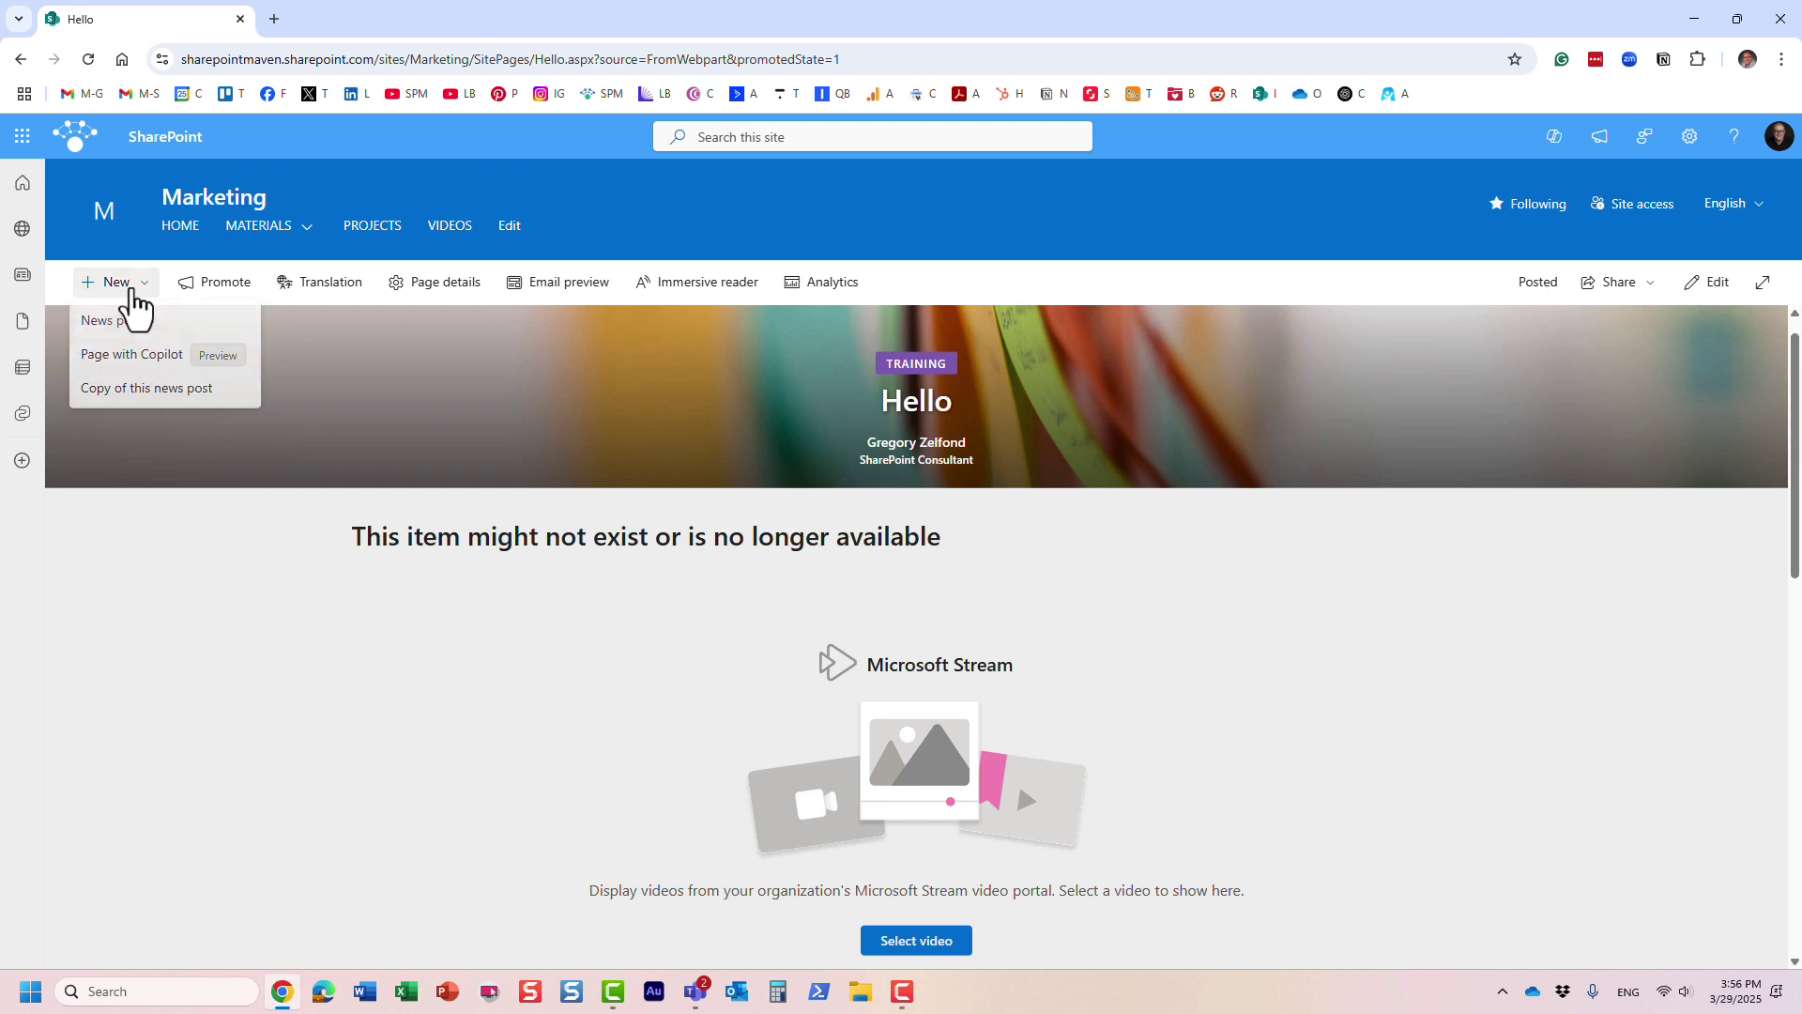
{"action": "left_click", "coordinate": [401, 171]}
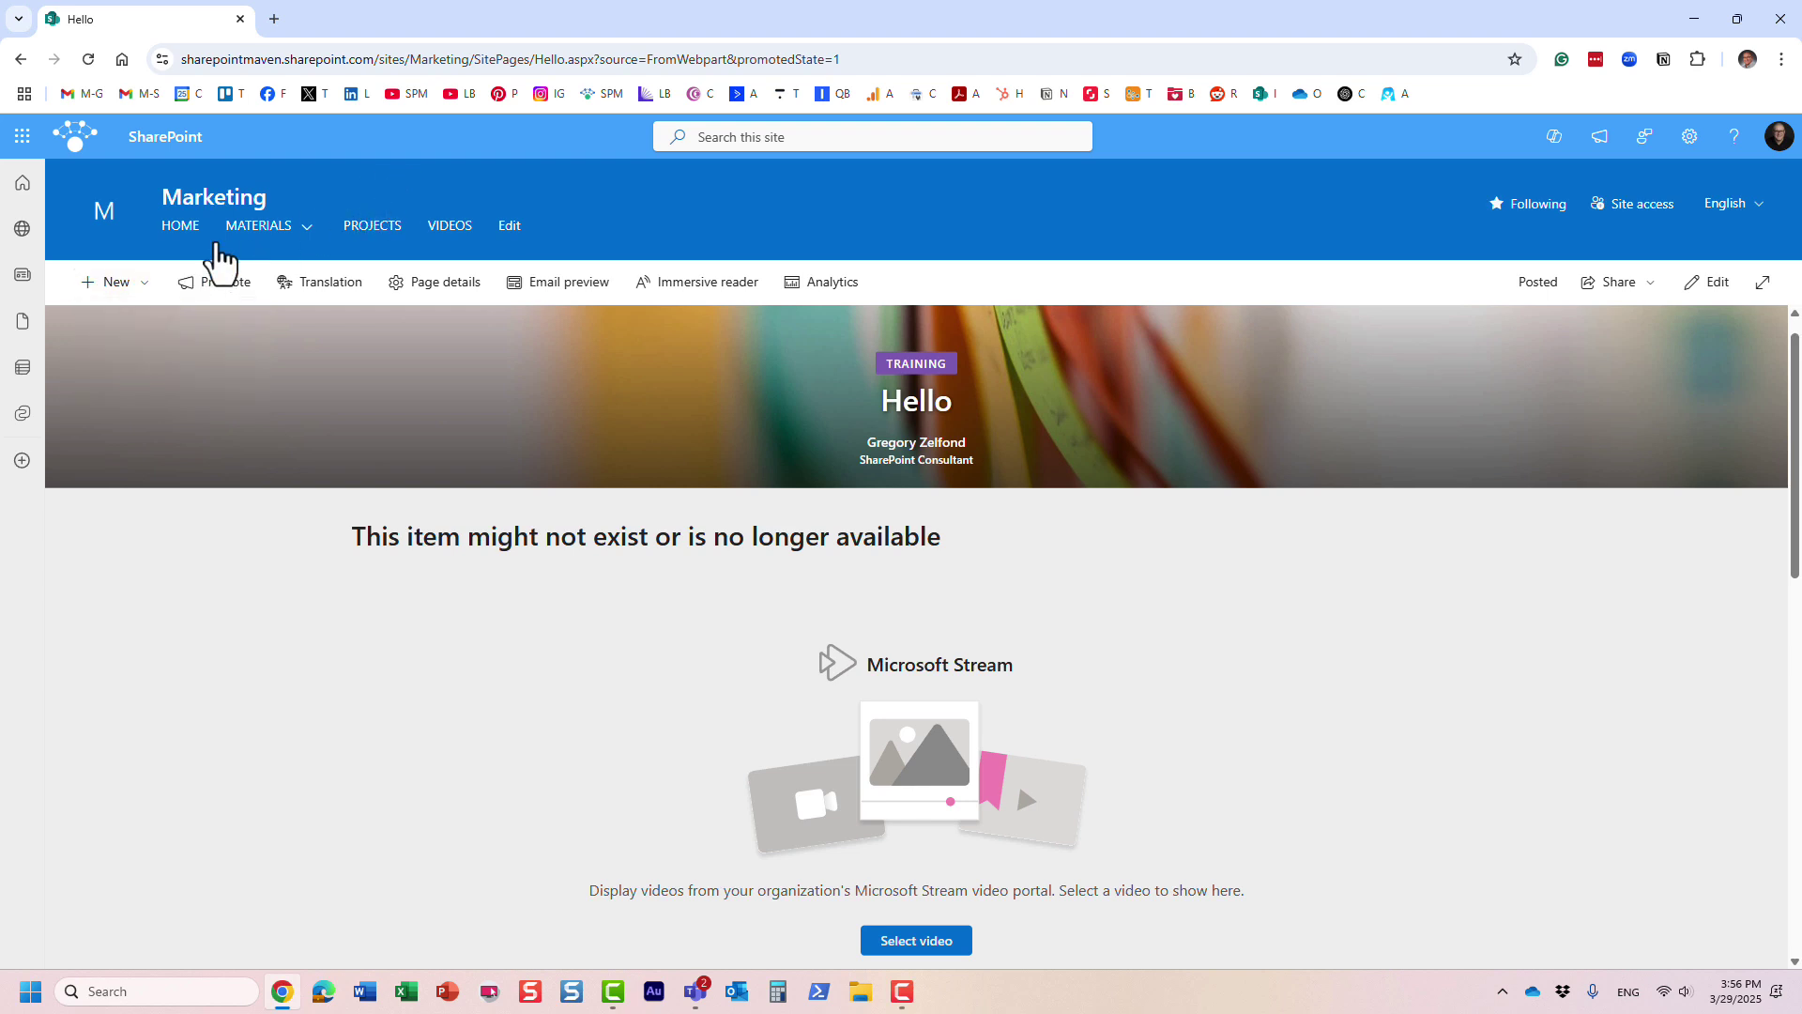
- Go to the Marketing site home page and start creating a new site page
{"action": "left_click", "coordinate": [167, 231]}
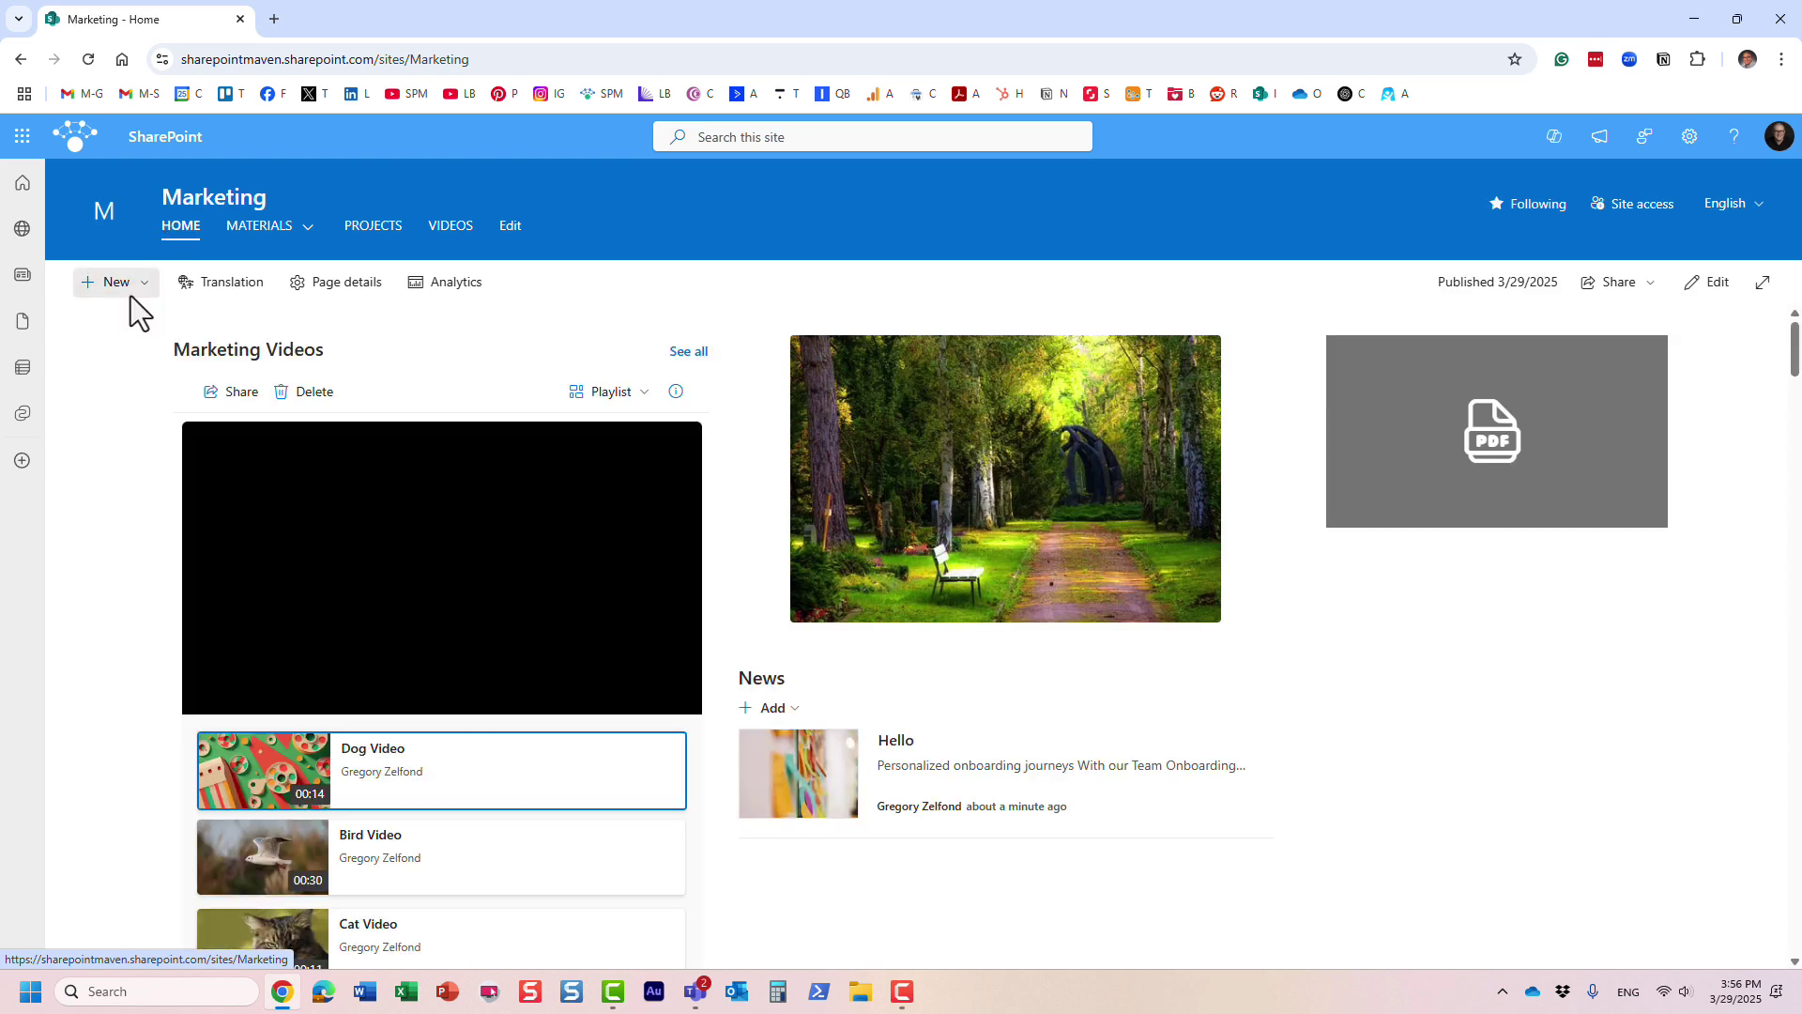
{"action": "left_click", "coordinate": [131, 298]}
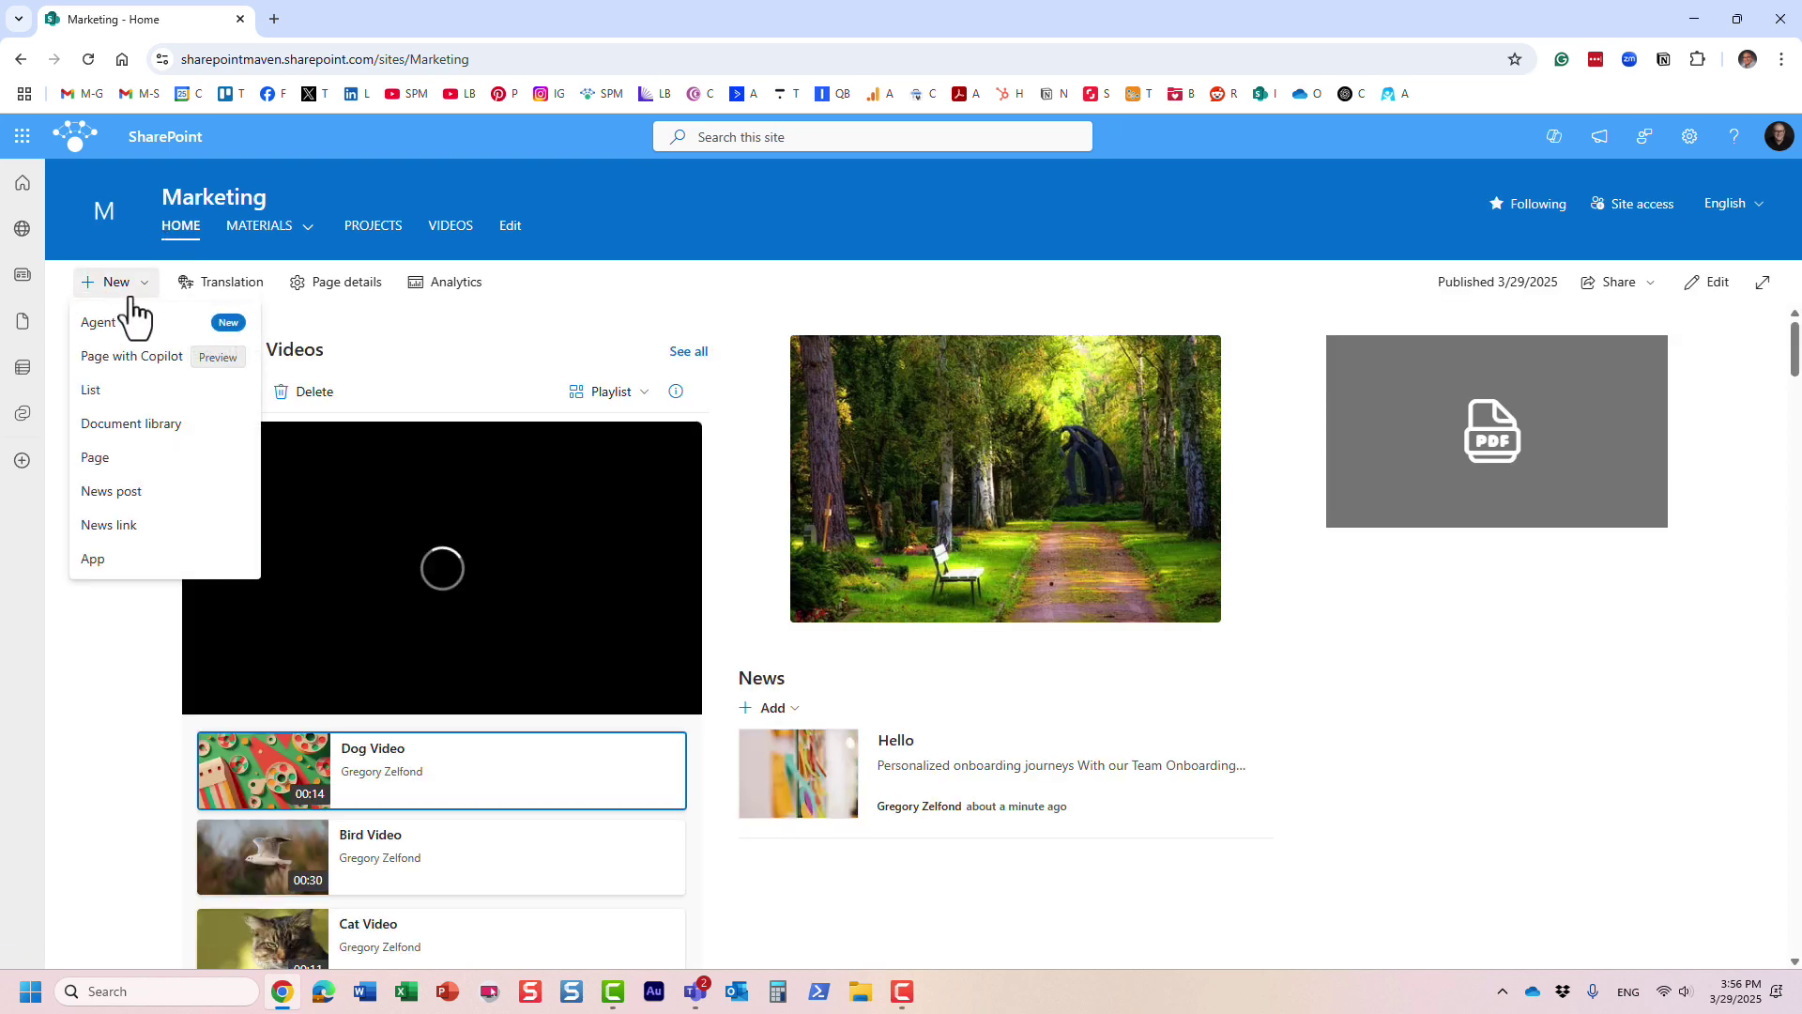
{"action": "left_click", "coordinate": [111, 459]}
- Preview the Message page template, then cancel back to the home page with Hello in News
{"action": "left_click", "coordinate": [317, 428]}
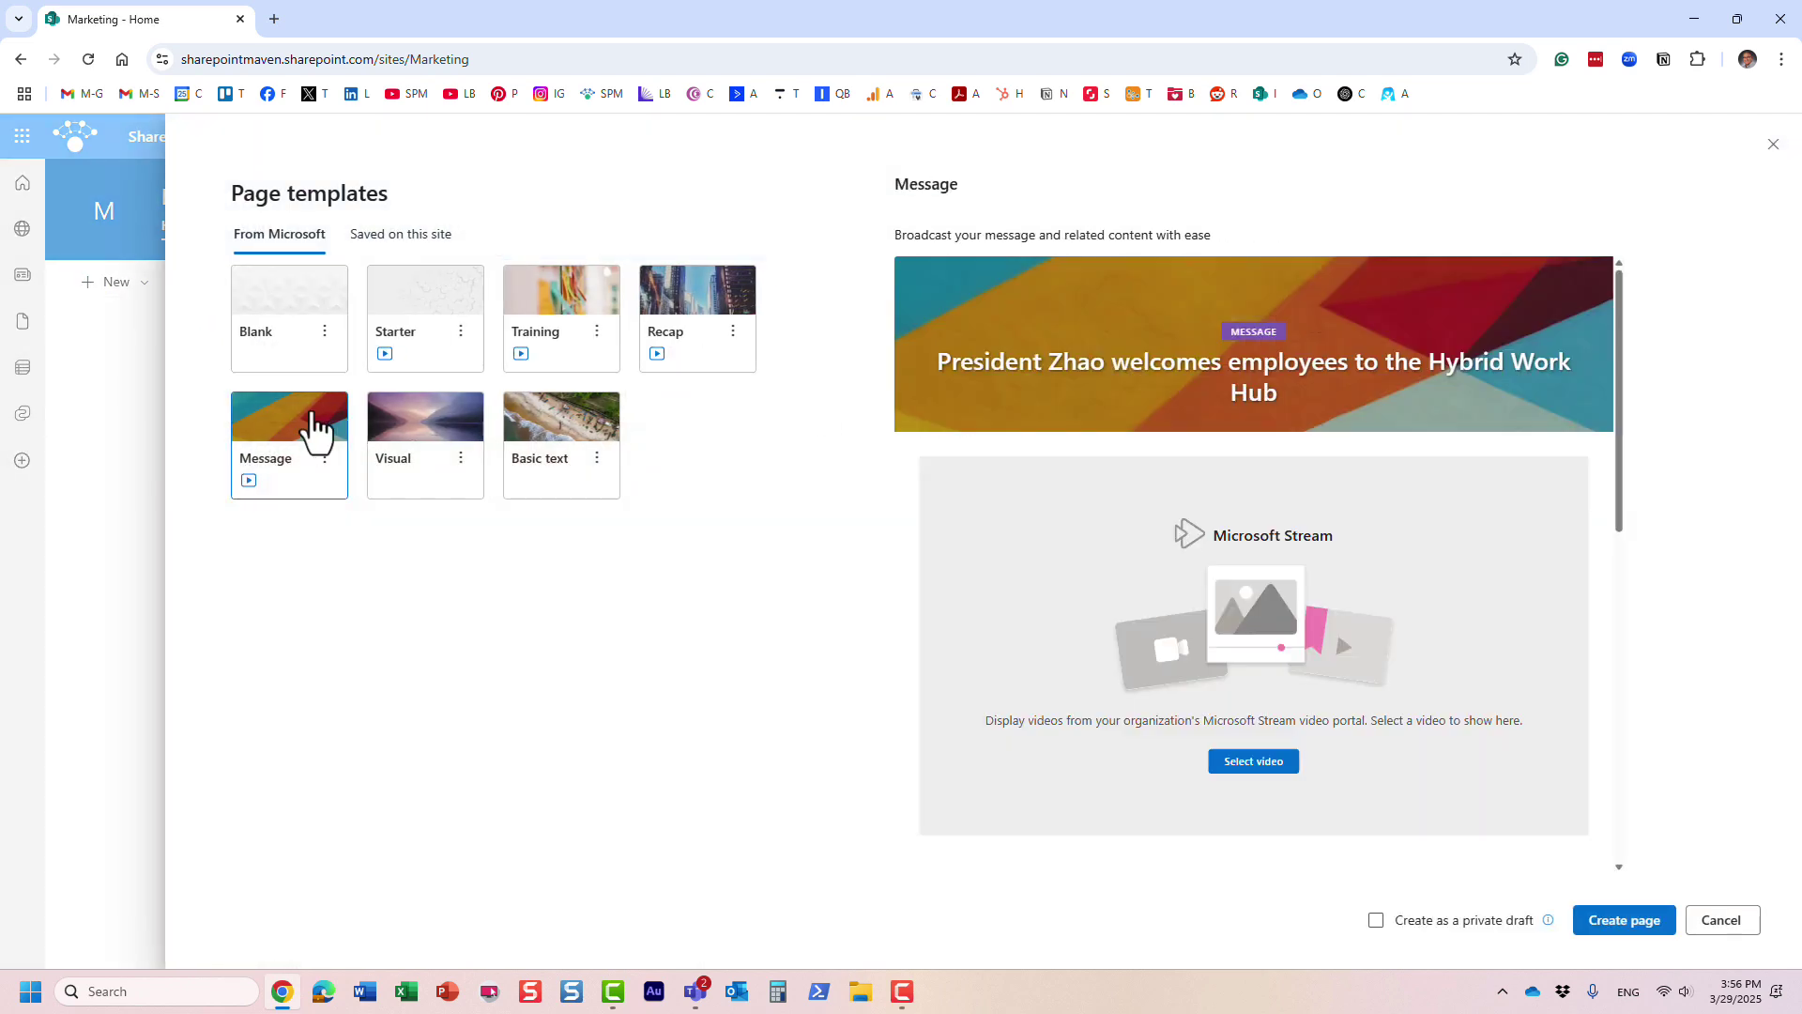
{"action": "scroll", "coordinate": [1216, 590], "scroll_direction": "down", "scroll_amount": 4}
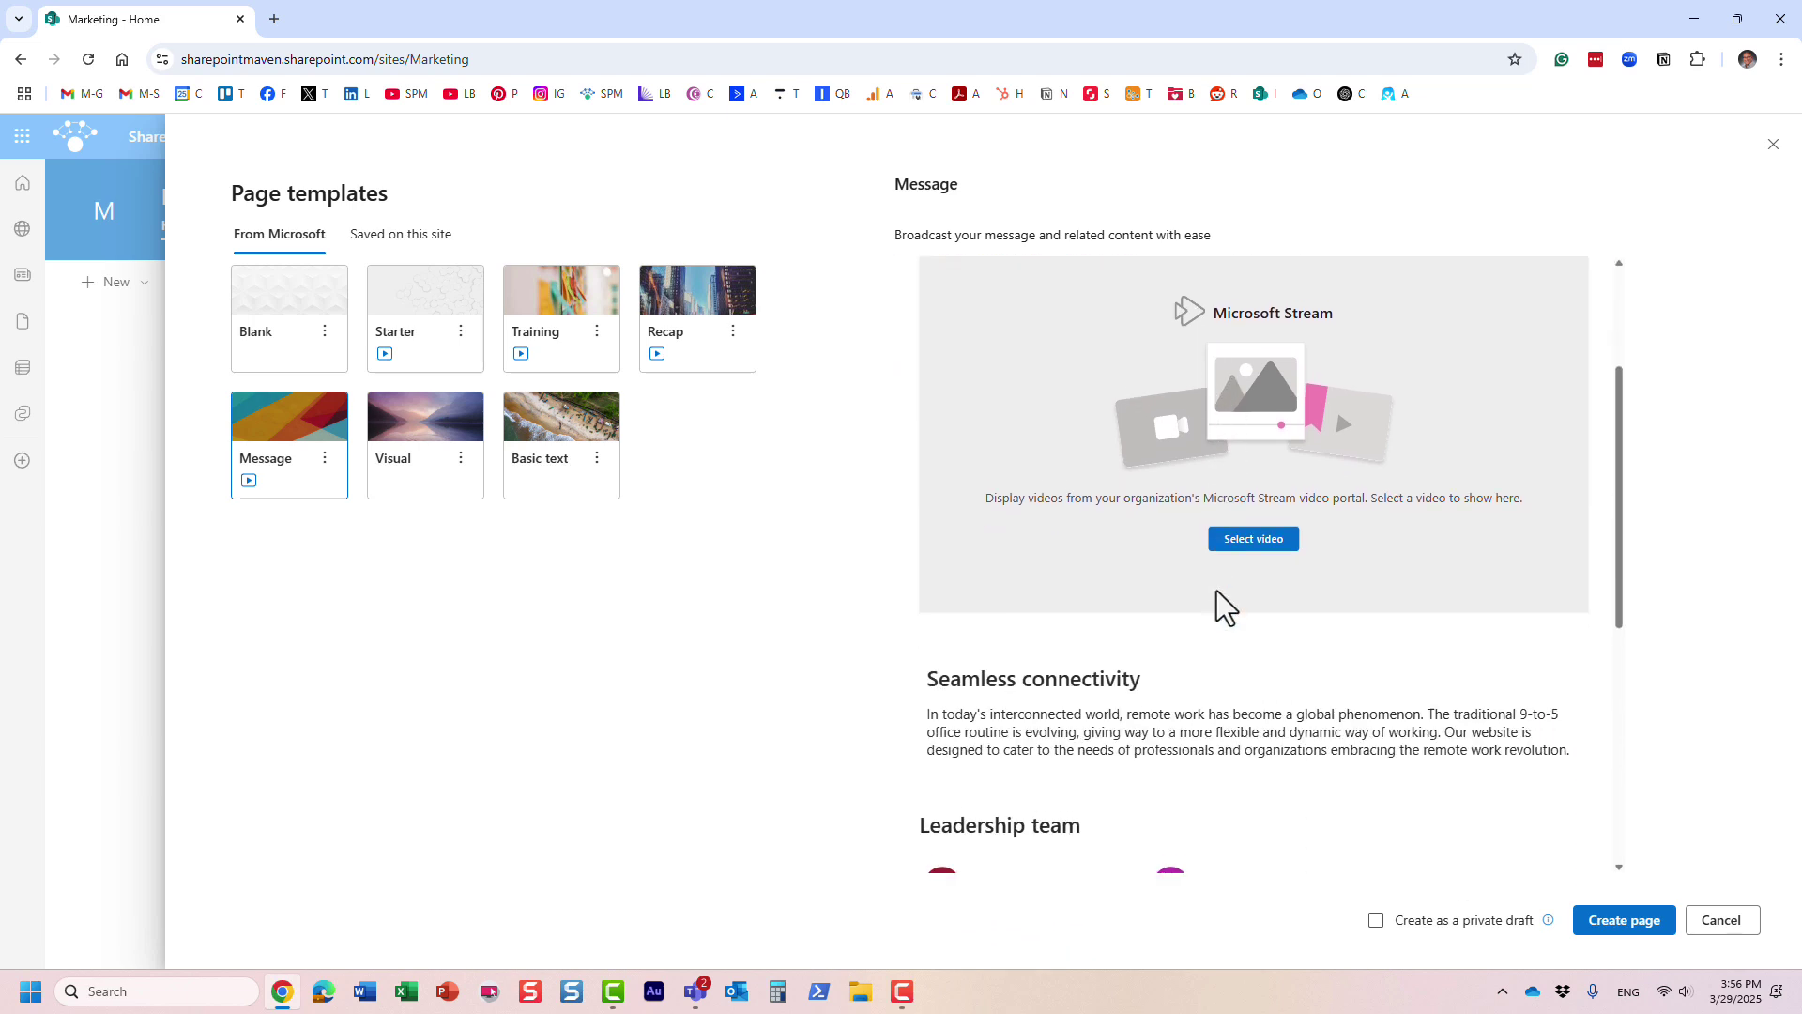
{"action": "scroll", "coordinate": [1217, 590], "scroll_direction": "down", "scroll_amount": 3}
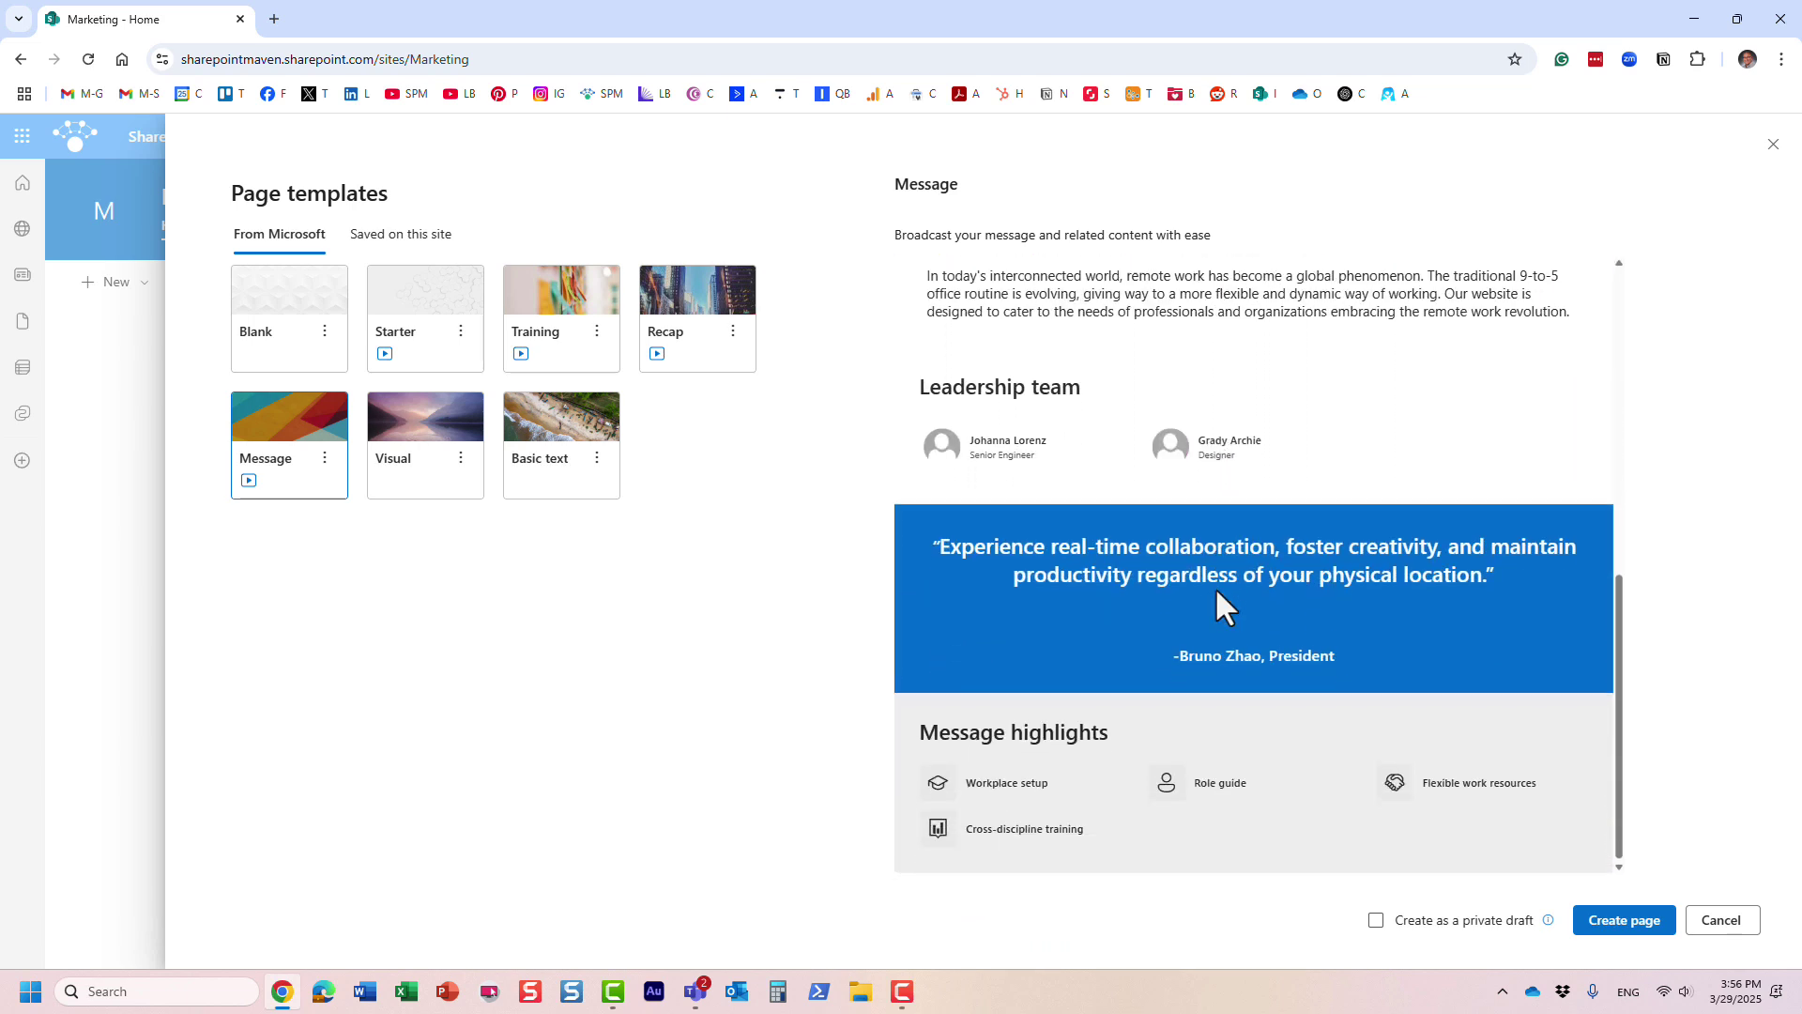
{"action": "scroll", "coordinate": [1162, 554], "scroll_direction": "up", "scroll_amount": 5}
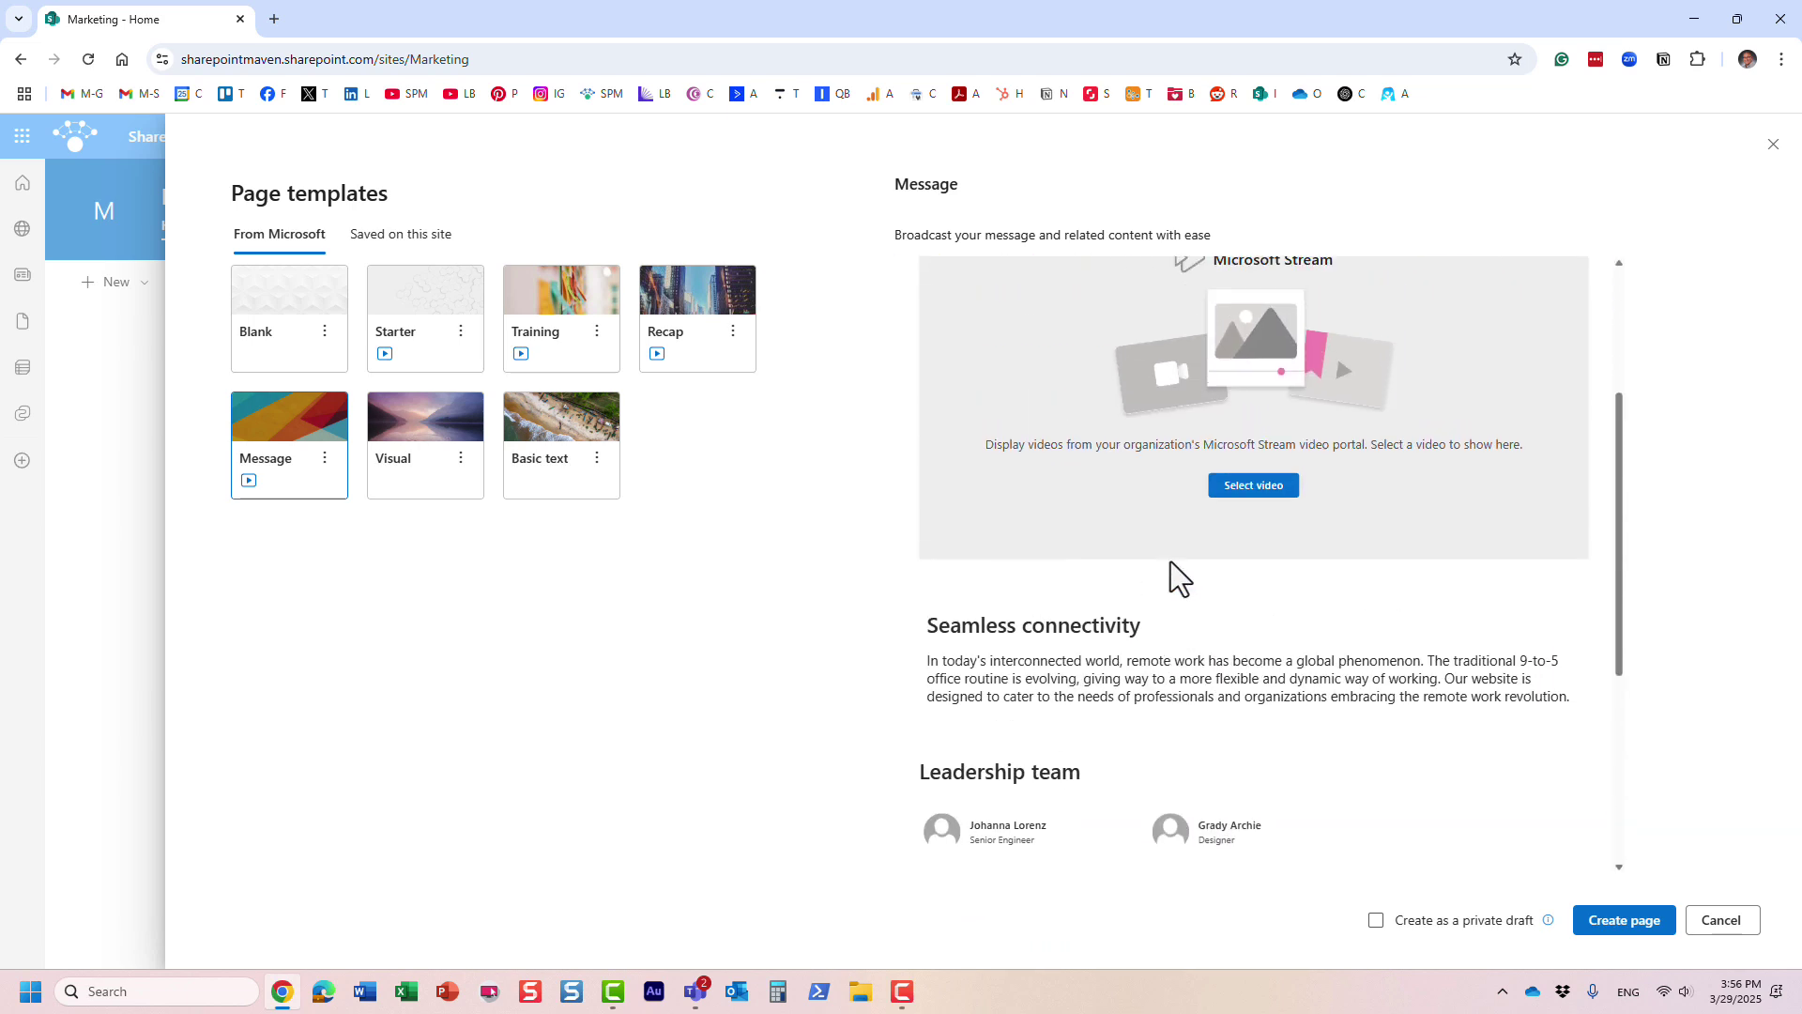
{"action": "scroll", "coordinate": [1169, 561], "scroll_direction": "up", "scroll_amount": 2}
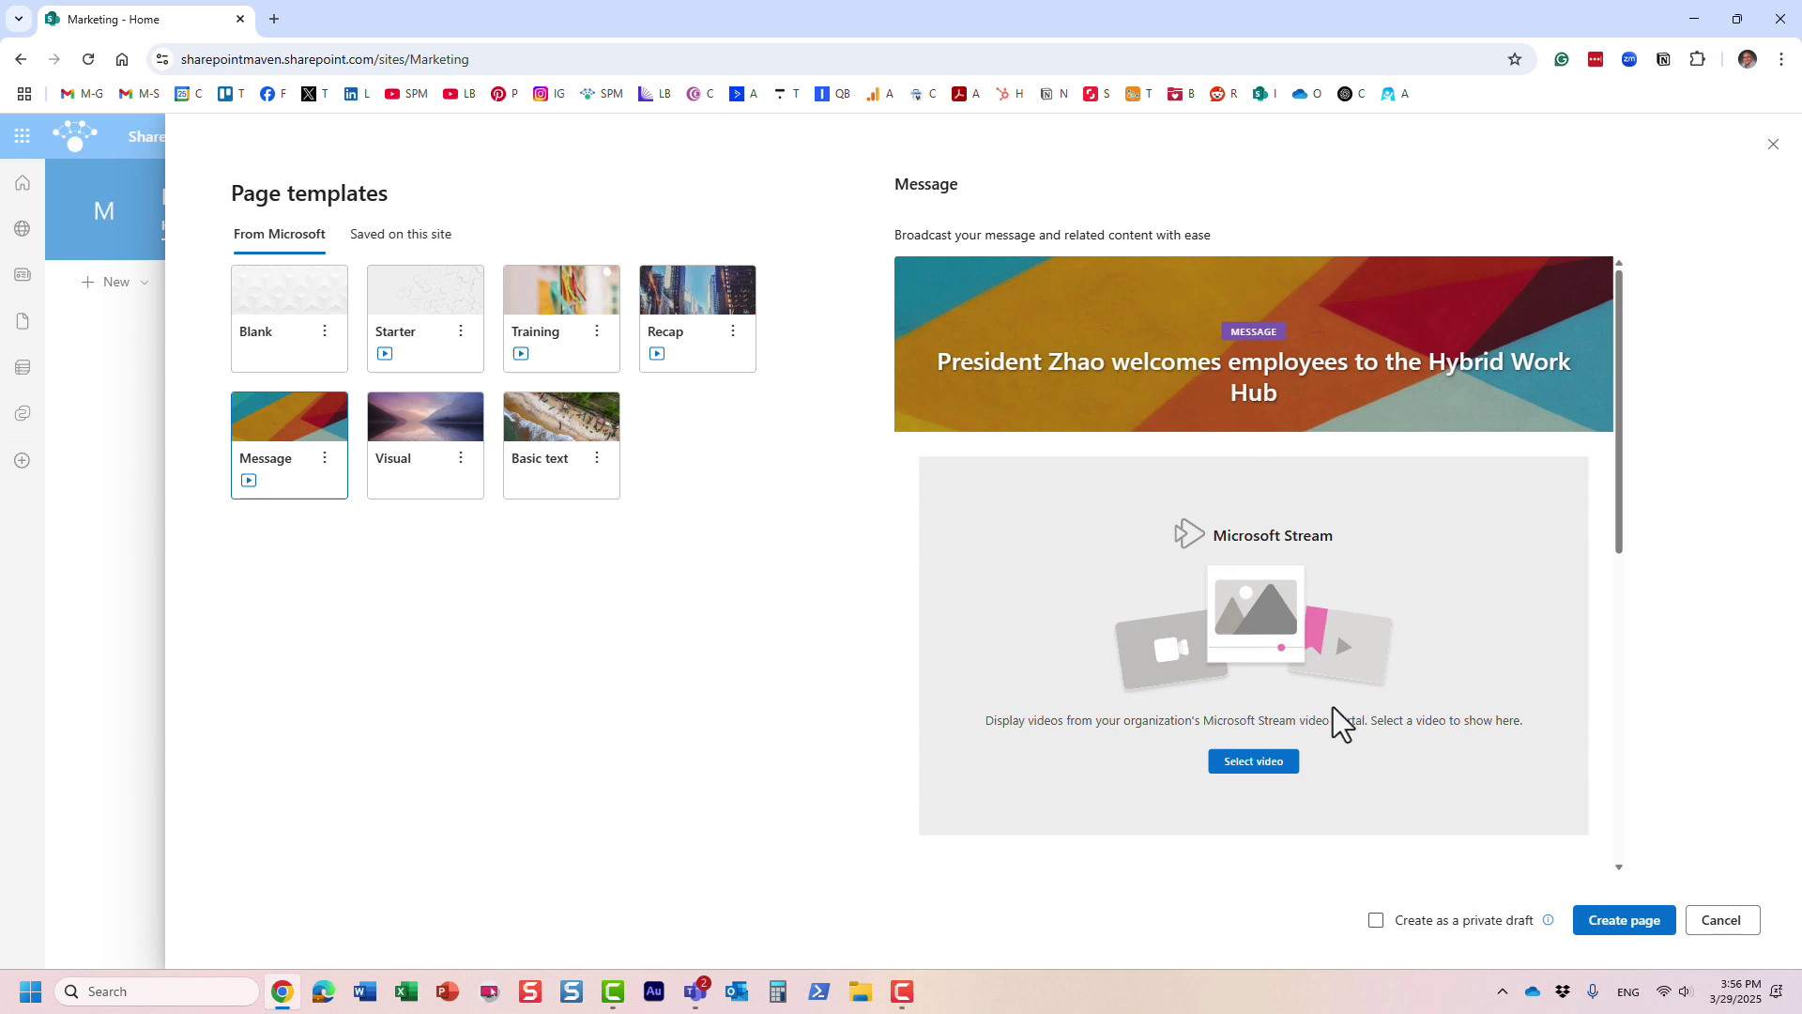
{"action": "left_click", "coordinate": [1738, 922]}
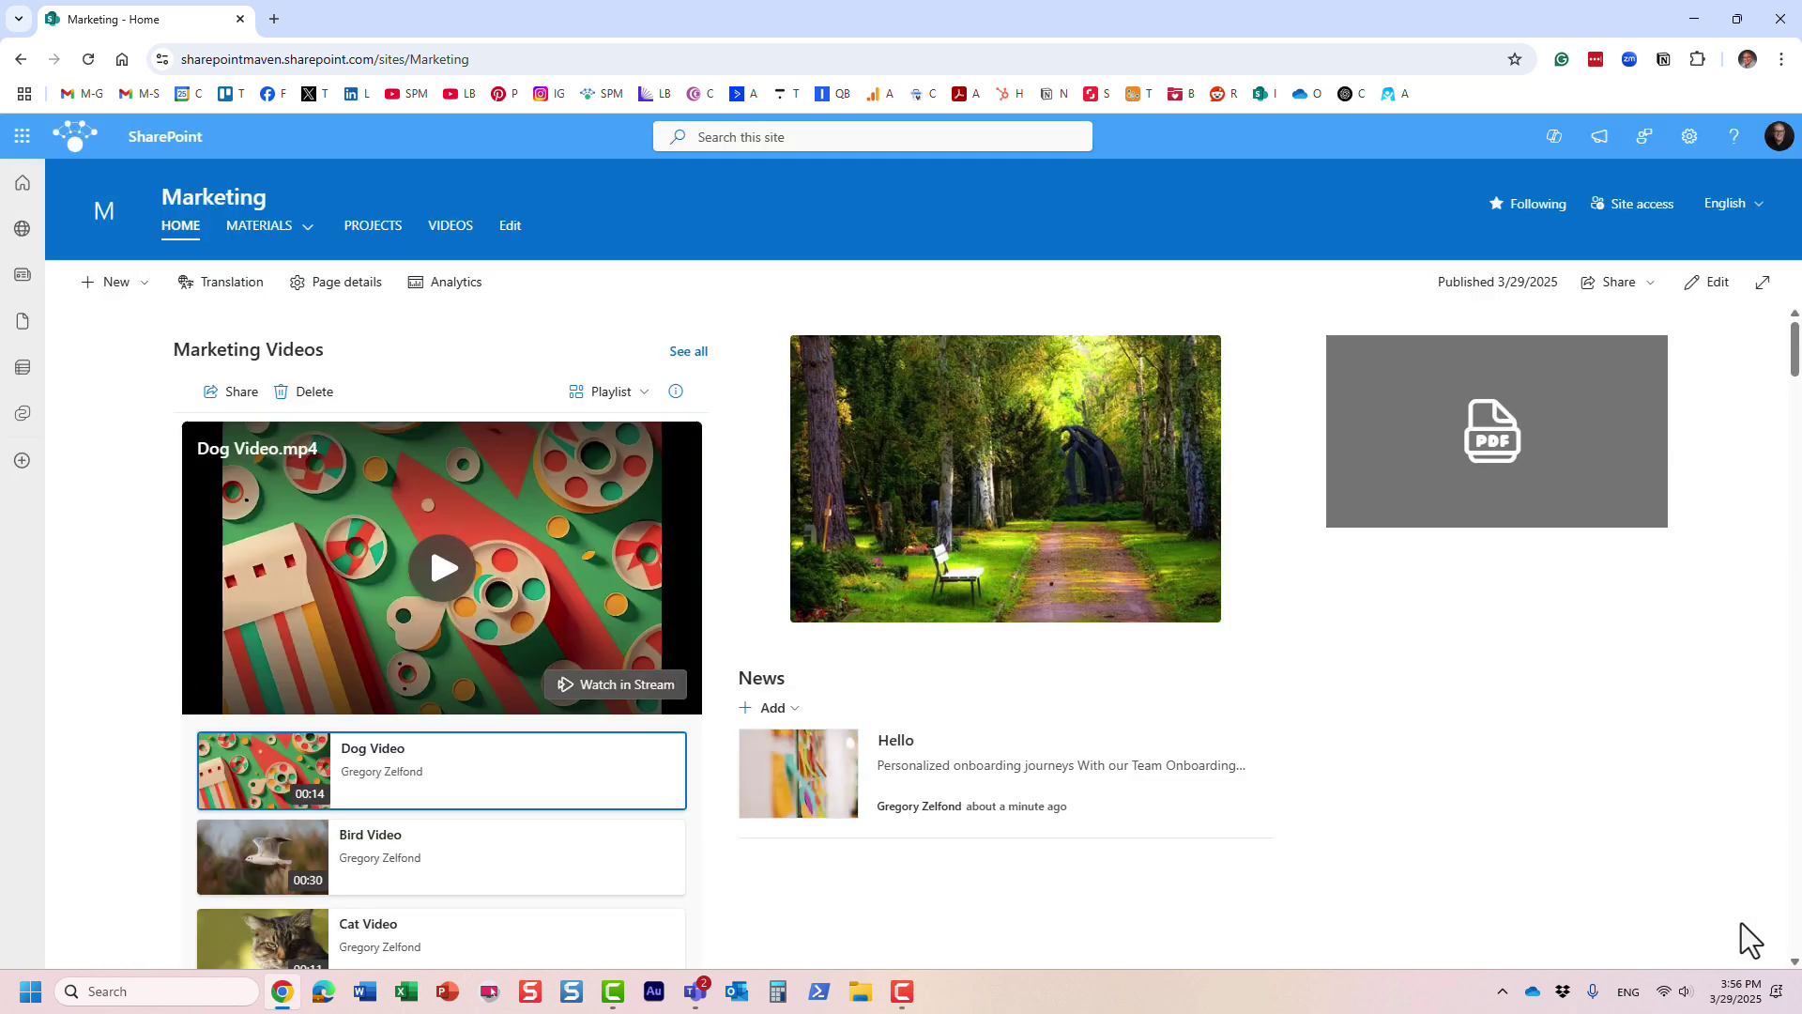